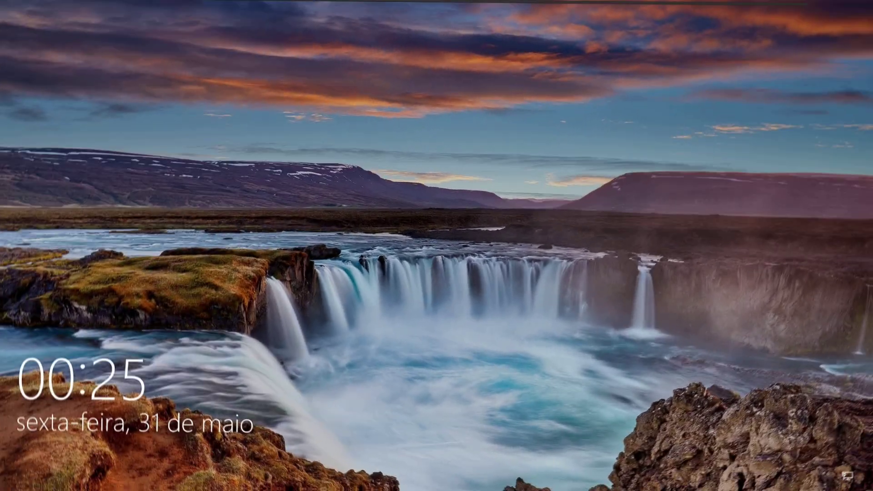
Unlock the computer, check for new updates in Windows Update, and show the current date in the calendar.
key("space")
key("Return")
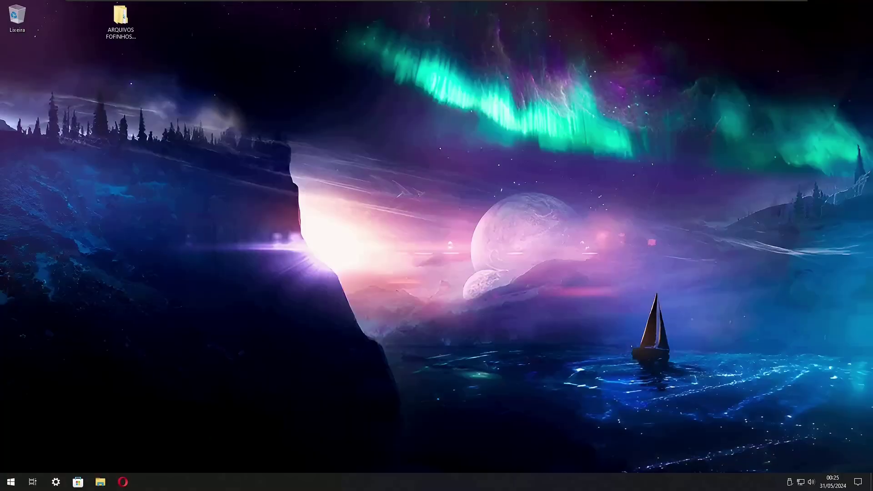
left_click(55, 482)
left_click(430, 240)
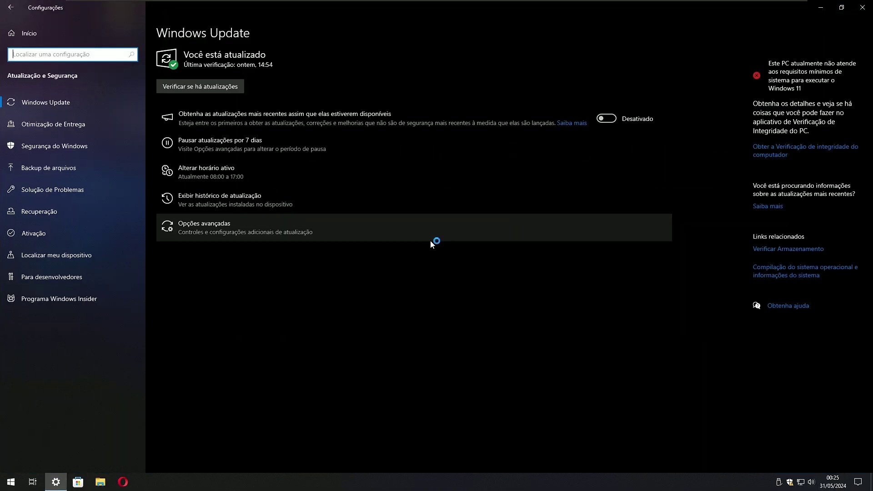
left_click(231, 86)
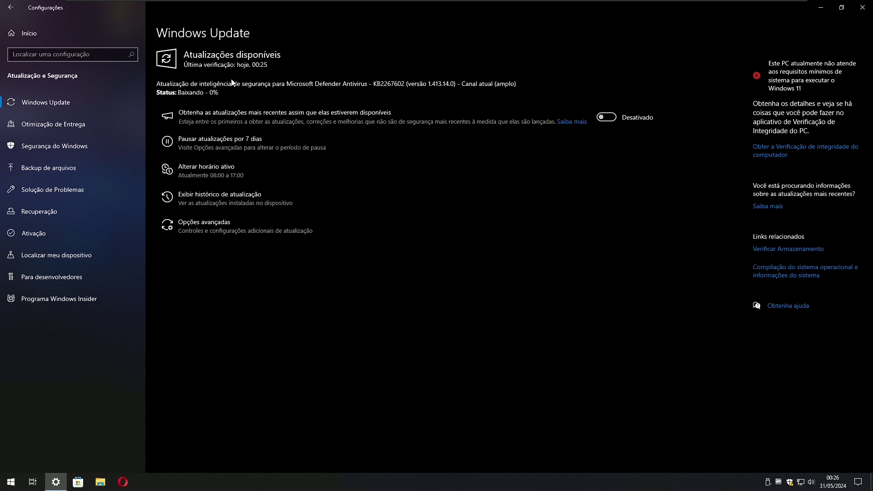
left_click(206, 87)
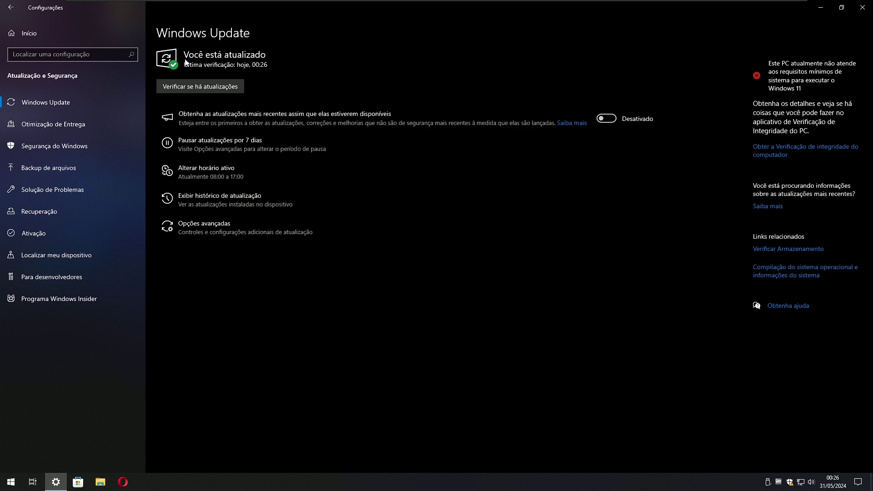
left_click(833, 485)
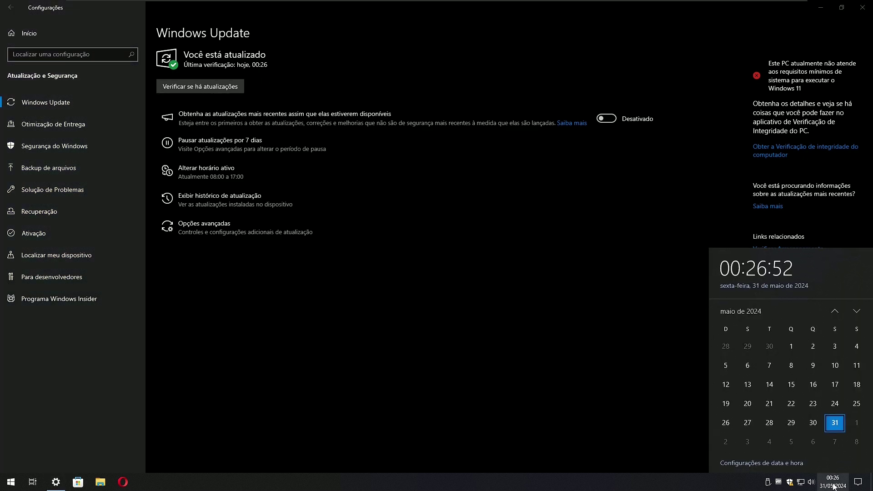
Open the ARQUIVOS FOFINHOS E CONFIAVEIS folder from the desktop and select all of its files.
left_click(871, 482)
double_click(121, 27)
key("ctrl+a")
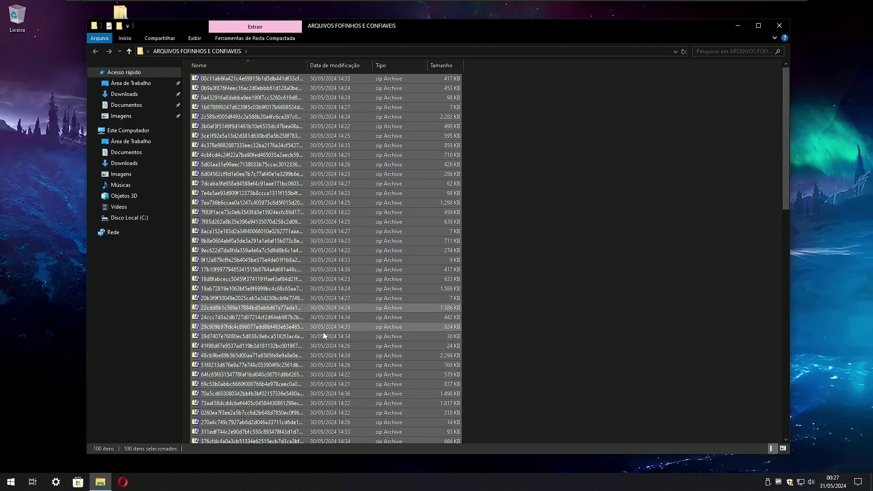
Review the advanced view settings in the folder options, accept them, and minimize the folder window.
left_click(195, 38)
left_click(657, 68)
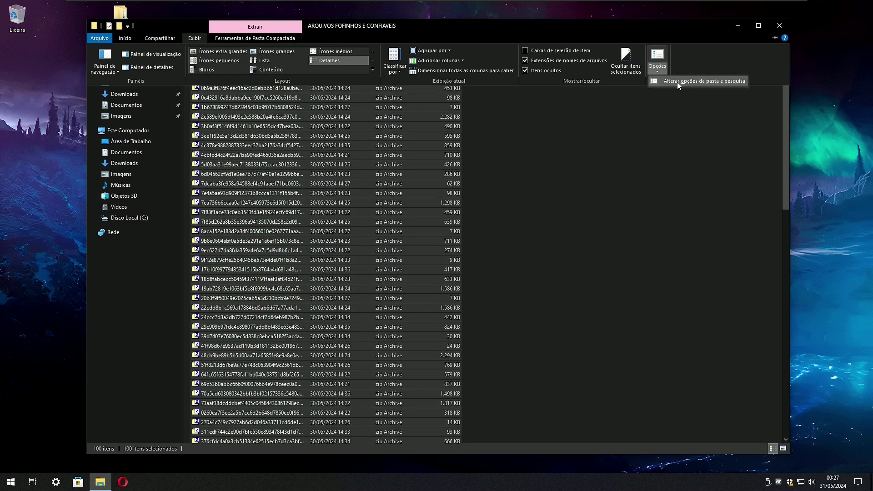
left_click(677, 82)
left_click(150, 89)
scroll(180, 218, "down", 5)
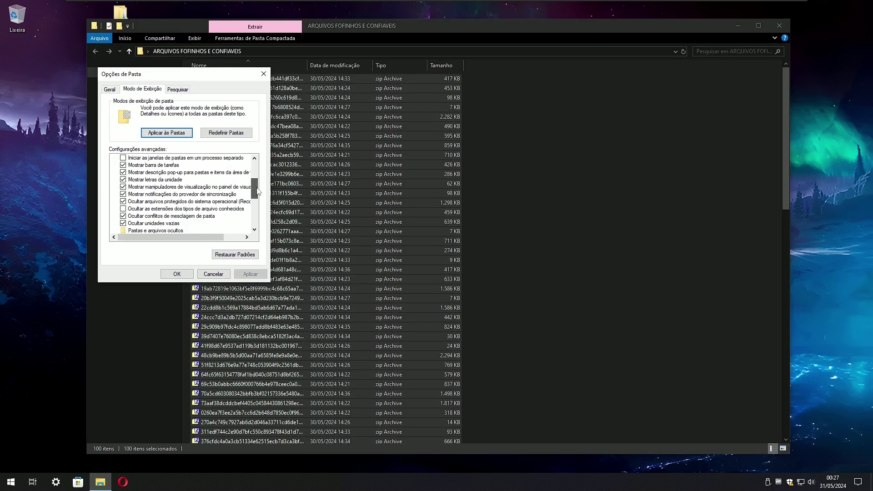
left_click(177, 274)
left_click(738, 26)
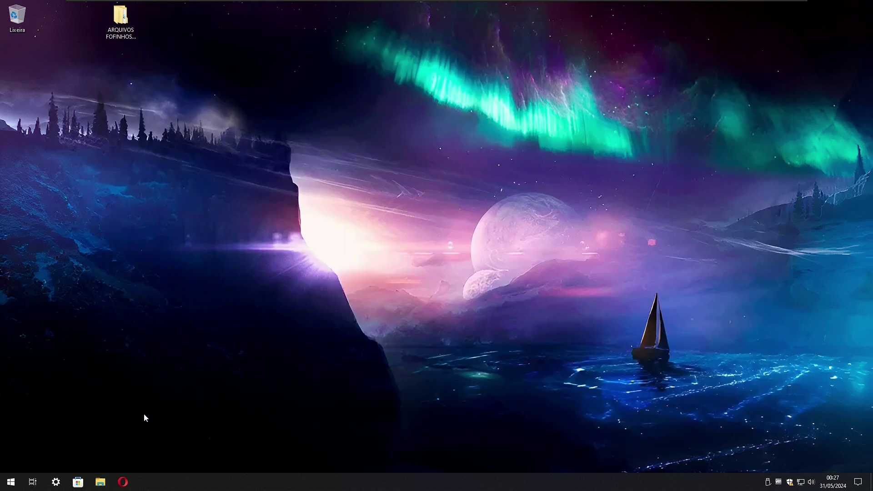
Switch to the Opera browser and load forums.comodo.com.
left_click(124, 481)
left_click(182, 28)
type("forums.comodo.com")
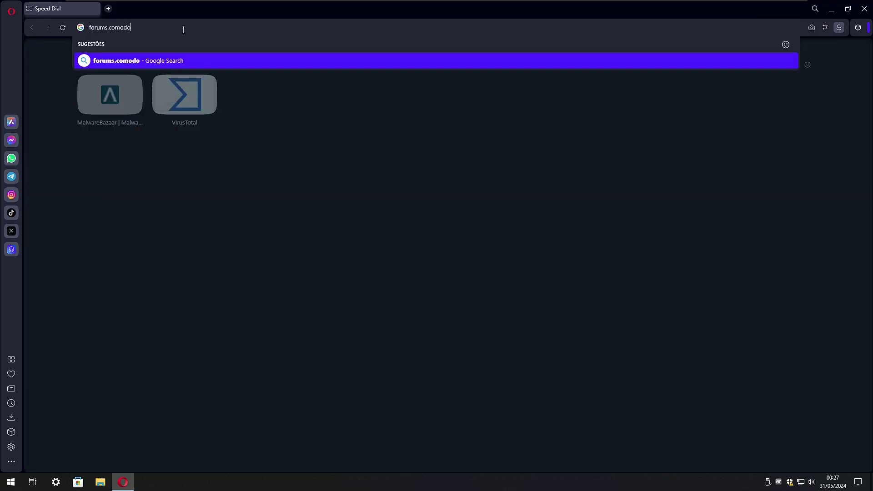
key("Return")
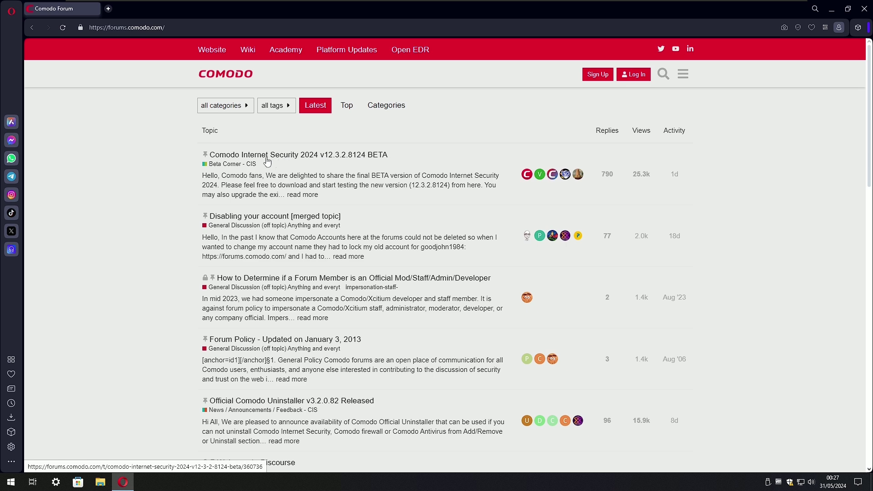
Find the topic "COMODO Internet Security 2025 Premium" in the forum's latest topics and open it.
scroll(200, 221, "down", 5)
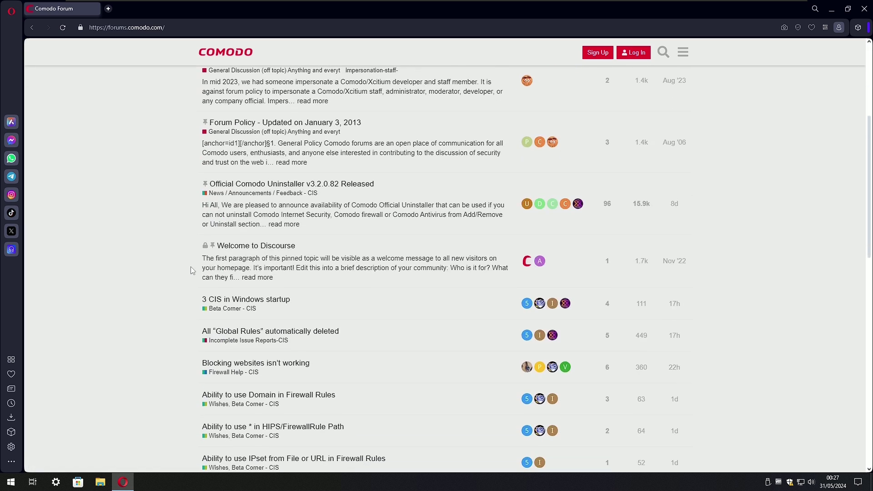
scroll(191, 270, "down", 8)
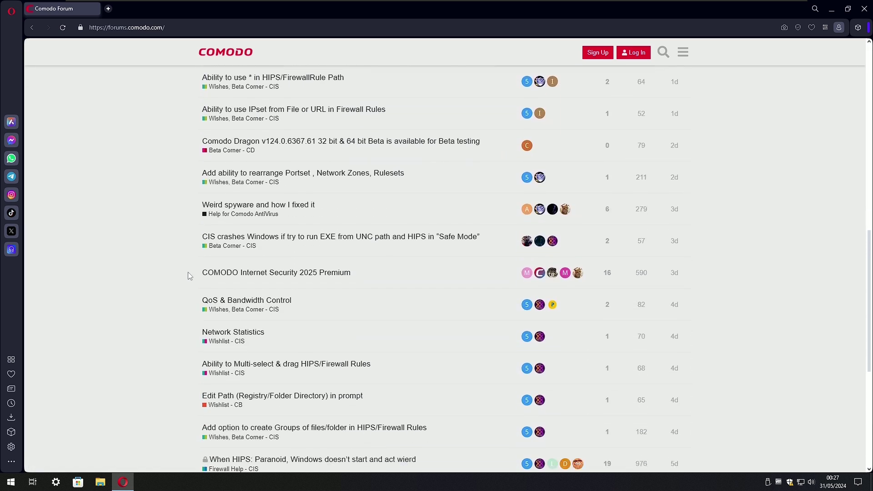
scroll(190, 276, "down", 2)
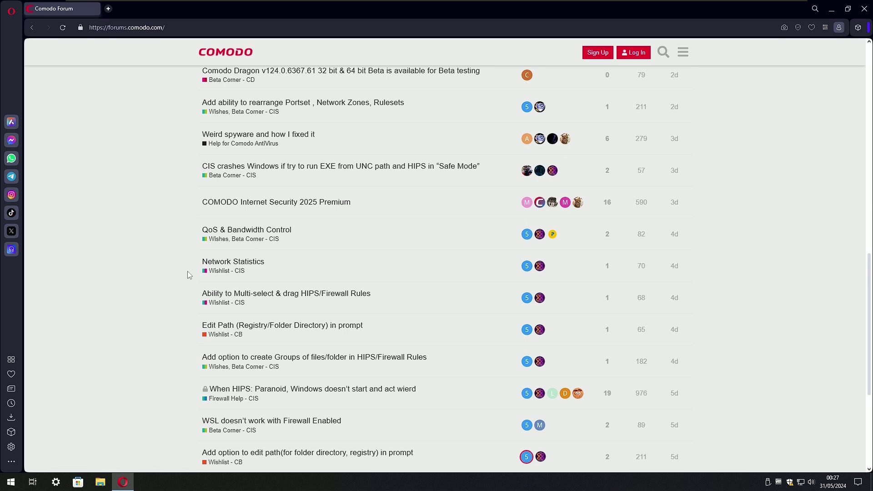
left_click(310, 203)
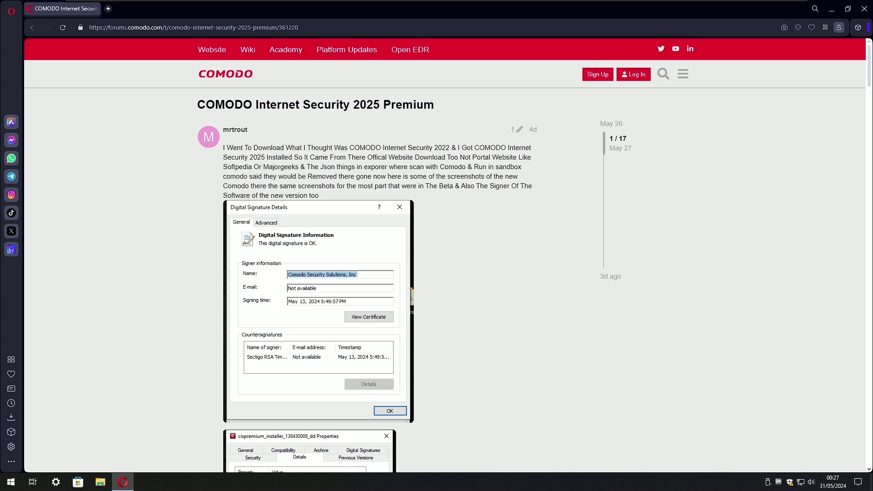
Look through the topic's product screenshots and replies down to the reply with the download links.
scroll(454, 159, "down", 10)
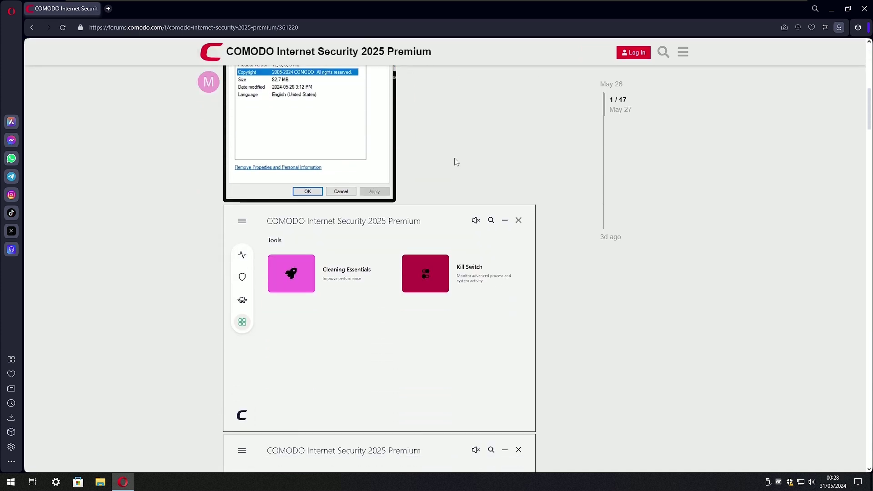
scroll(454, 157, "down", 18)
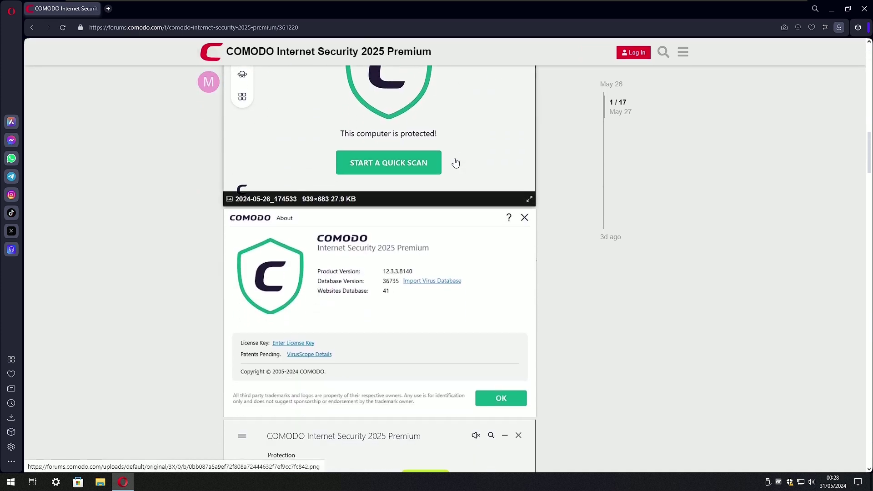
scroll(455, 162, "down", 2)
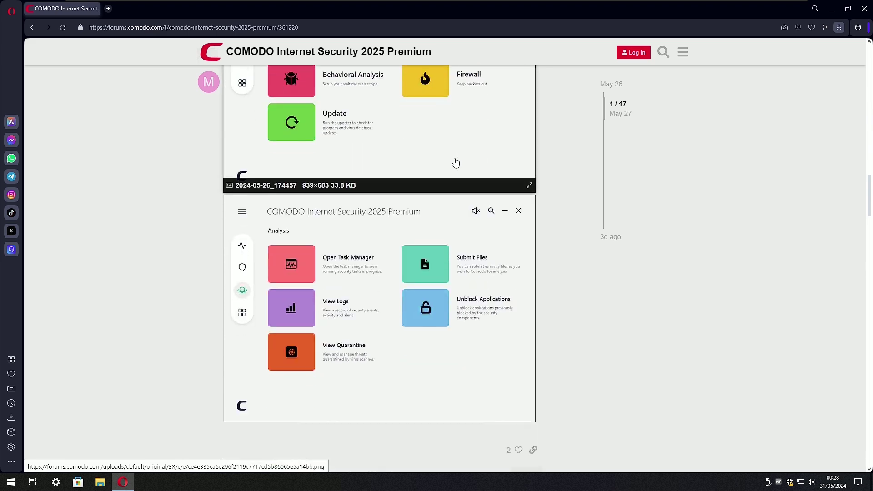
scroll(456, 162, "down", 8)
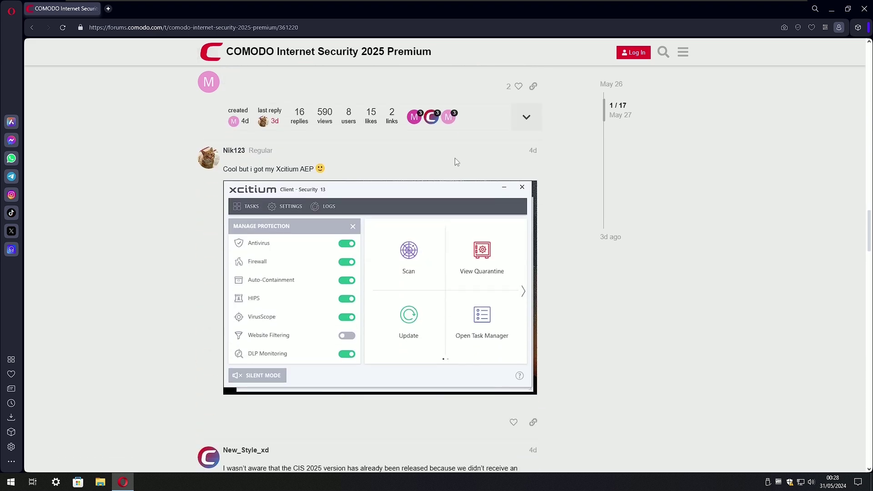
scroll(456, 162, "down", 8)
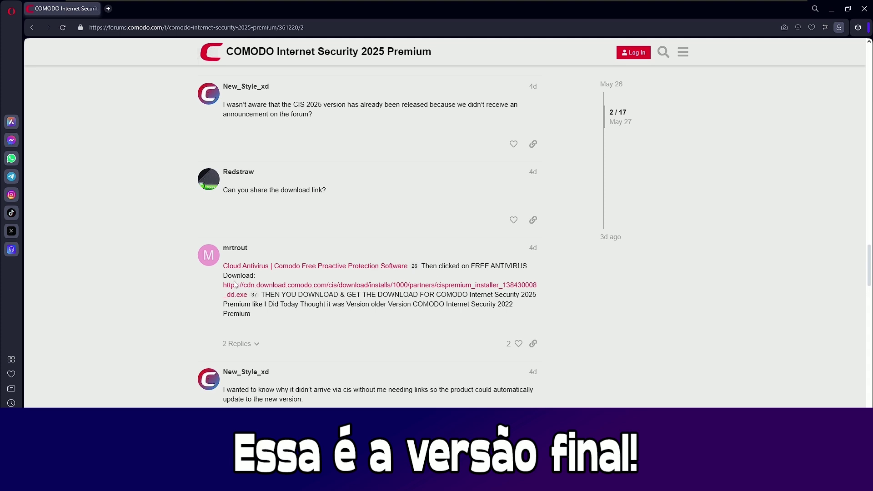
Open the Cloud Antivirus link from the reply in a new tab and close the forum tab.
right_click(309, 268)
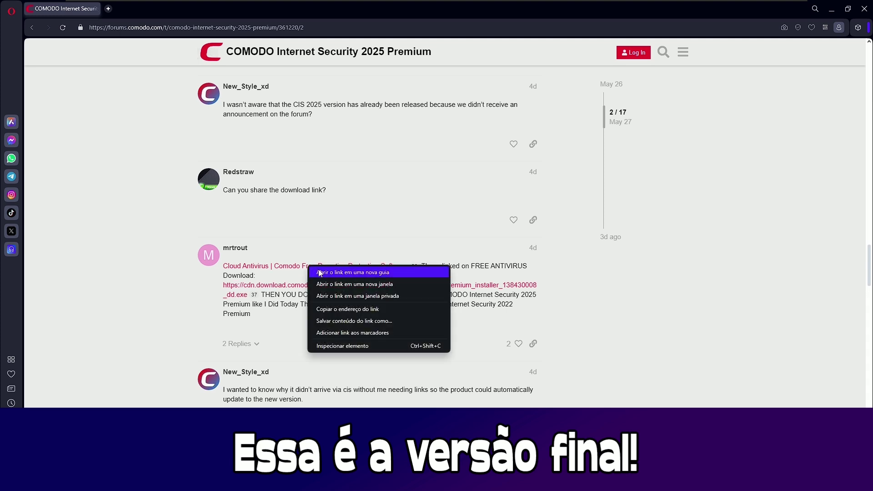
left_click(314, 272)
left_click(135, 10)
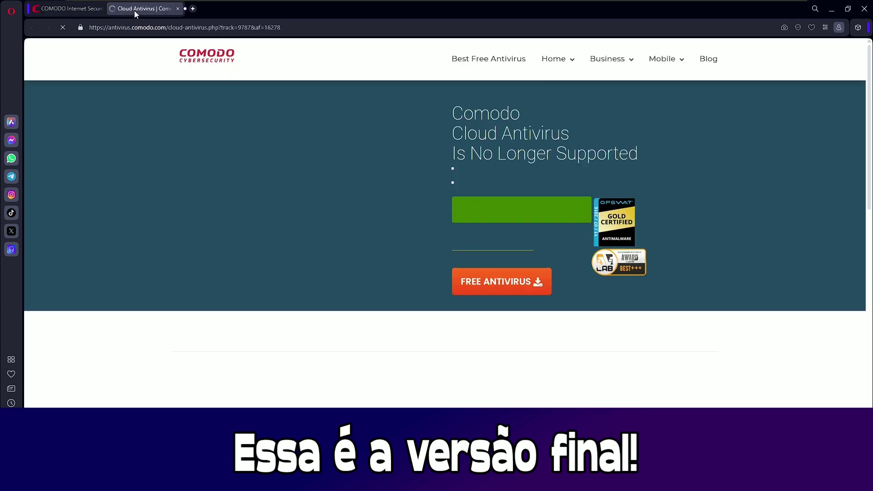
left_click(101, 9)
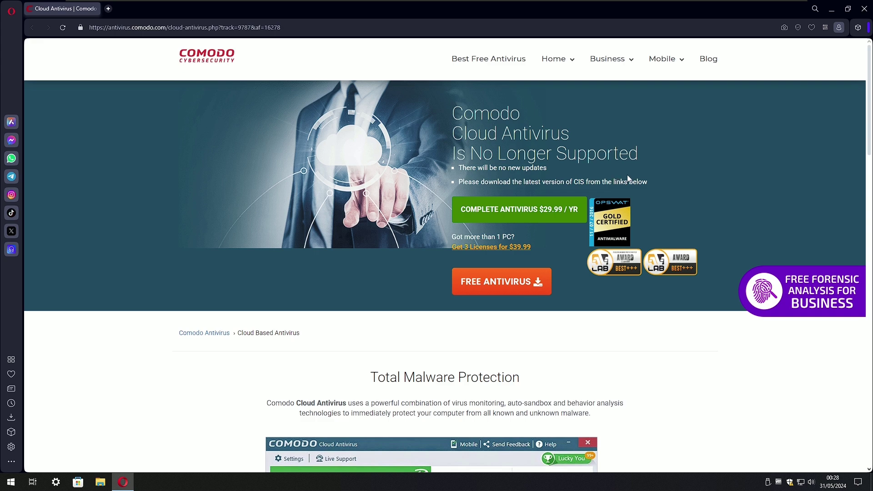
Start the free antivirus download, cancel saving the installer, and close the browser.
left_click(519, 283)
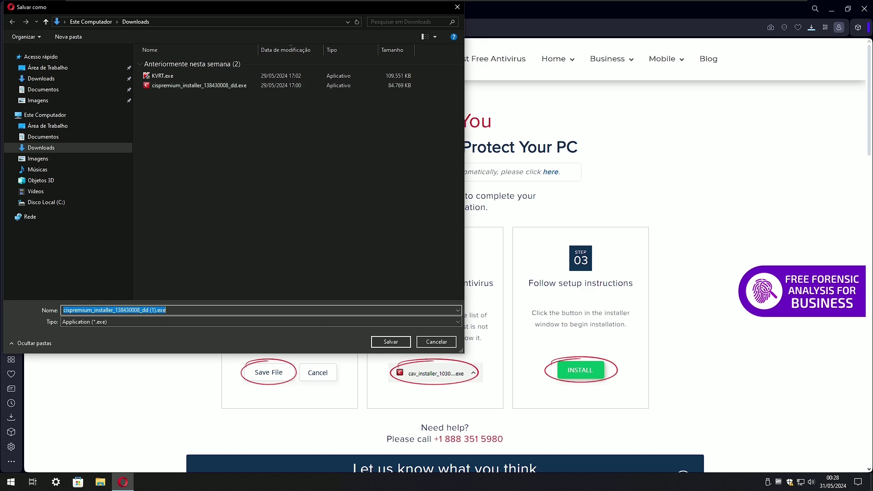
left_click(436, 342)
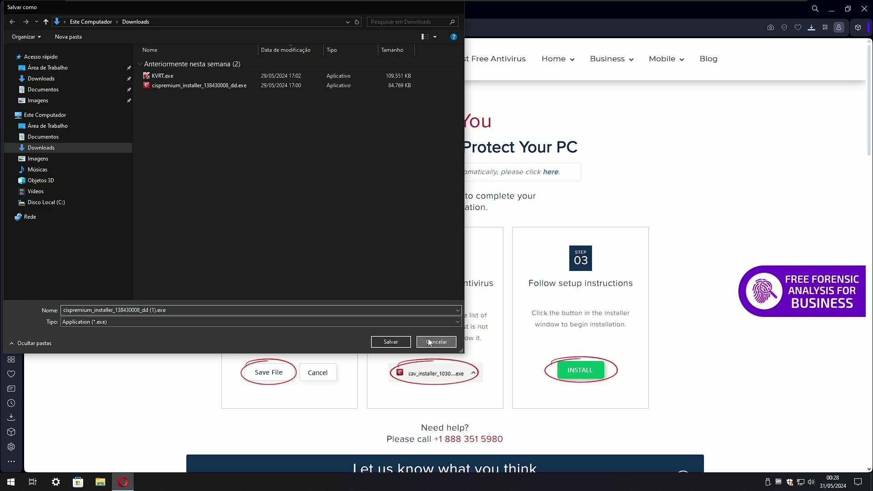
left_click(94, 8)
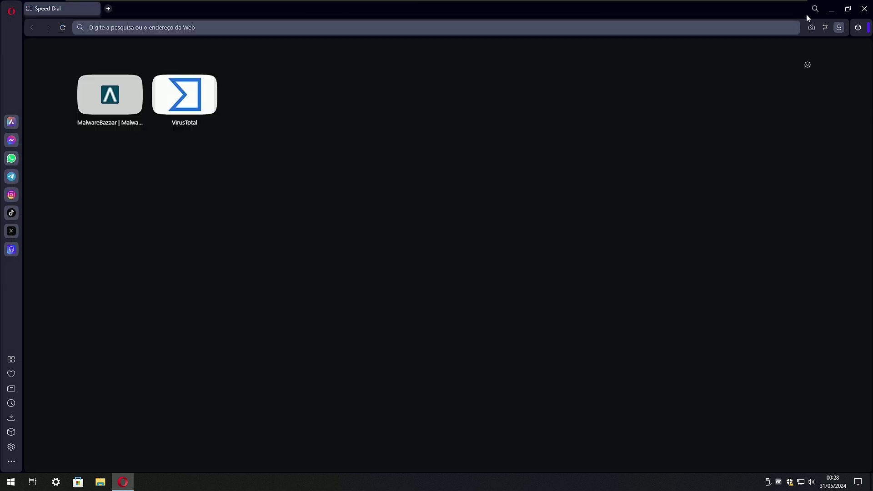
left_click(865, 9)
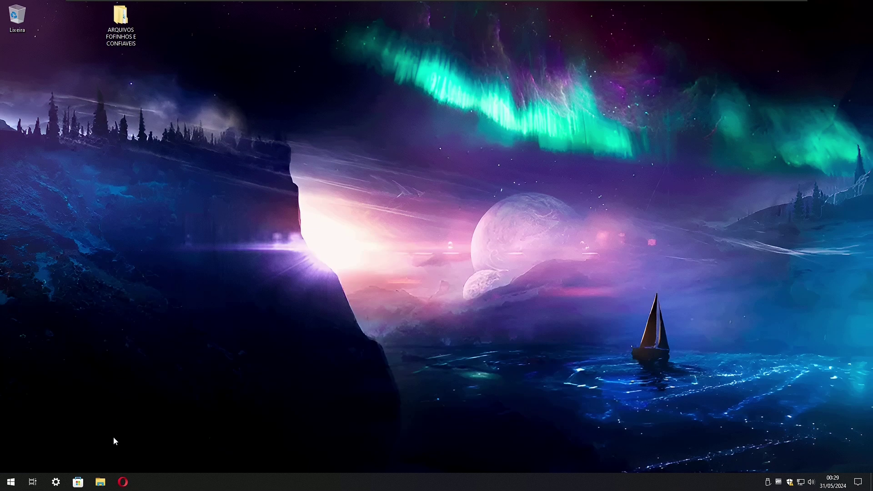
Look through the contents of the Documentos, Downloads, Imagens, Músicas and Vídeos folders in File Explorer.
left_click(101, 483)
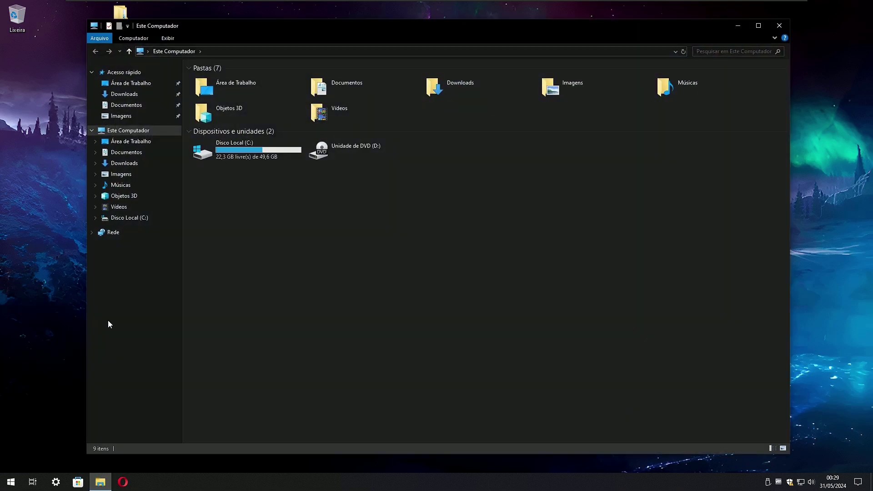
left_click(126, 153)
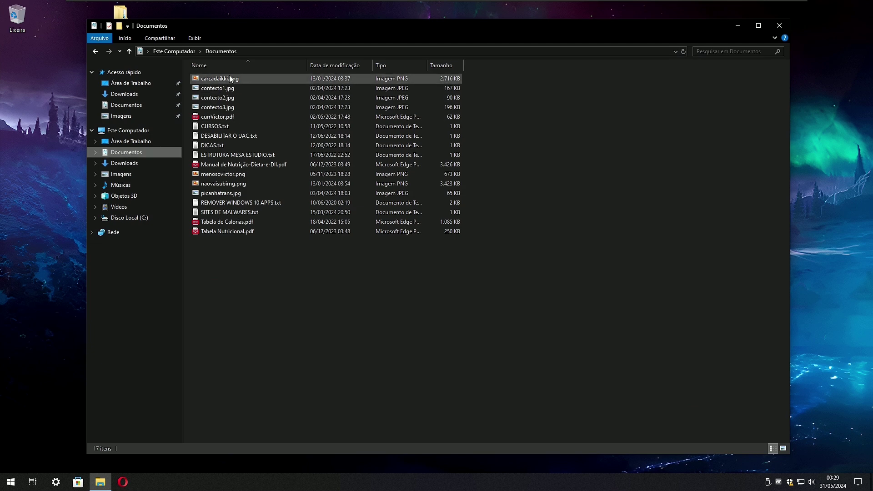
left_click(133, 165)
left_click(119, 174)
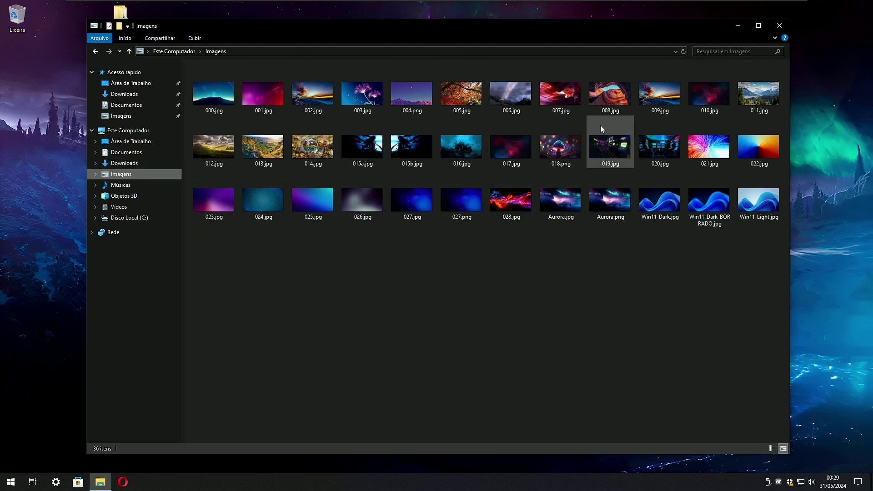
left_click(121, 185)
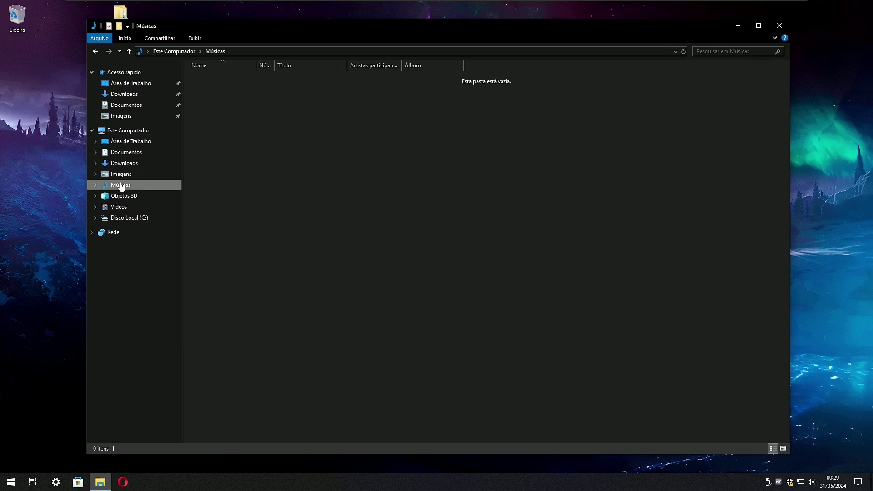
left_click(118, 207)
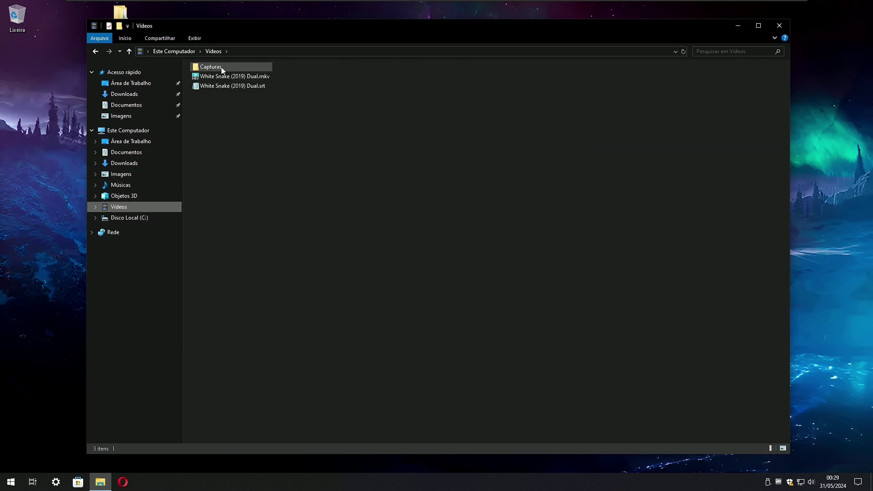
Unblock cispremium_installer_138430008_dd.exe from the Downloads folder in its properties and show its file details.
left_click(124, 163)
right_click(246, 76)
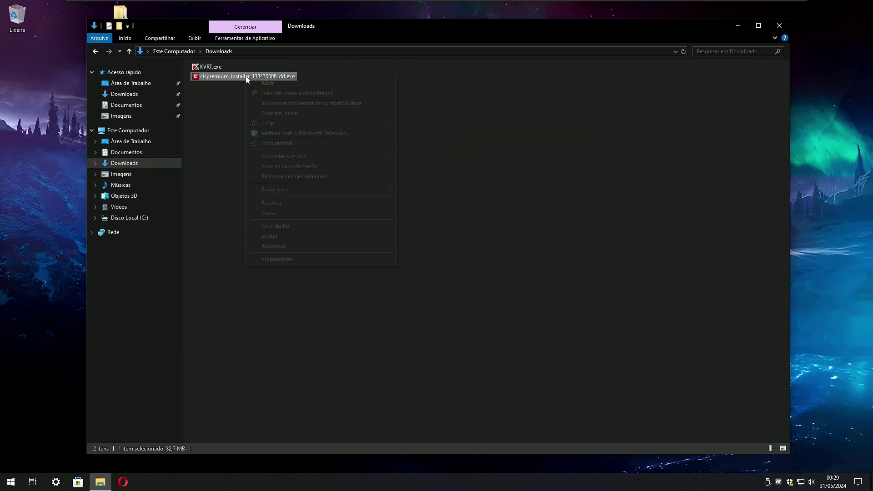
left_click(273, 257)
left_click(369, 277)
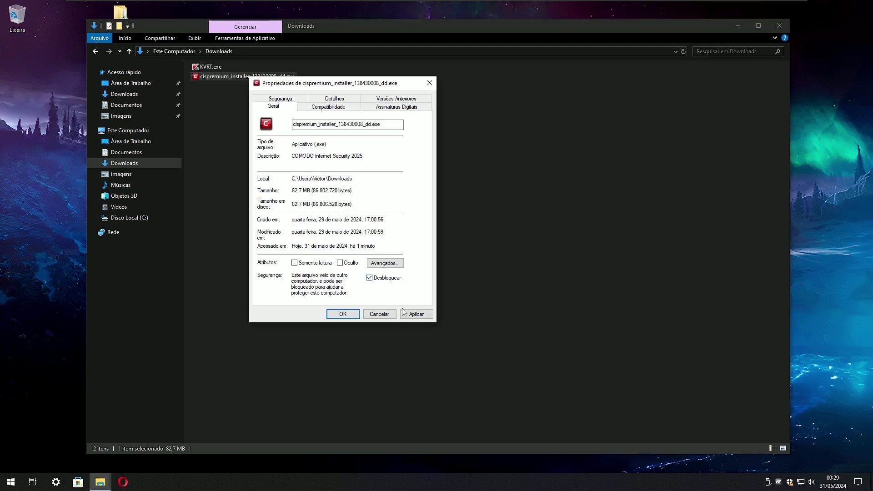
left_click(403, 313)
left_click(336, 99)
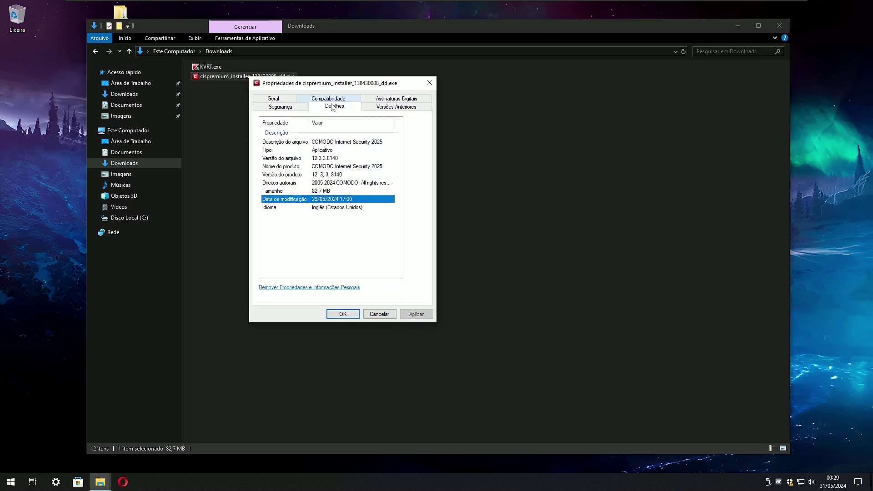
Examine the COMODO installer's file description and its Comodo Security Solutions digital signature, including the advanced signature fields such as the issuer.
left_click(324, 142)
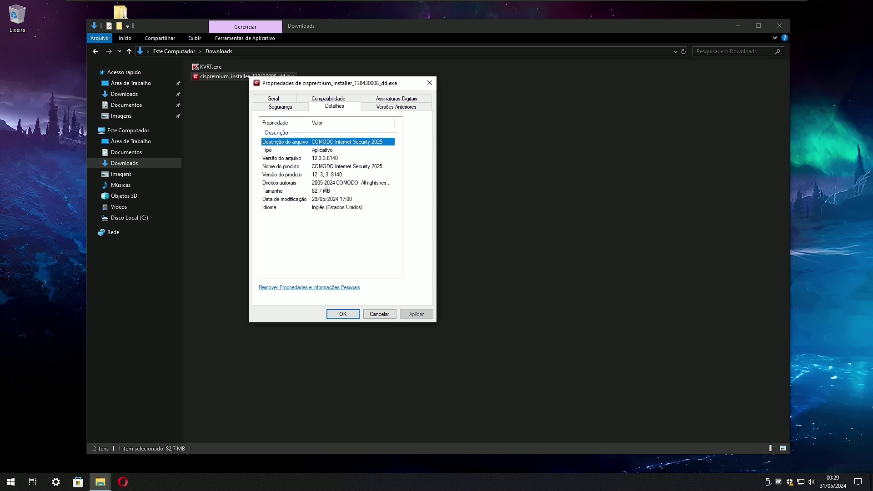
left_click(388, 100)
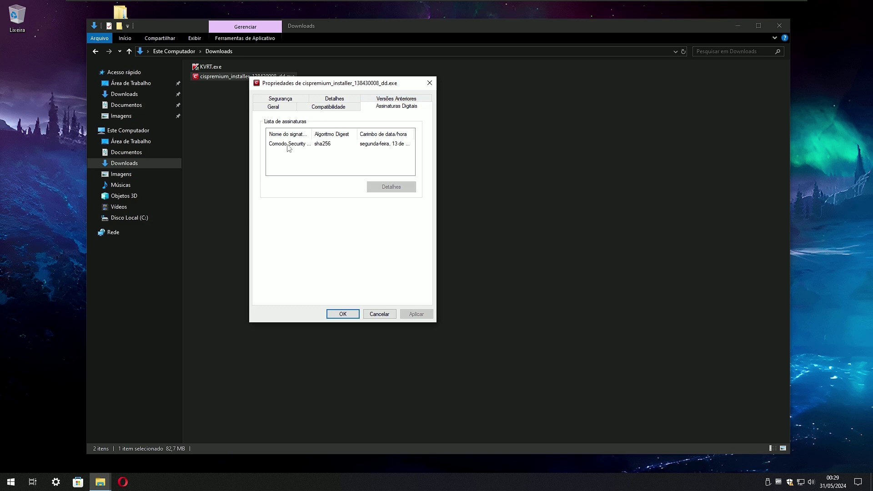
left_click(373, 145)
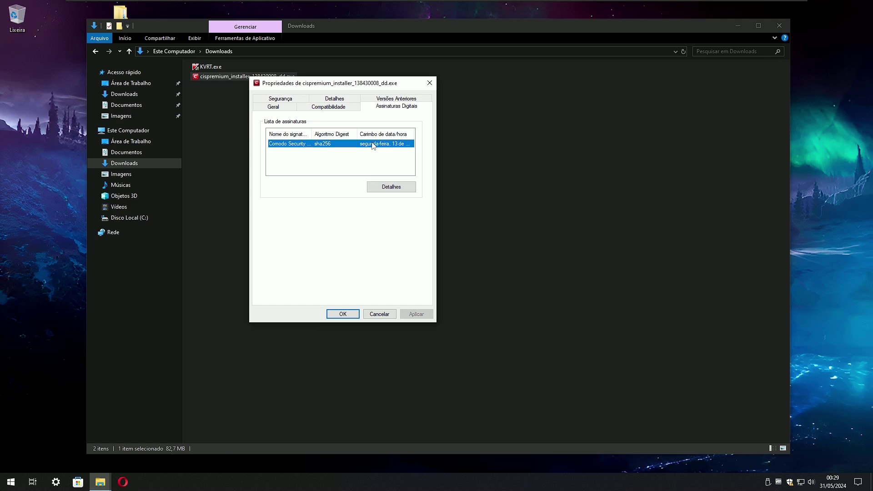
double_click(373, 144)
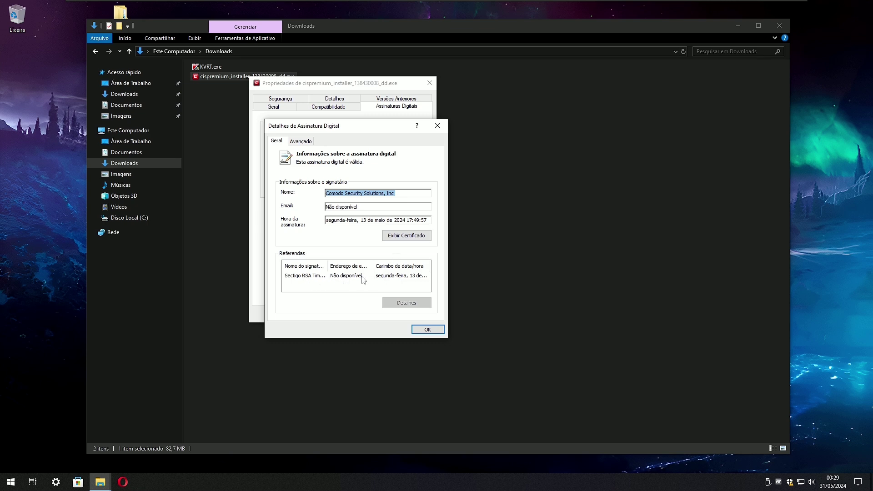
left_click(306, 142)
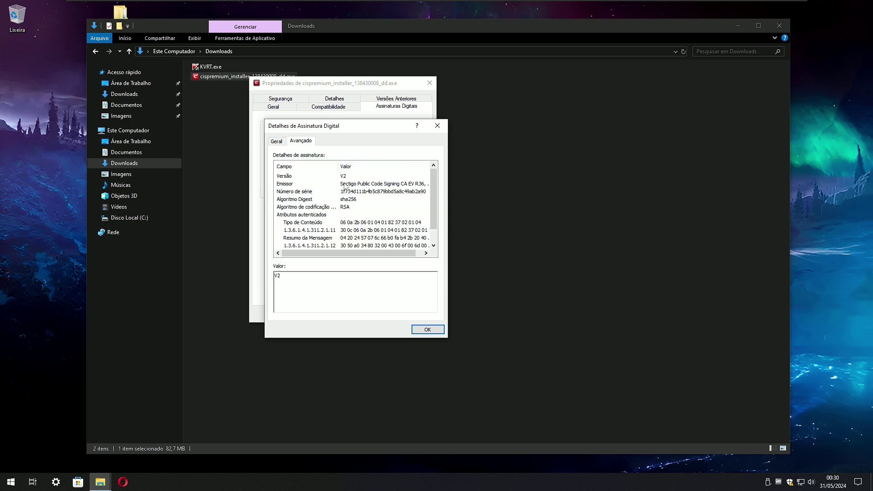
left_click(368, 186)
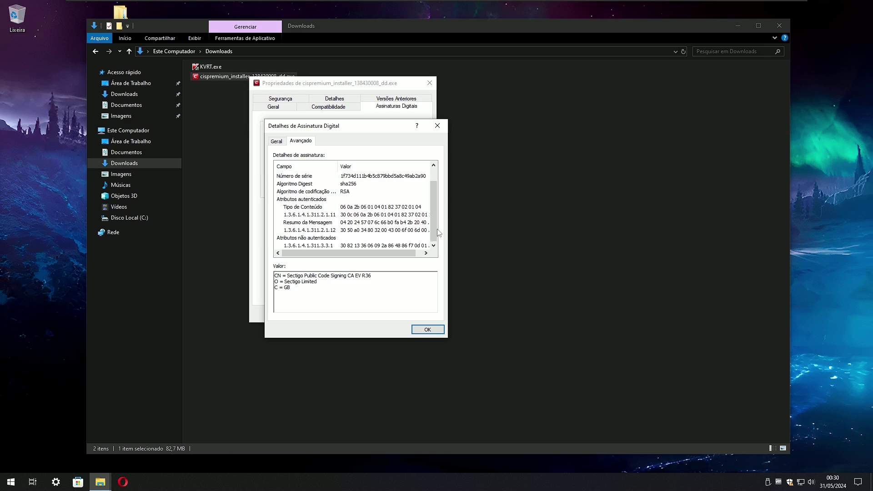
left_click(277, 142)
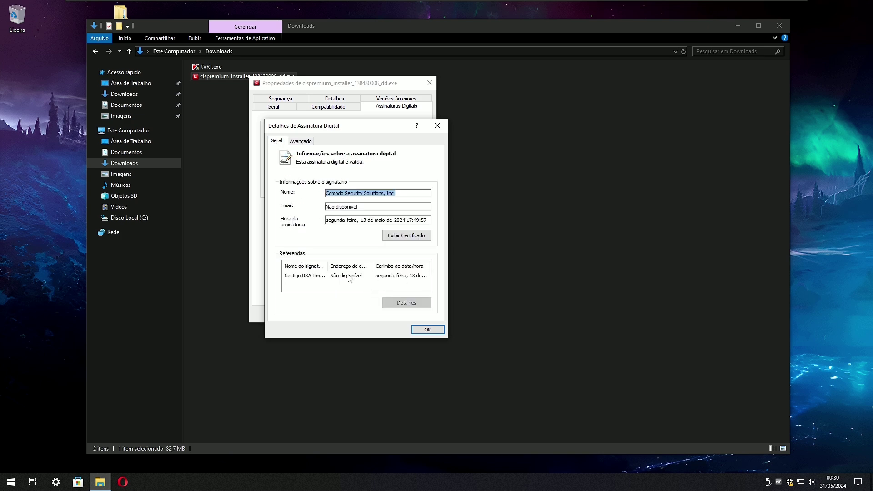
View the certificate of the Sectigo time-stamping countersignature and close all signature and property dialogs.
left_click(312, 276)
left_click(400, 303)
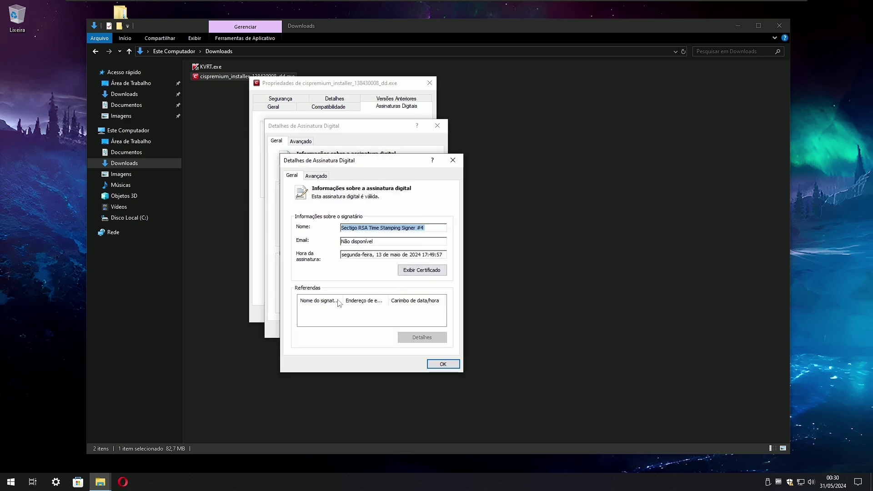
left_click(414, 271)
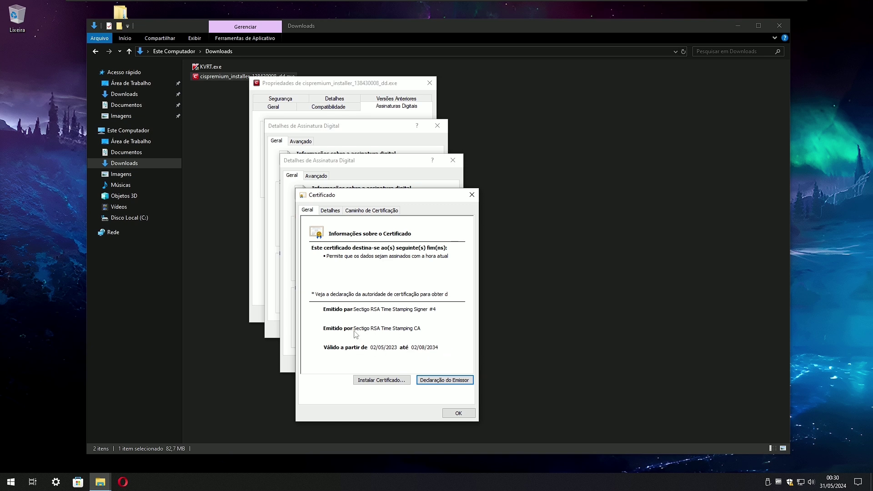
left_click(449, 411)
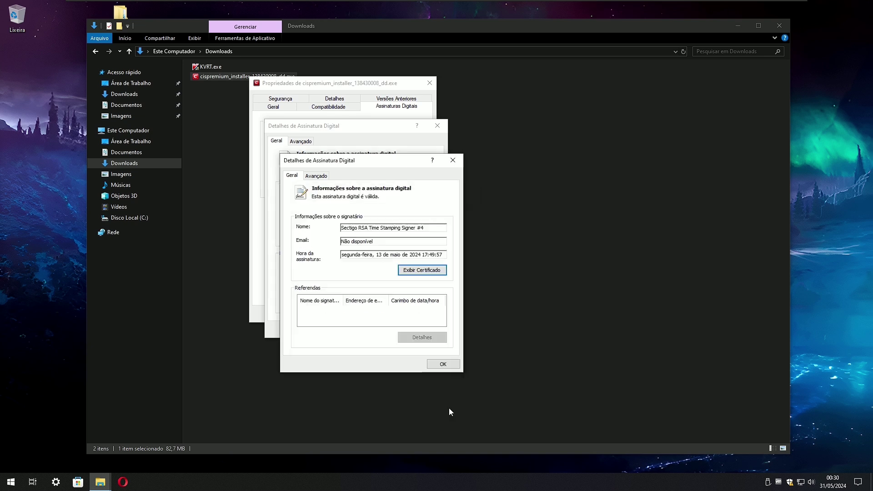
left_click(442, 365)
left_click(428, 329)
left_click(344, 314)
Turn off real-time protection in Windows Security and check the folder listed in the Microsoft Defender exclusions.
left_click(791, 485)
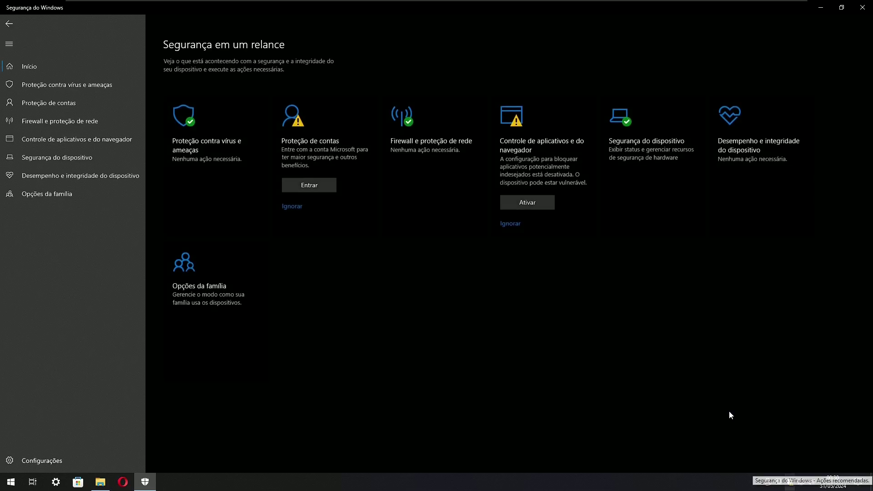
left_click(56, 85)
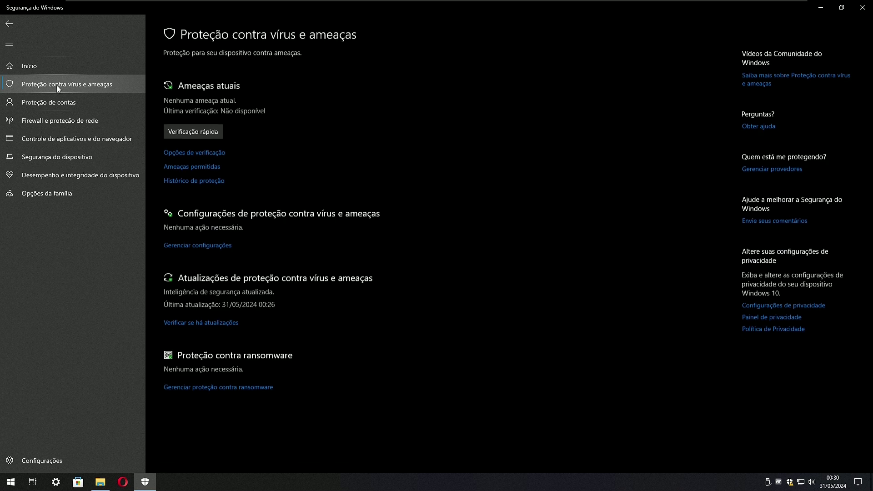
left_click(192, 244)
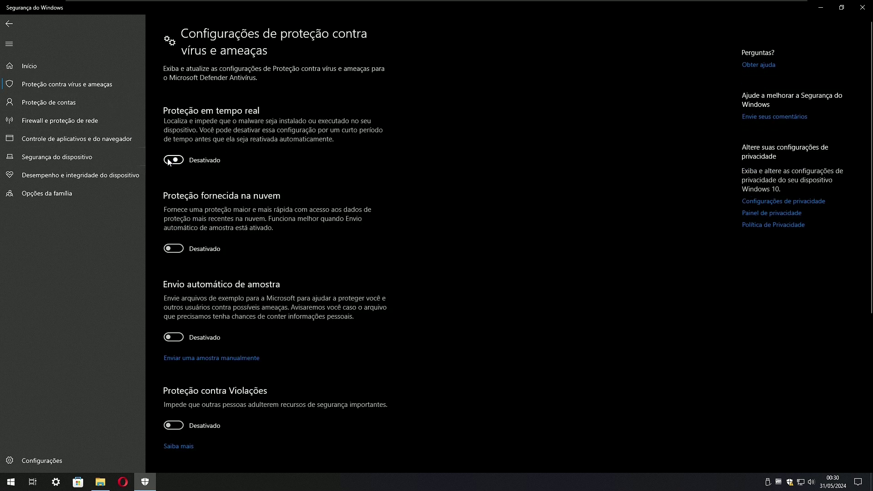
scroll(291, 168, "down", 5)
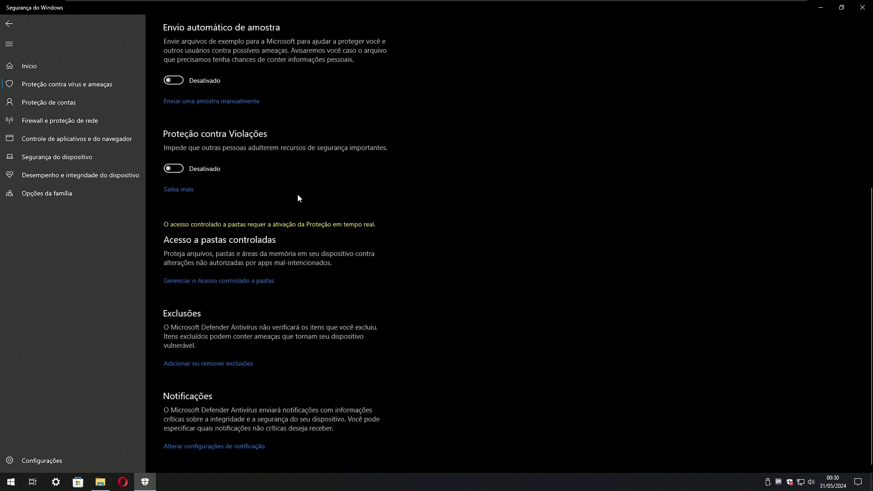
left_click(210, 363)
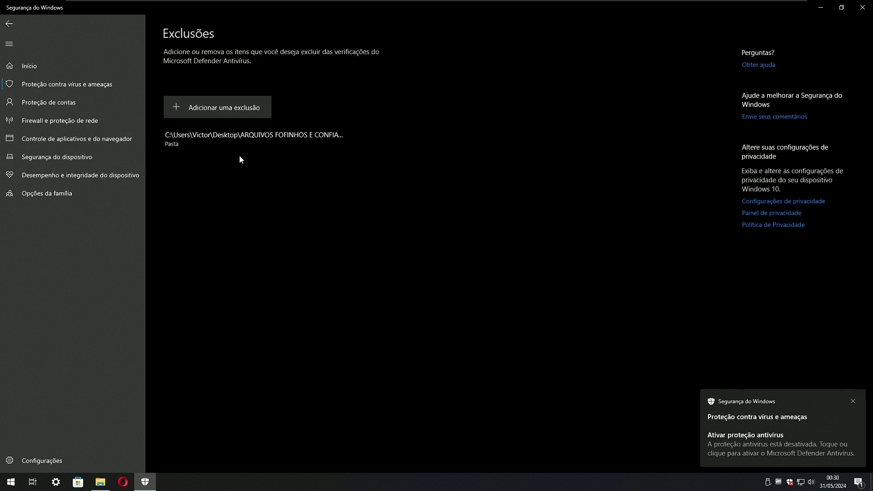
left_click(320, 139)
Ignore the Windows Security warnings for potentially unwanted app blocking and account protection, and close Windows Security.
left_click(33, 139)
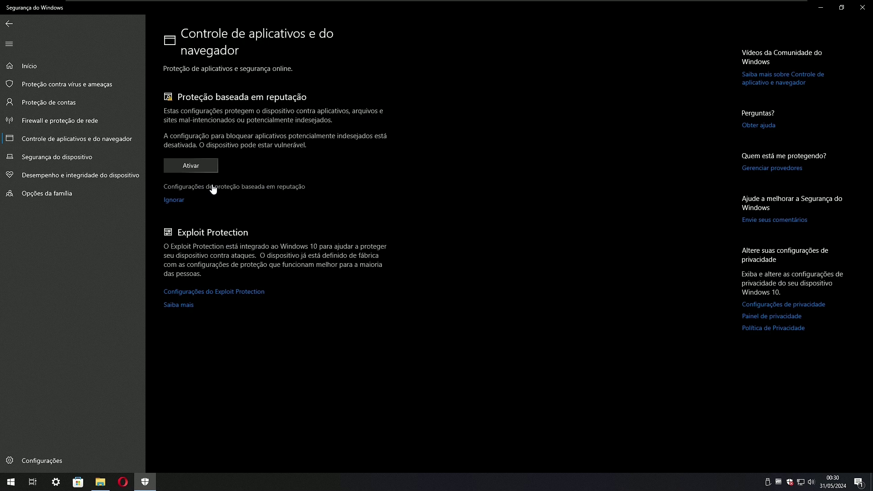
left_click(213, 188)
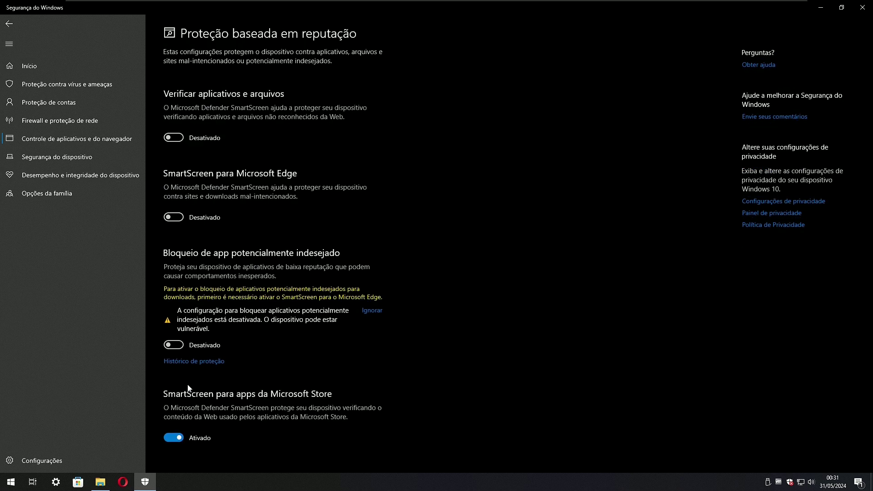
left_click(372, 311)
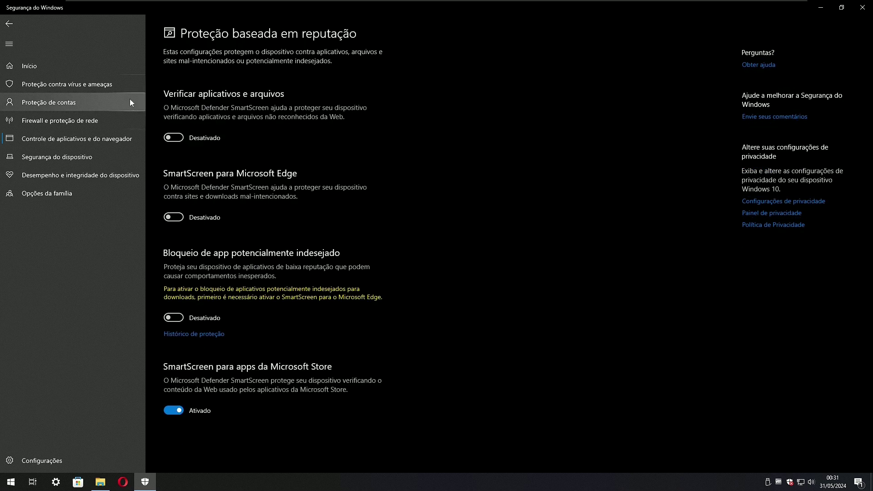
left_click(45, 65)
left_click(289, 206)
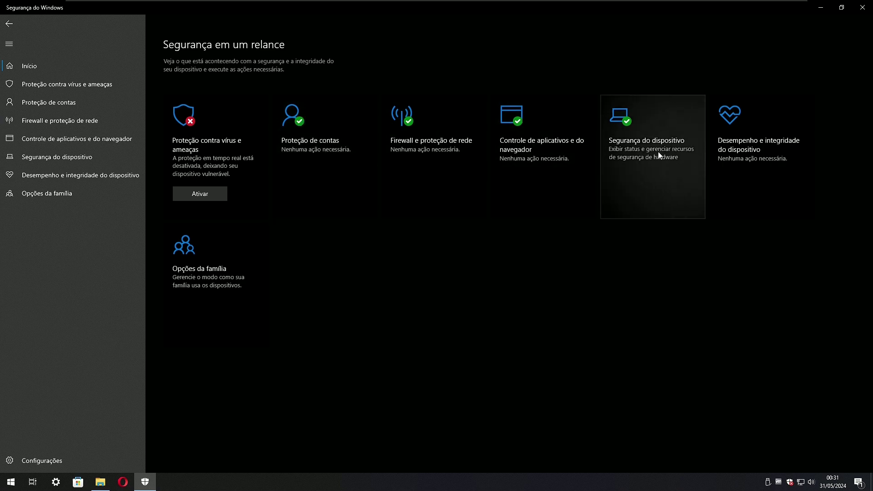
left_click(861, 8)
left_click(859, 483)
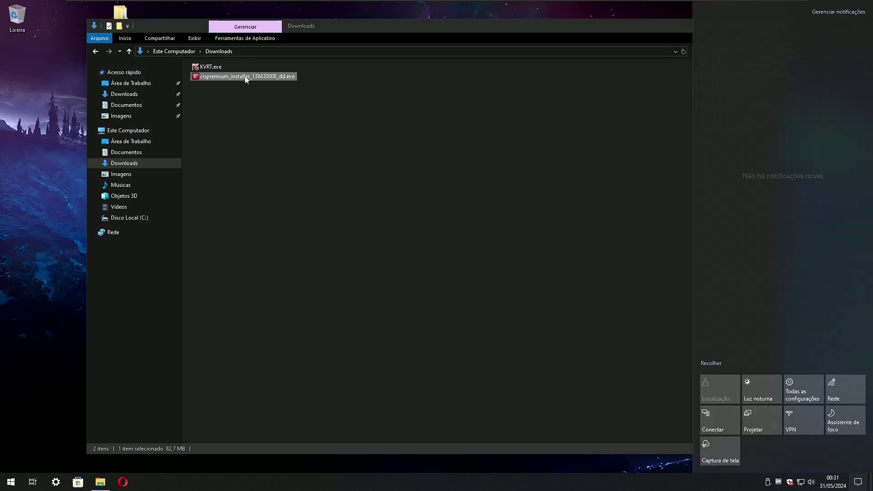
Run cispremium_installer_138430008_dd.exe as administrator and close the Downloads window.
right_click(245, 77)
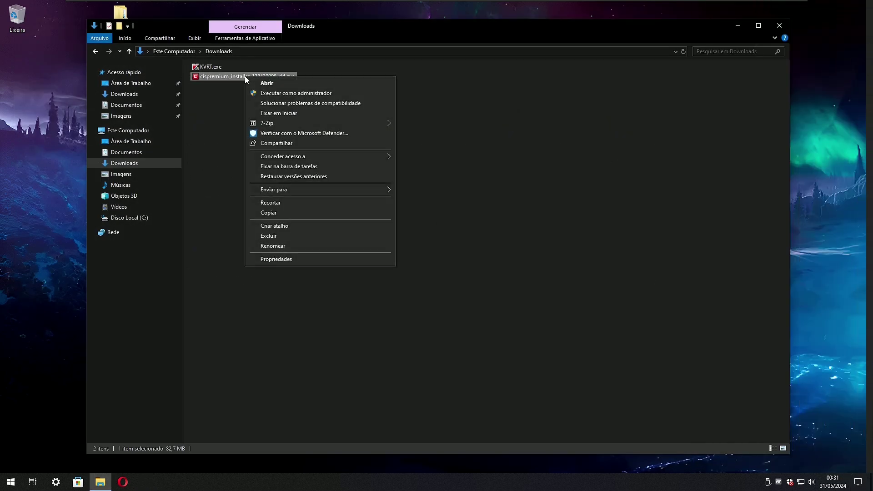
left_click(282, 93)
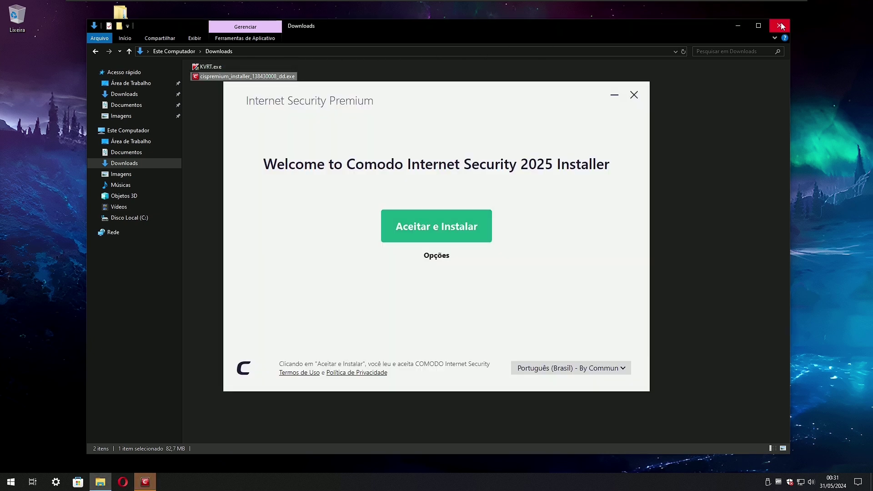
left_click(779, 25)
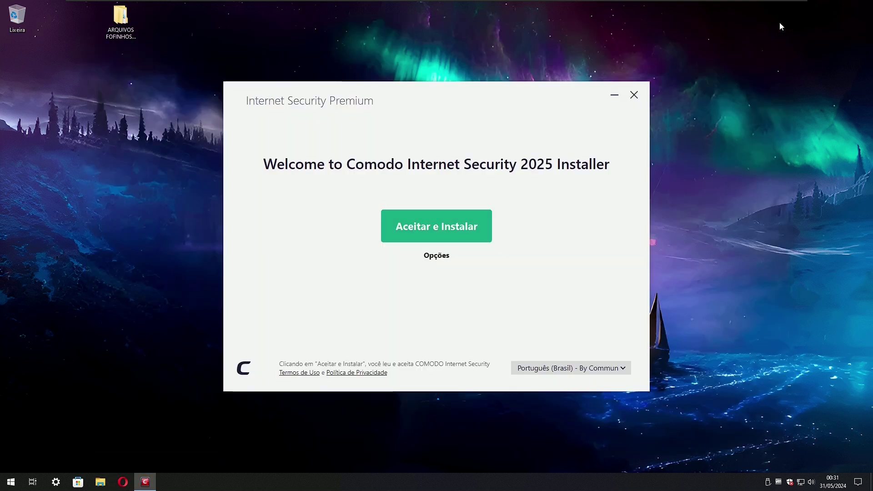
Install COMODO Internet Security 2025 with both the Antivirus and Firewall components in the default location, and finish setup with cloud analysis enabled.
left_click(432, 256)
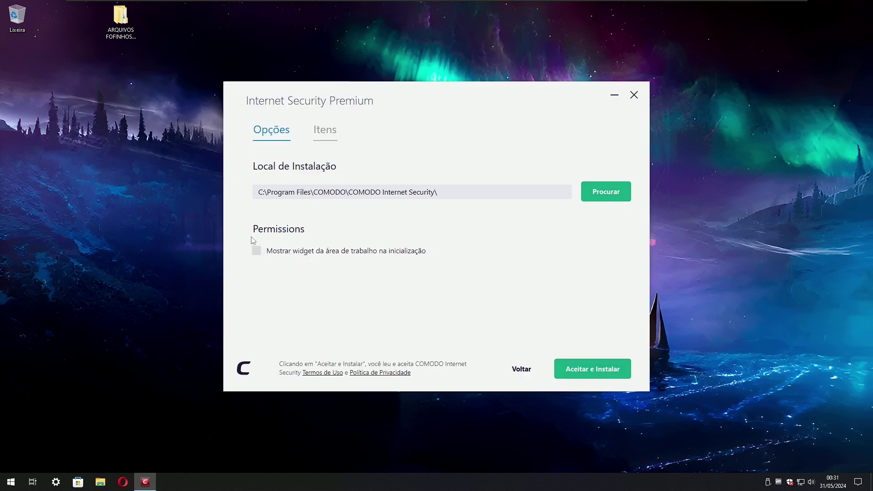
left_click(325, 140)
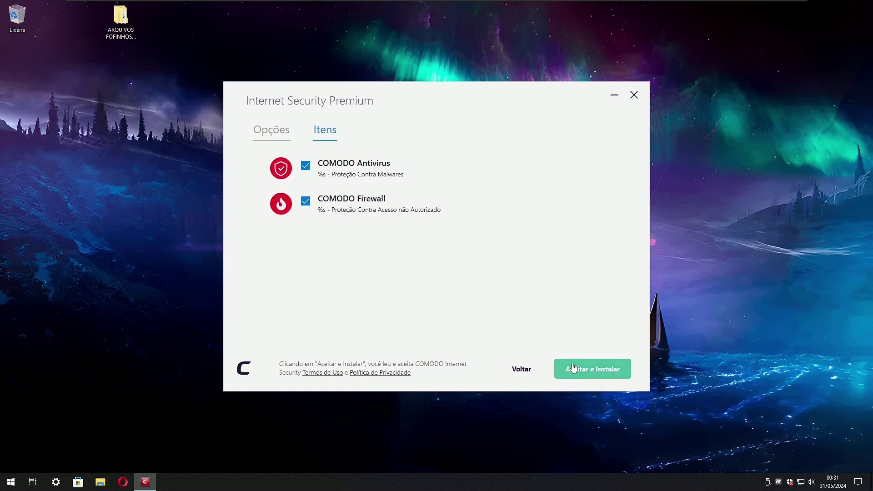
left_click(593, 369)
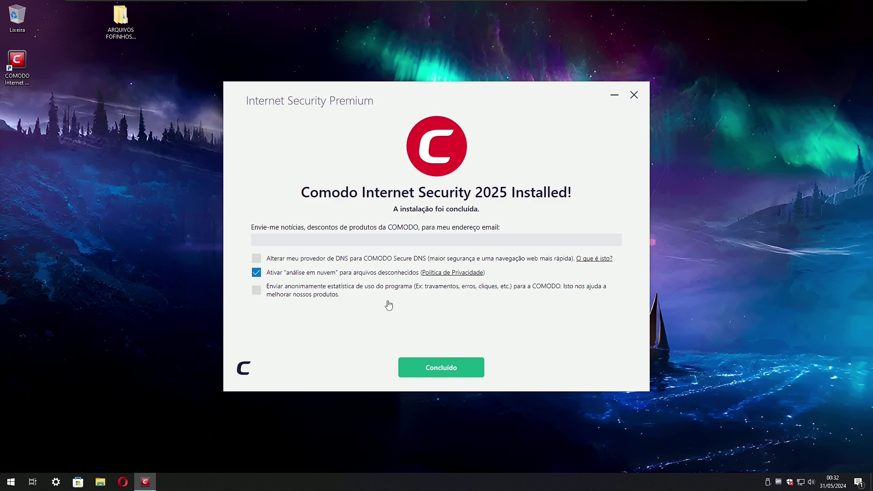
left_click(440, 367)
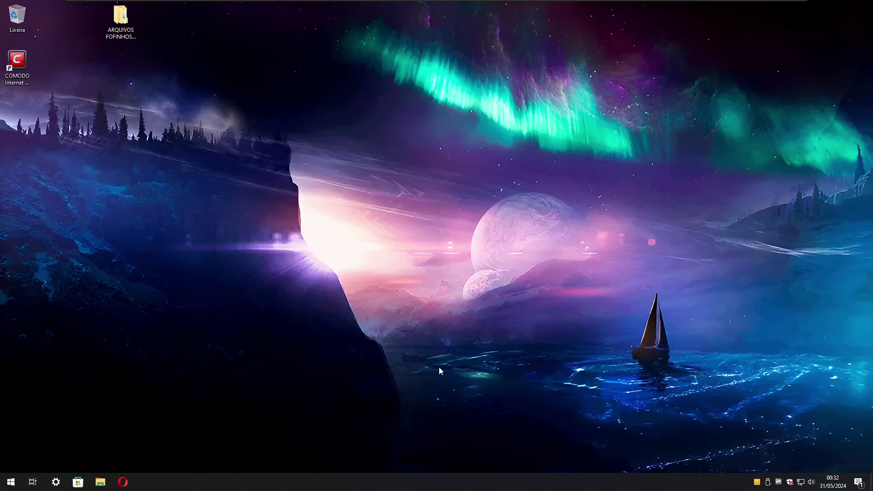
Cancel COMODO's initial scan during the signature update, close the scan window, and postpone the computer restart.
right_click(757, 482)
left_click(778, 455)
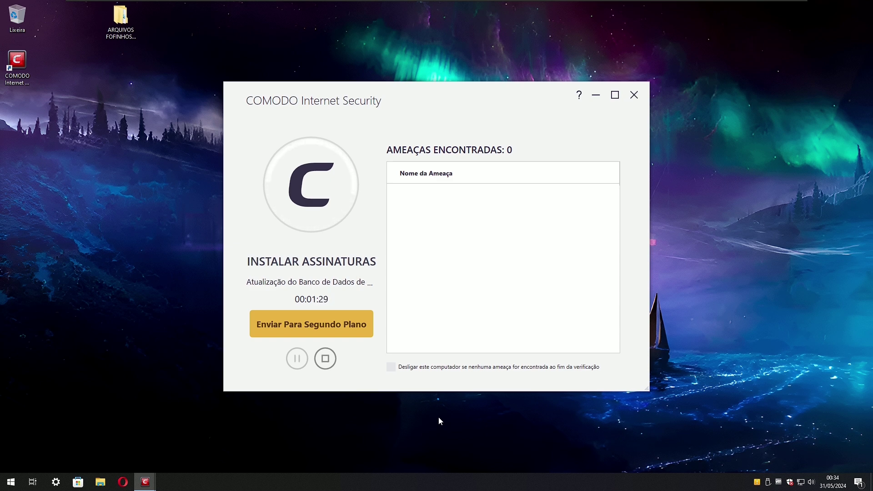
left_click(337, 367)
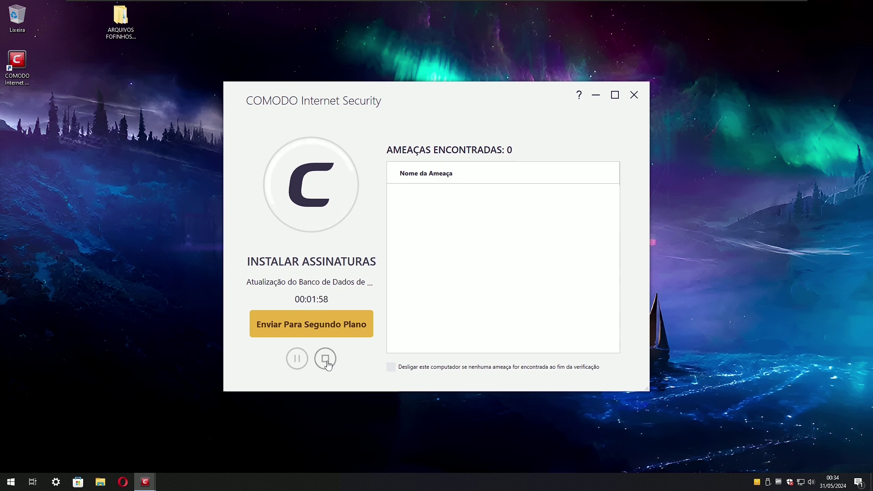
left_click(410, 269)
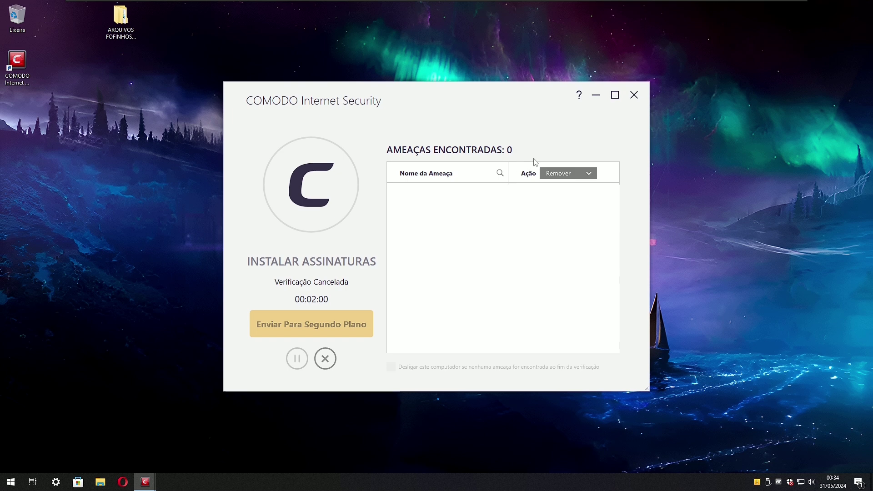
left_click(635, 97)
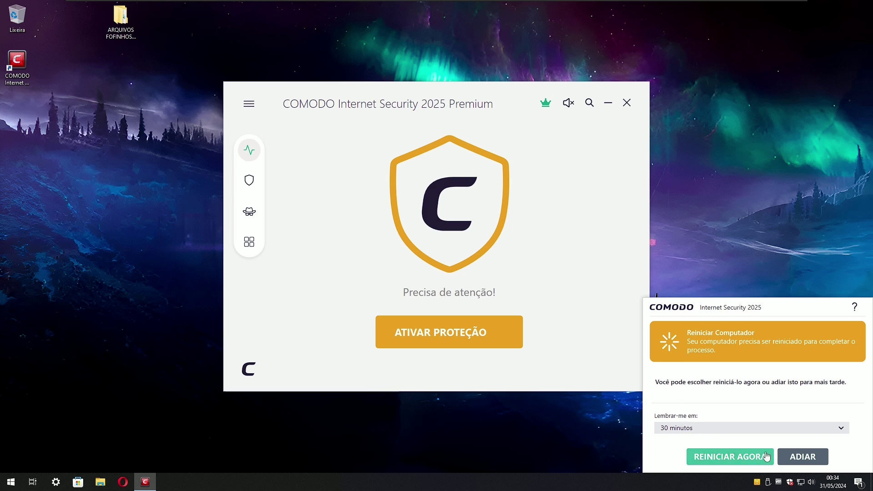
left_click(799, 459)
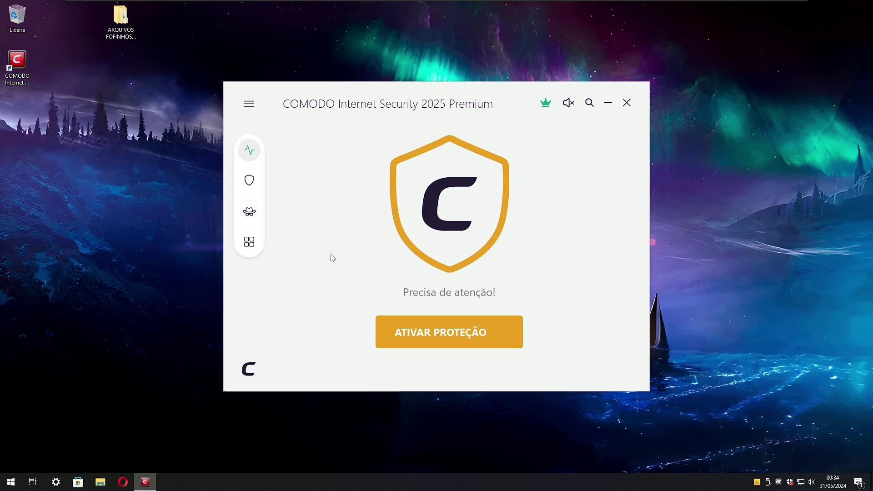
Activate the "COMODO - Proactive Security" configuration in COMODO's general settings and confirm its activation.
left_click(258, 112)
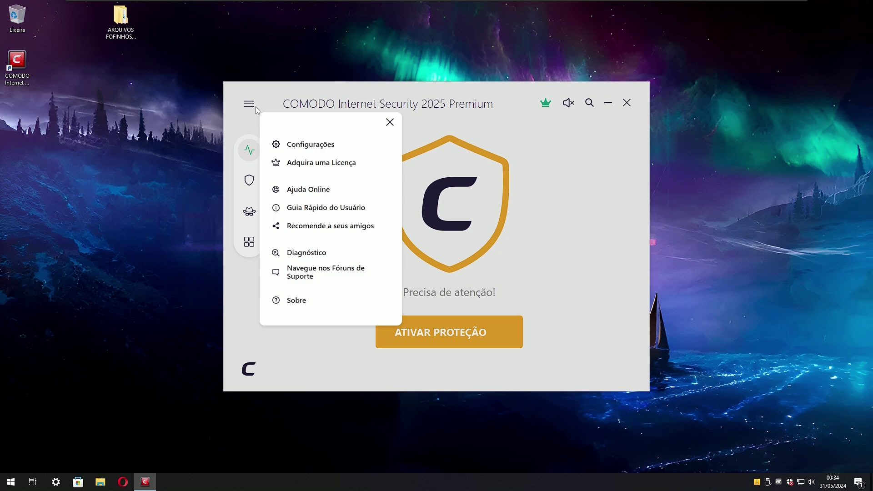
left_click(294, 144)
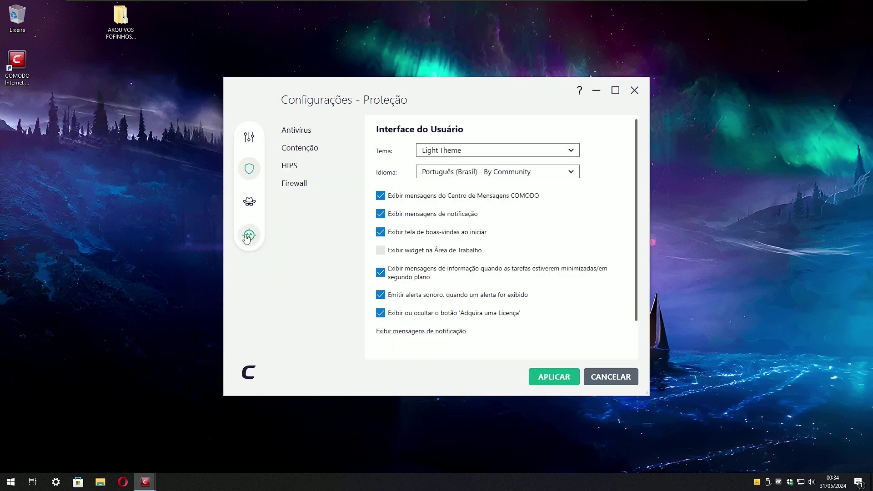
left_click(307, 166)
right_click(430, 227)
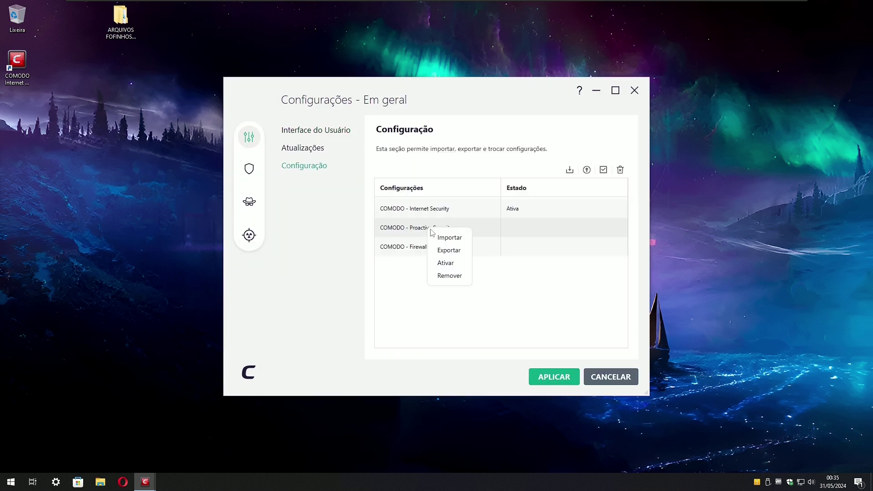
left_click(441, 261)
left_click(438, 269)
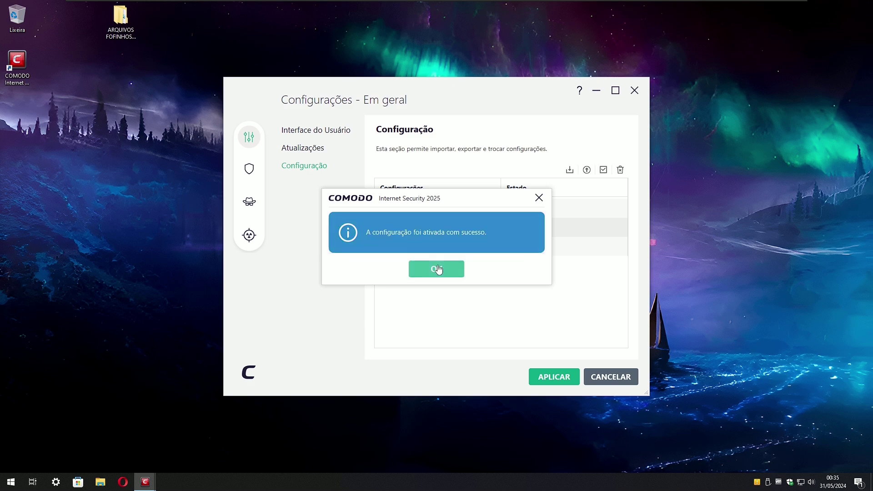
left_click(436, 267)
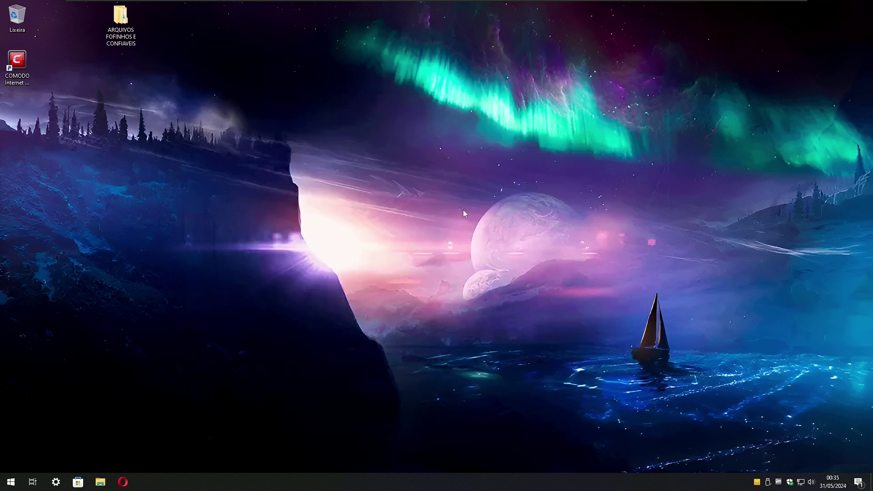
Restart Windows and sign back in with the account password.
left_click(11, 481)
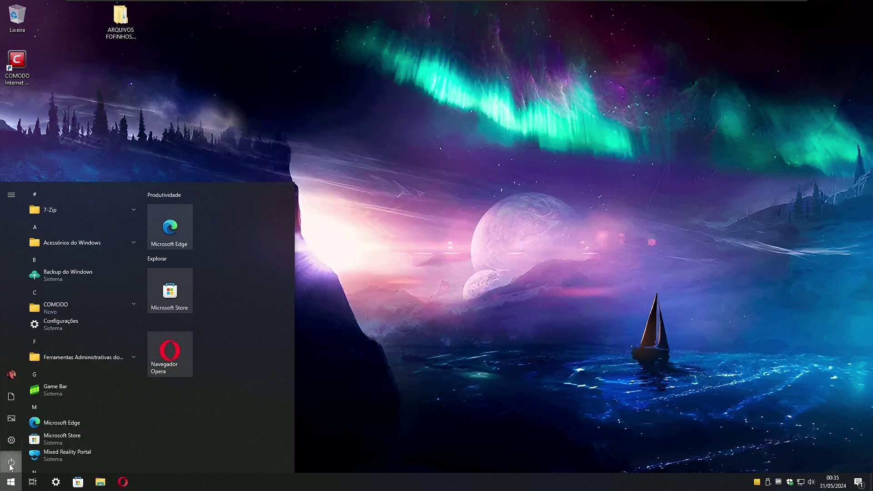
left_click(11, 460)
left_click(20, 441)
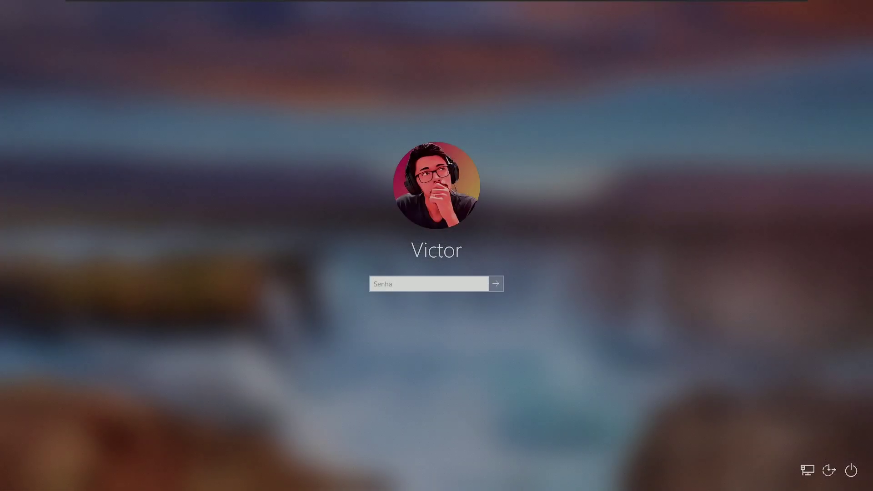
type("*******")
key("Return")
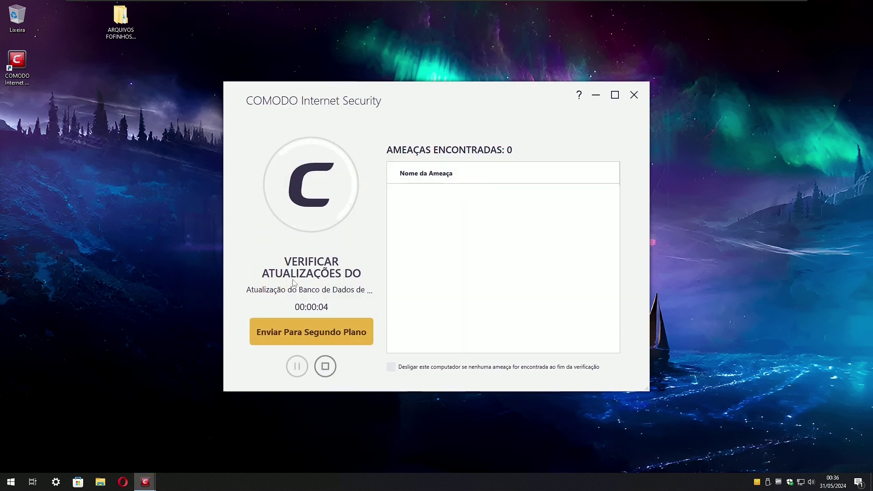
Minimize the scan window without showing its notice again, and close the welcome window after browsing its slides.
left_click(592, 99)
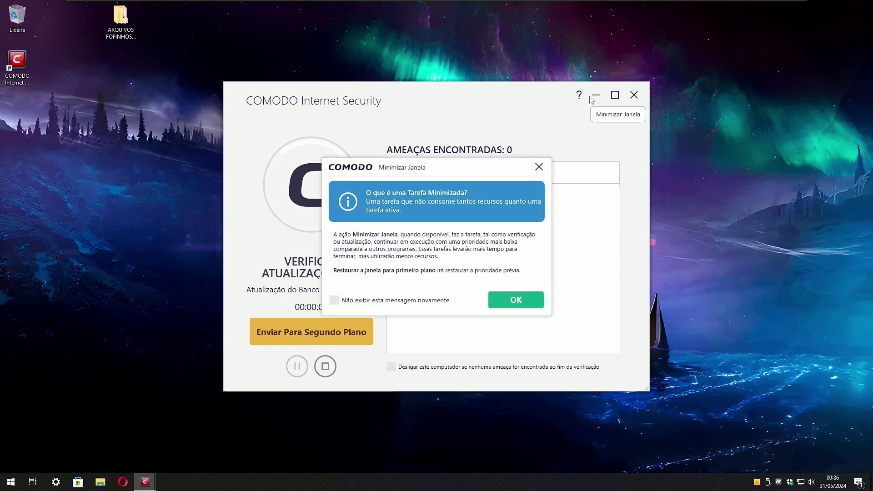
left_click(359, 304)
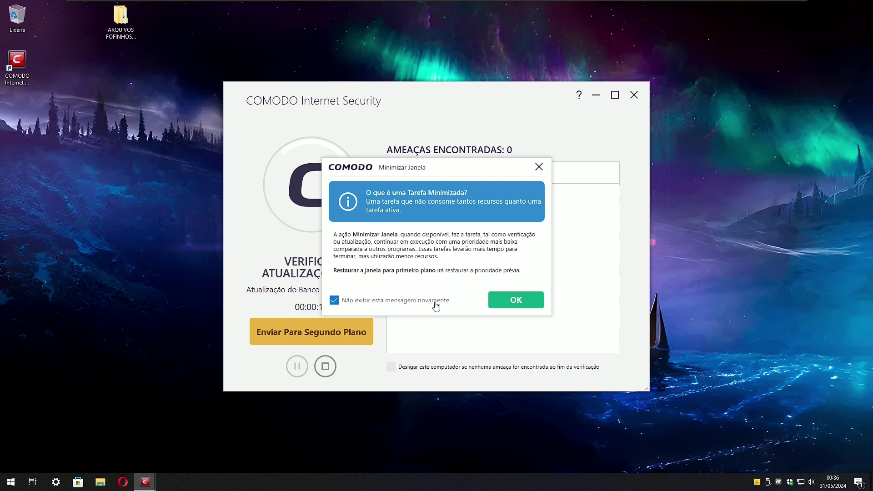
left_click(507, 302)
left_click(305, 272)
left_click(625, 273)
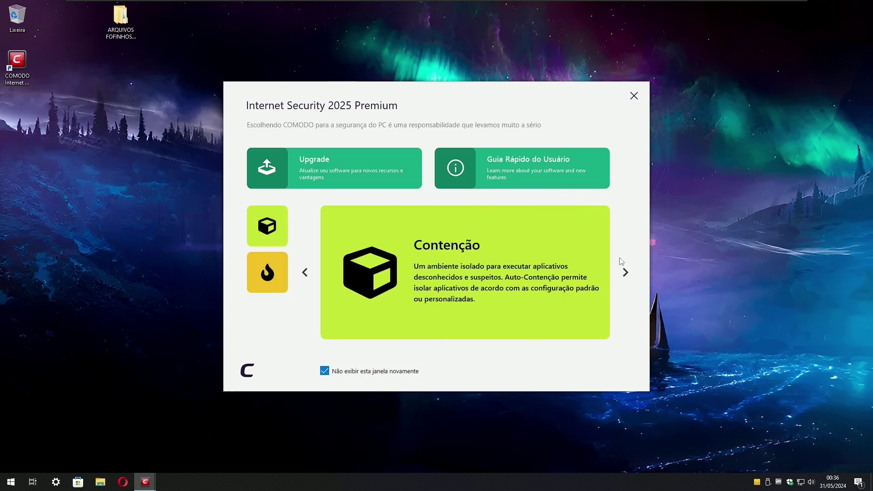
left_click(634, 96)
Check the available themes and languages in COMODO's interface settings and turn off the sound for alerts.
left_click(250, 104)
left_click(300, 145)
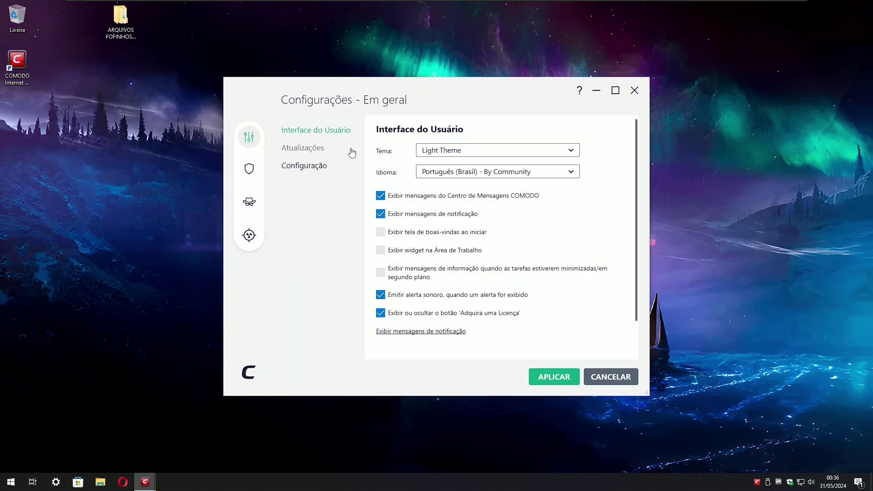
left_click(474, 152)
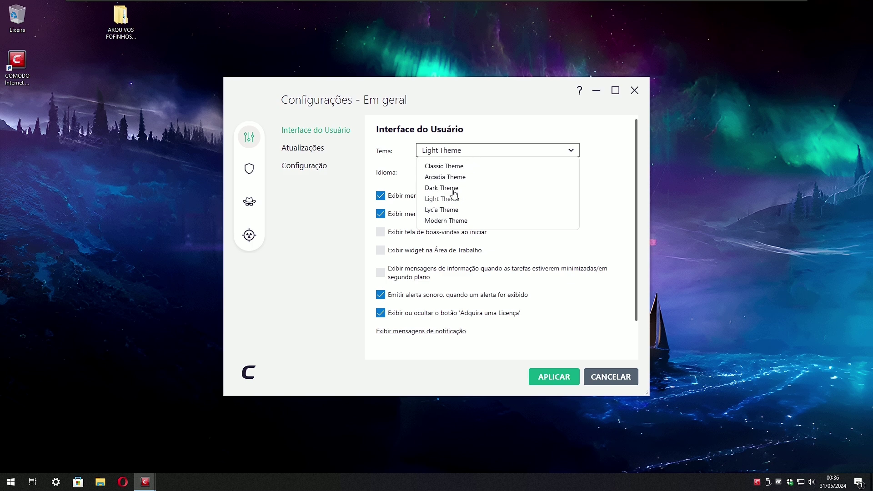
left_click(451, 153)
left_click(444, 174)
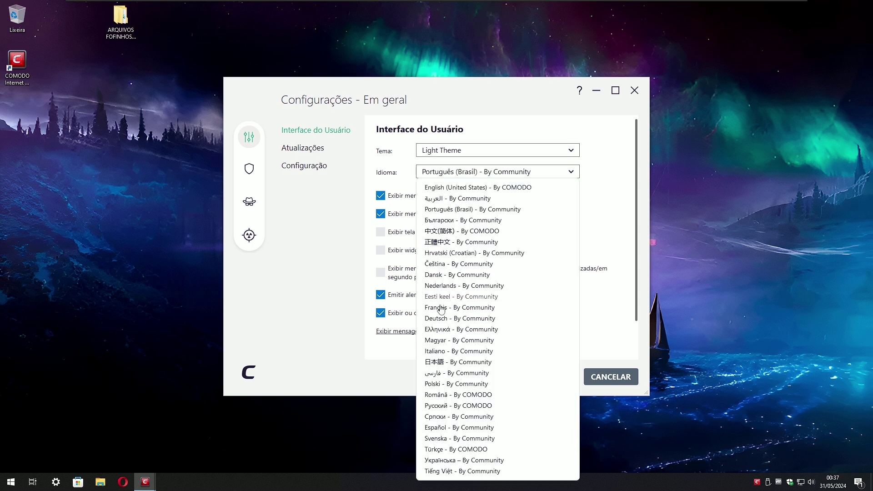
left_click(390, 178)
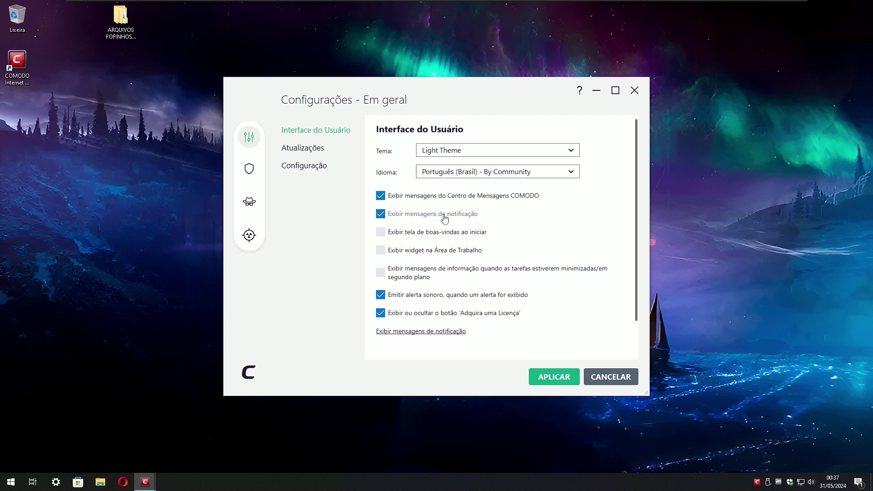
left_click(433, 300)
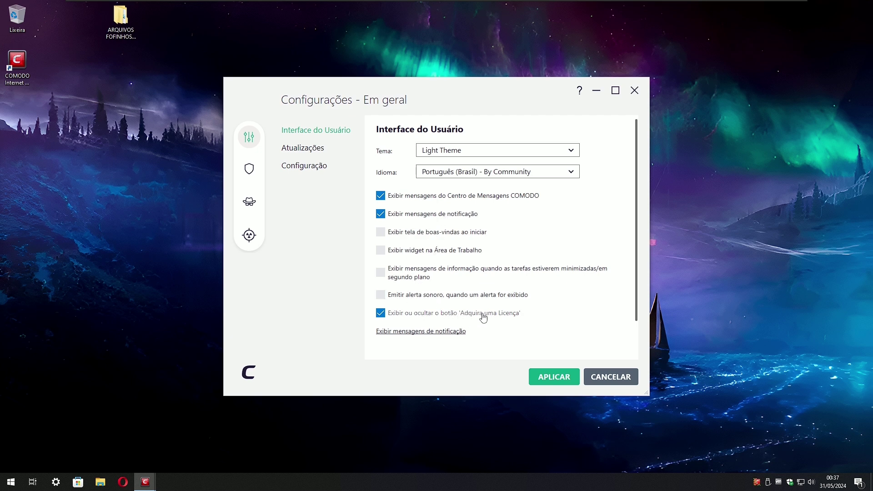
Disable the 'Adquira uma Licença' button in the interface settings and apply the changes.
mouse_move(145, 481)
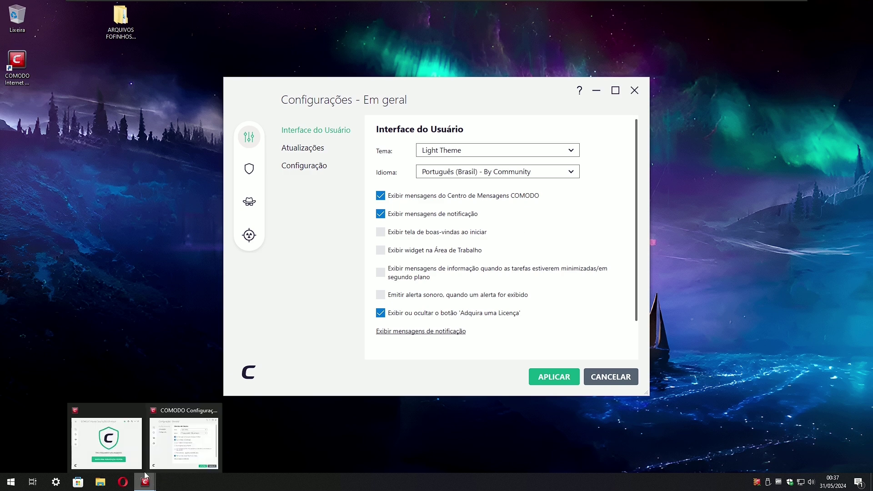
left_click(127, 444)
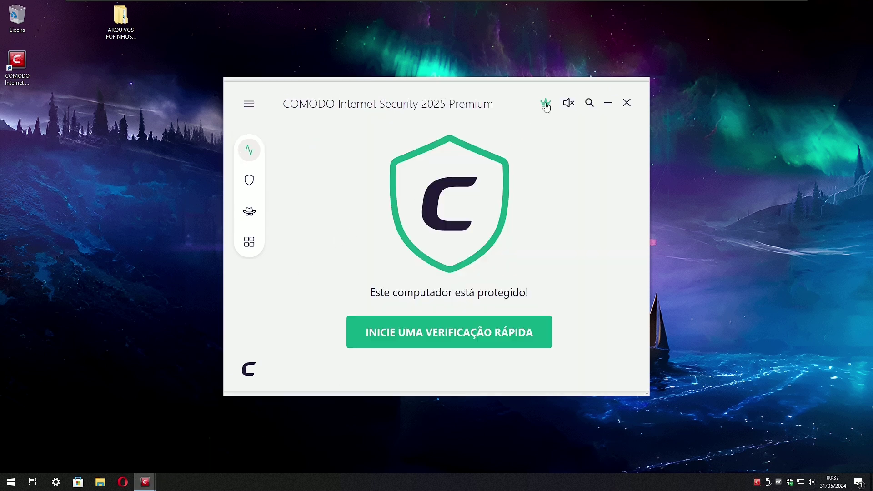
mouse_move(145, 478)
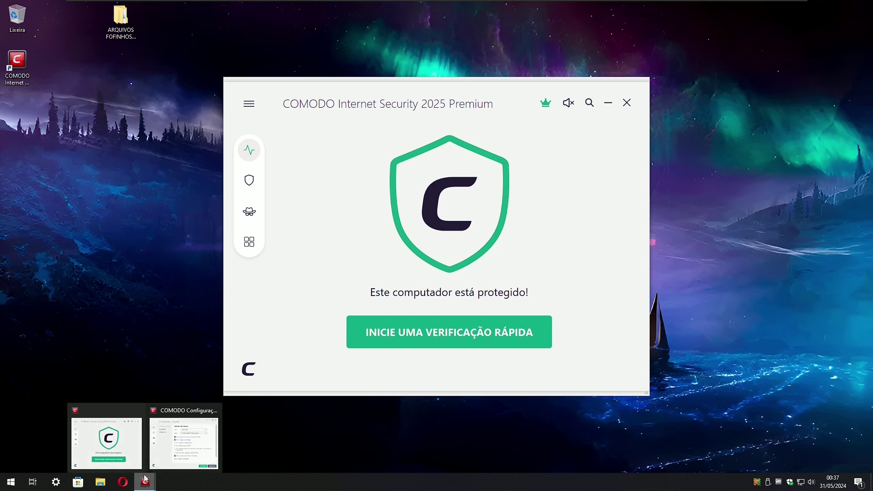
left_click(184, 441)
left_click(398, 319)
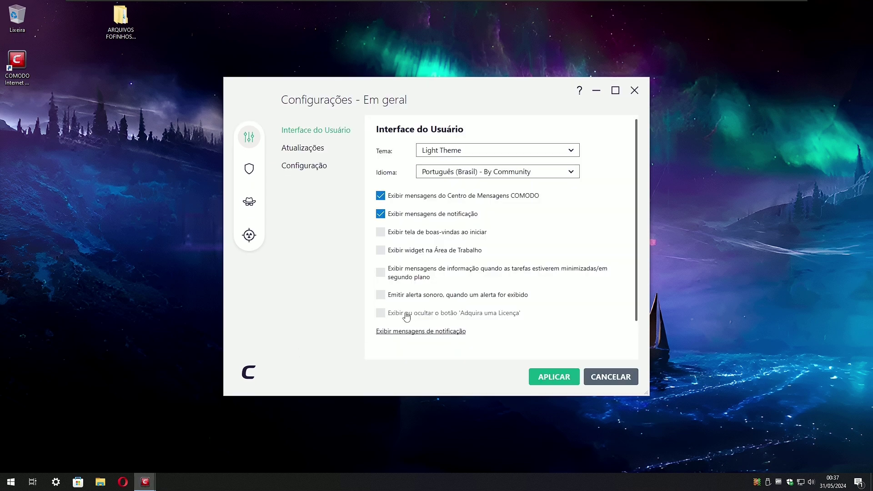
left_click(555, 377)
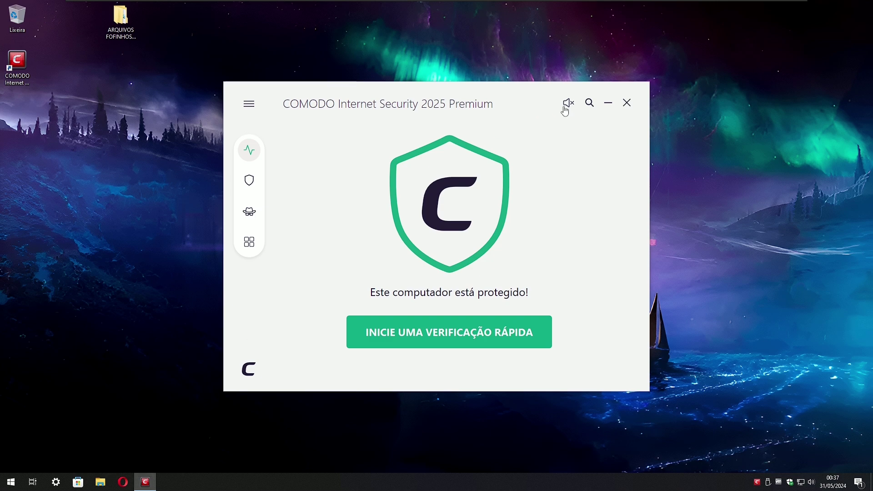
Turn off automatic download of program updates, set database update checks to every 15 days, and apply the settings.
left_click(249, 104)
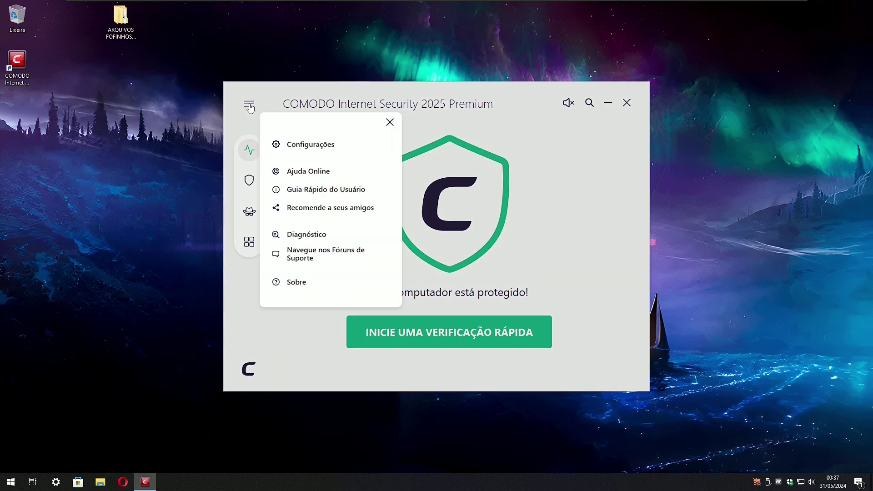
left_click(293, 144)
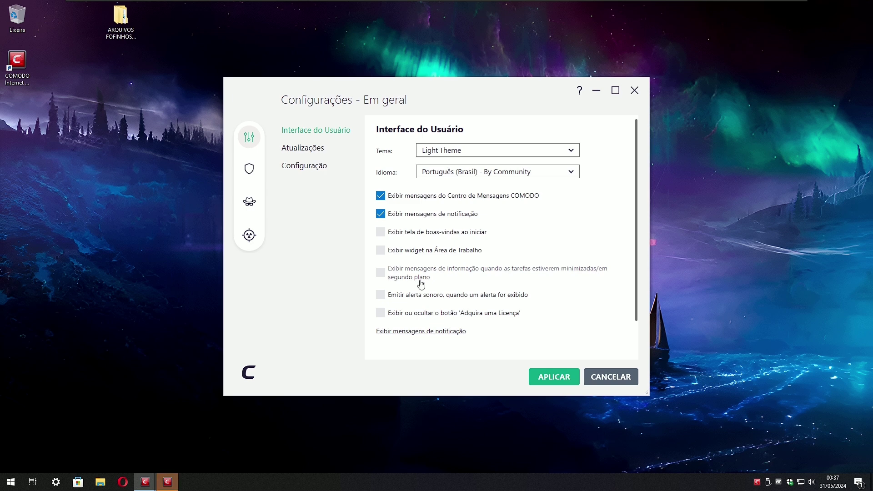
scroll(419, 277, "down", 1)
left_click(313, 150)
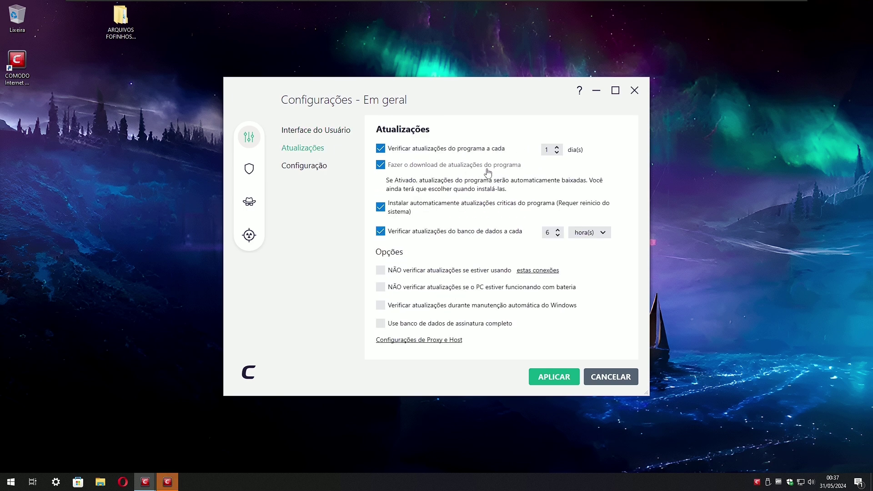
left_click(445, 168)
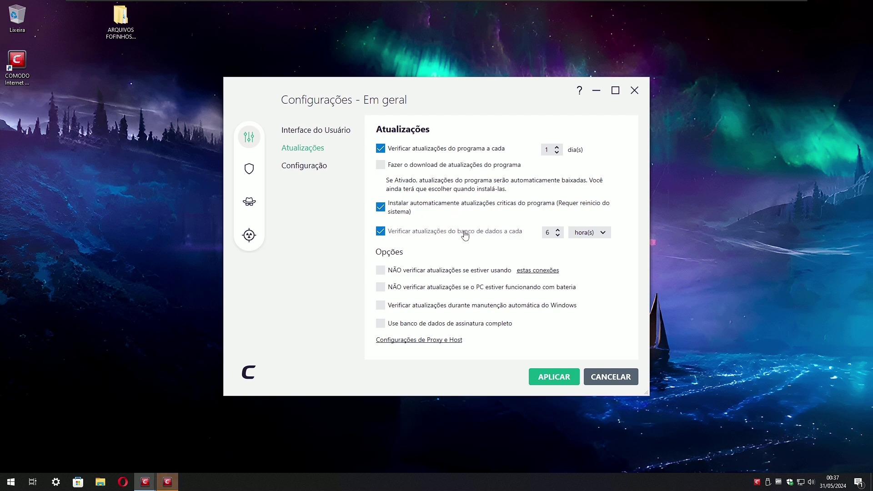
left_click(591, 233)
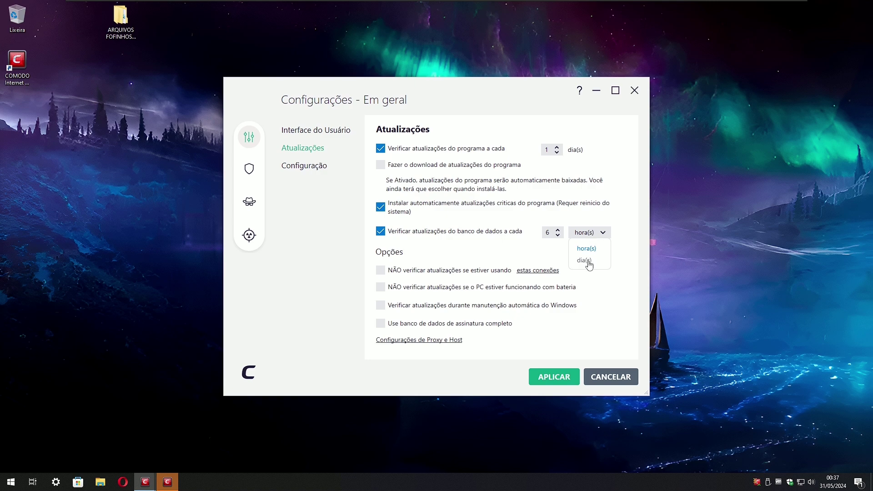
left_click(585, 265)
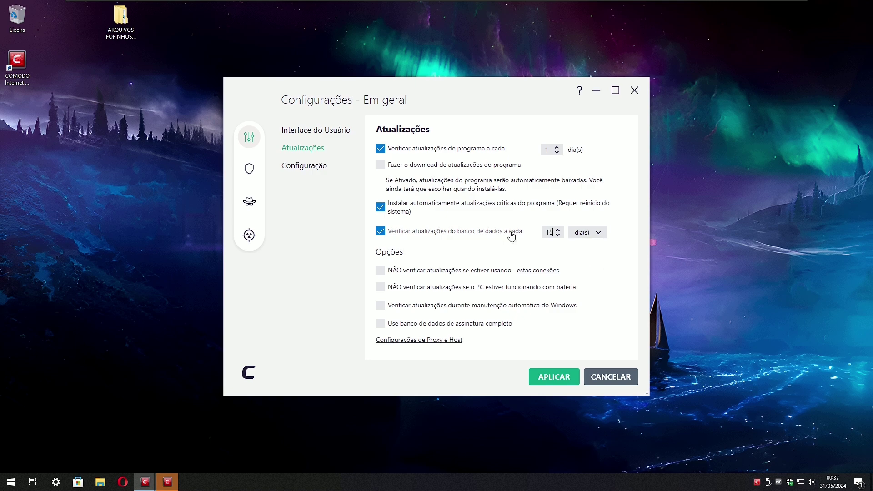
left_click(553, 370)
Review which configuration is active and examine the antivirus real-time scanning and detection options.
left_click(249, 148)
left_click(309, 166)
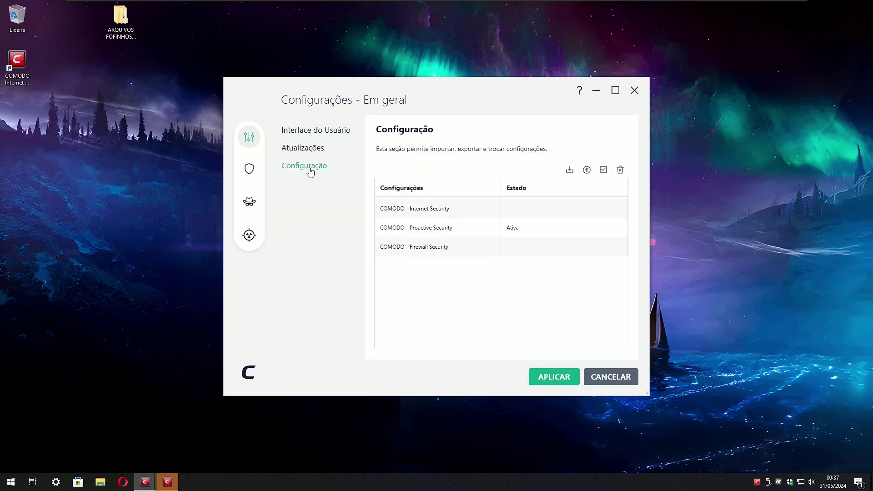
left_click(249, 169)
left_click(296, 131)
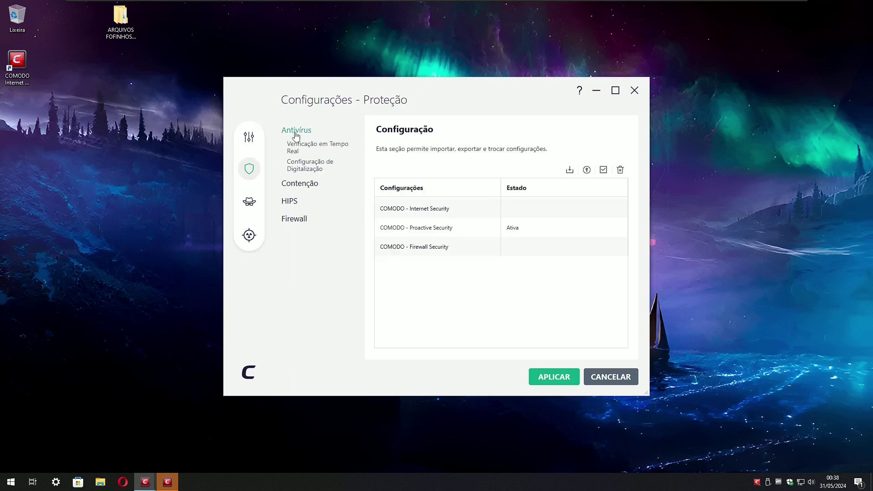
left_click(295, 147)
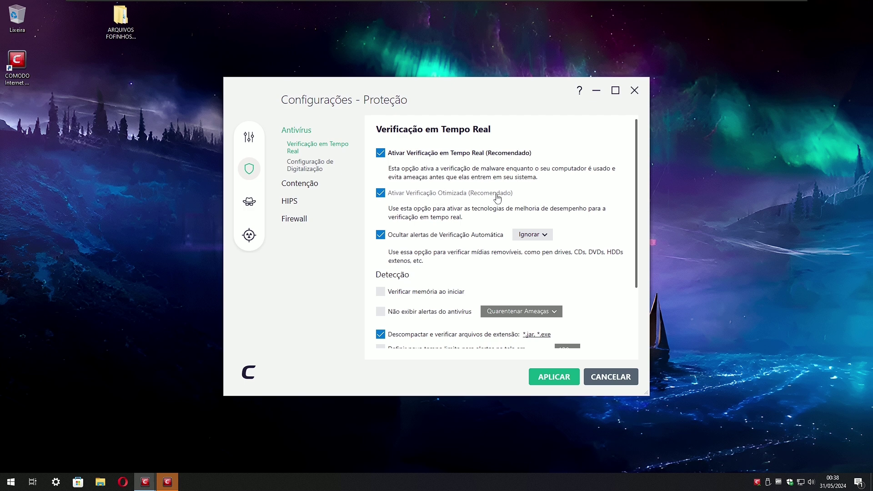
scroll(502, 244, "down", 3)
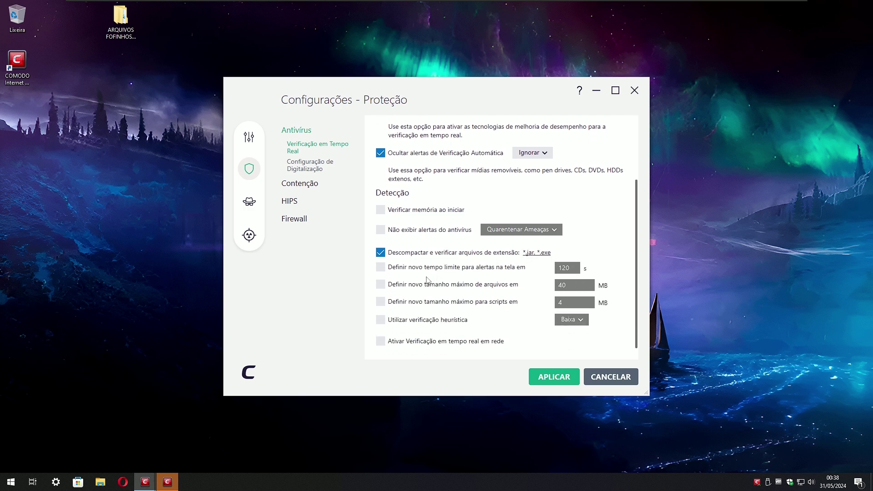
In the Verificação Manual scan profile, enable automatic threat cleaning with the action Desinfectar Ameaças.
left_click(308, 168)
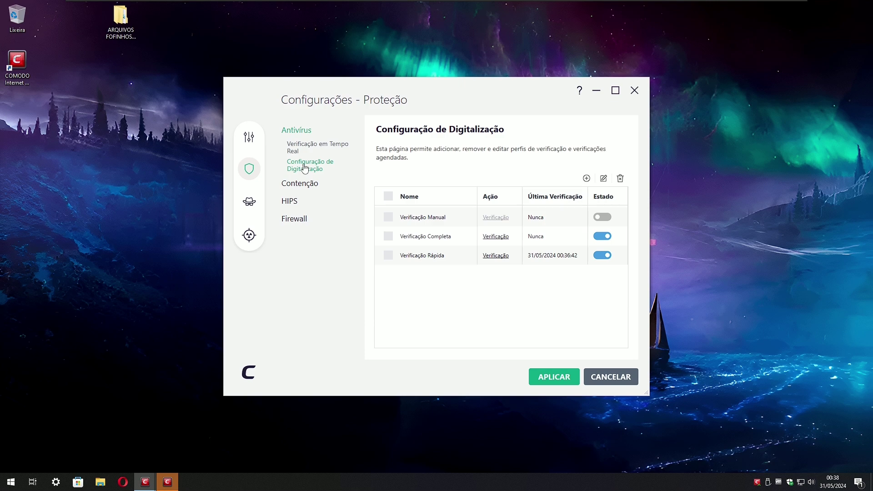
double_click(430, 218)
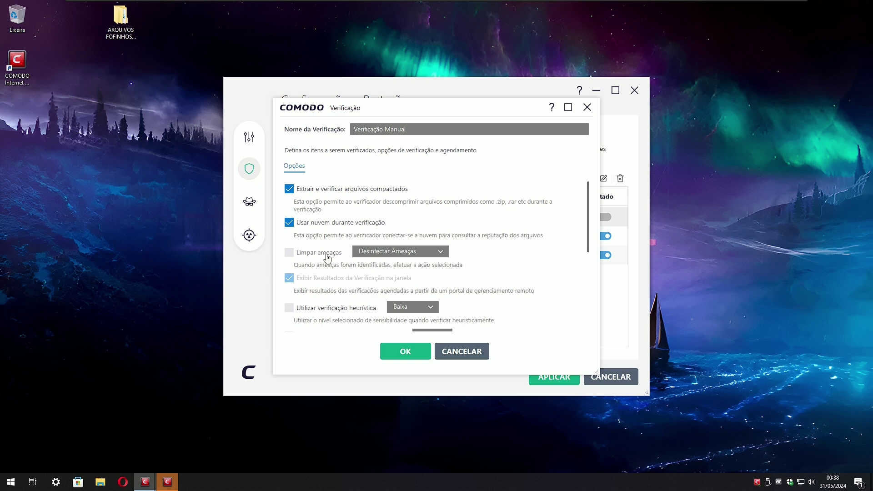
left_click(328, 254)
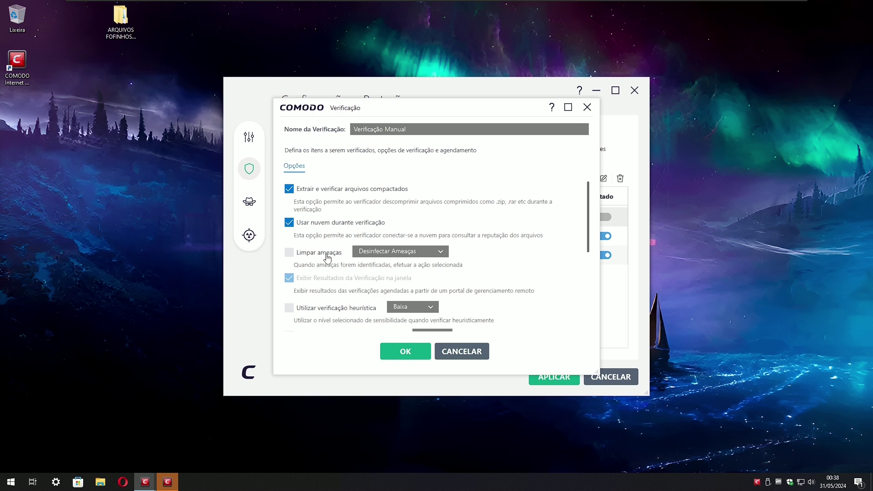
left_click(397, 253)
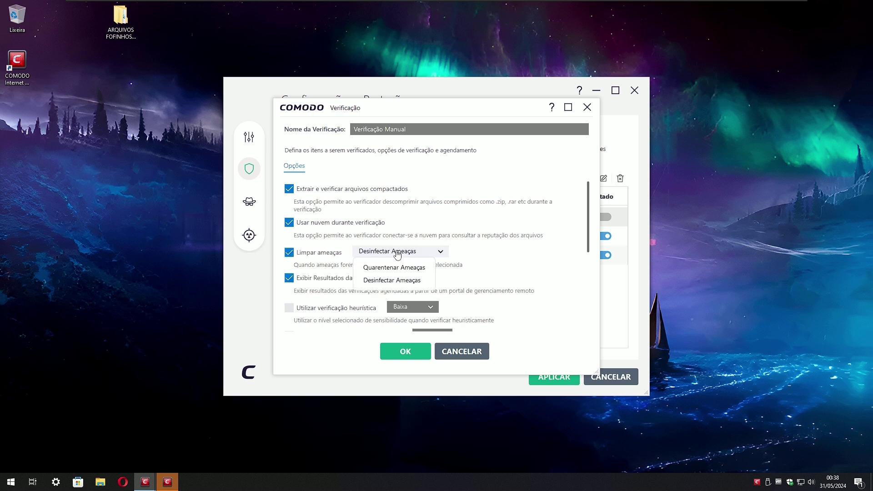
left_click(384, 284)
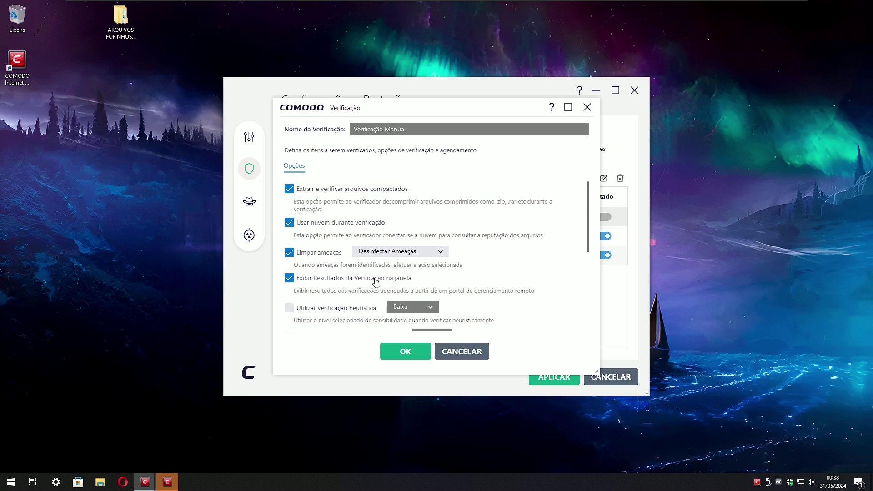
Enable heuristic scanning for the manual scan, turn off updating the malware database before running, and confirm the profile.
left_click(351, 311)
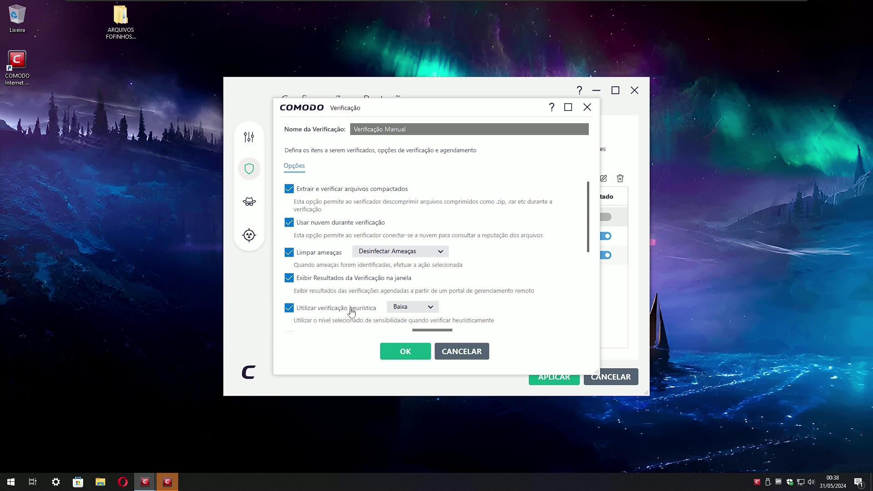
scroll(467, 286, "down", 5)
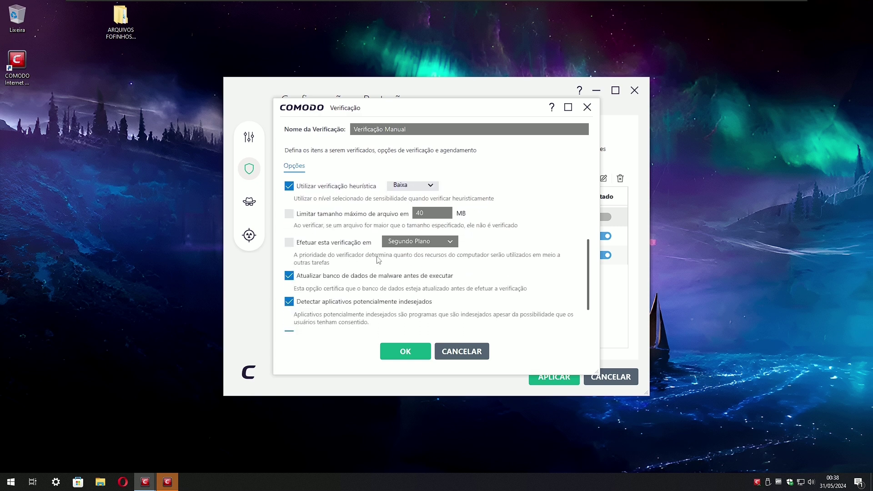
left_click(392, 277)
scroll(392, 278, "down", 2)
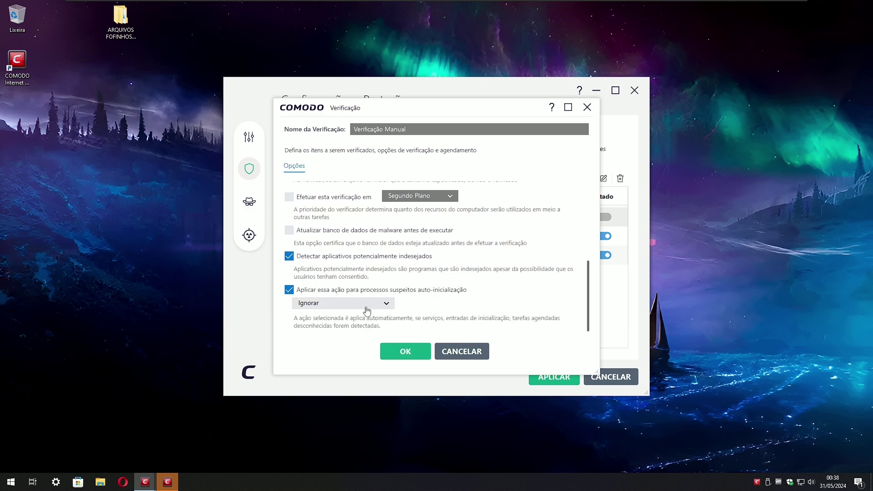
left_click(403, 351)
Review and confirm the options of the Verificação Completa profile, and switch the profile off.
double_click(409, 236)
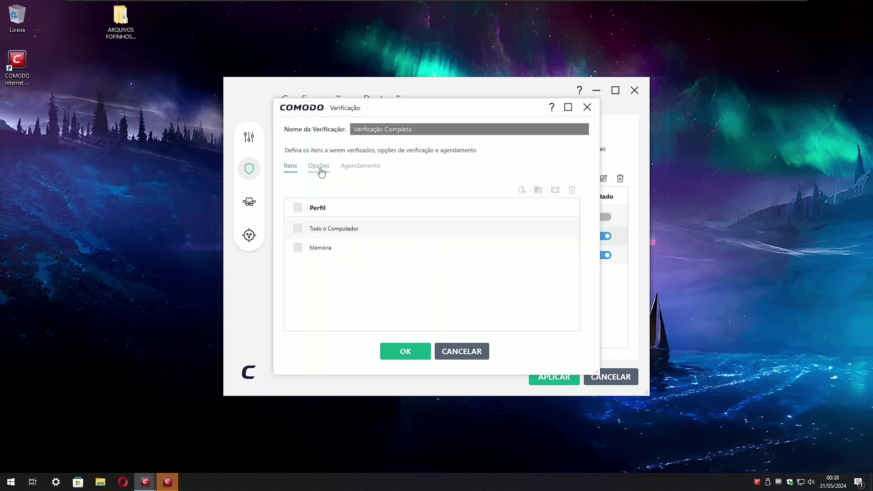
left_click(319, 166)
scroll(318, 251, "down", 4)
left_click(405, 351)
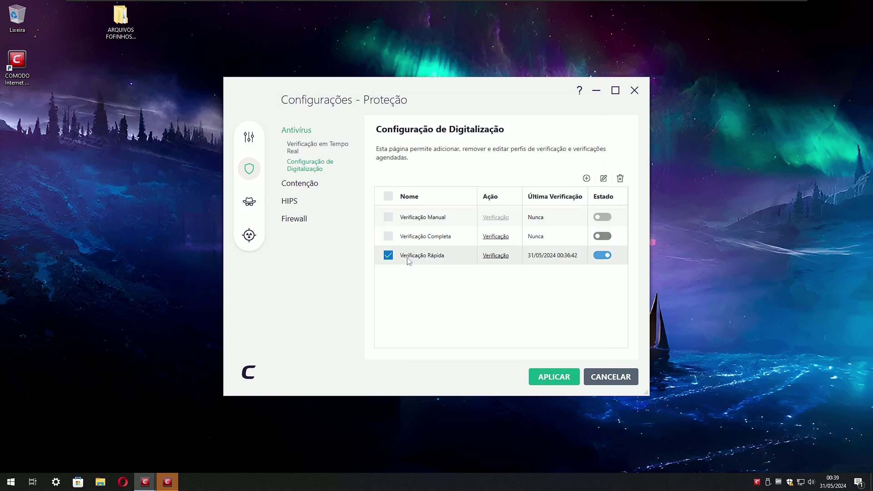
Enable threat cleaning and heuristic scanning in the Verificação Rápida profile, confirm it, and switch the profile off.
double_click(407, 258)
left_click(319, 166)
left_click(312, 253)
left_click(331, 307)
scroll(330, 307, "down", 4)
left_click(405, 351)
left_click(598, 255)
Check the shared-space exceptions in the Auto-Contenção settings and disable the virtualization exemption for specified files and folders.
left_click(299, 183)
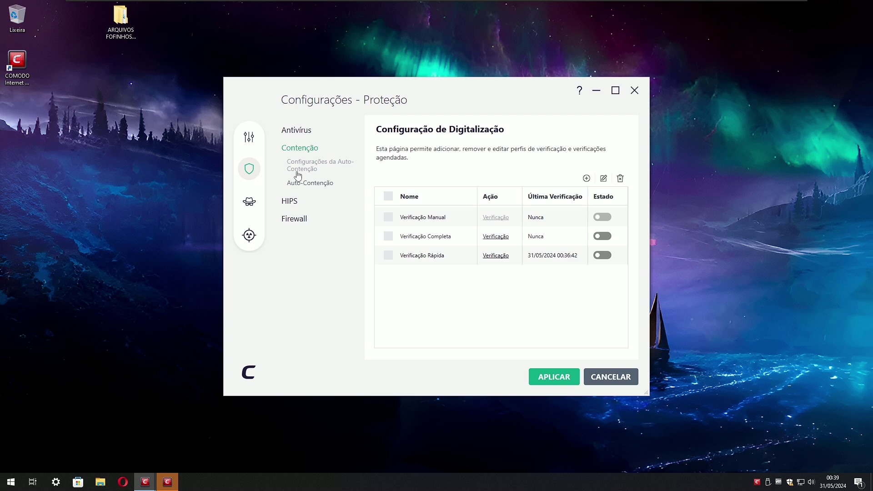
left_click(298, 169)
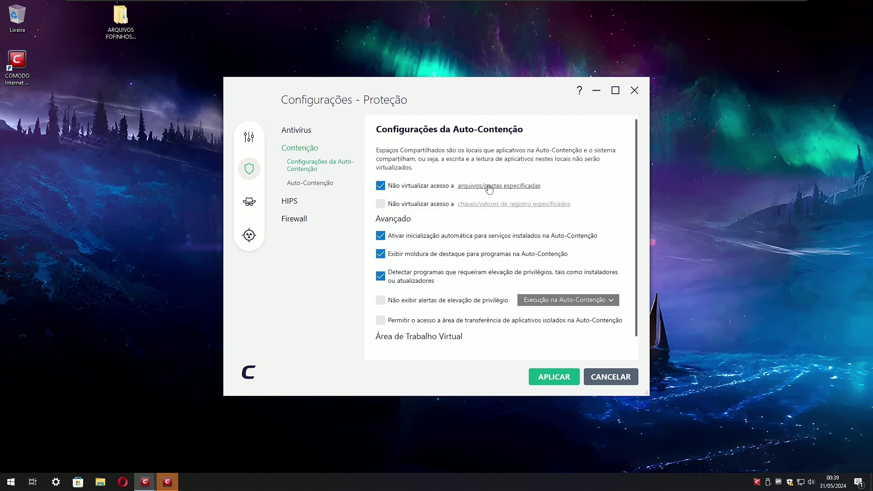
left_click(489, 186)
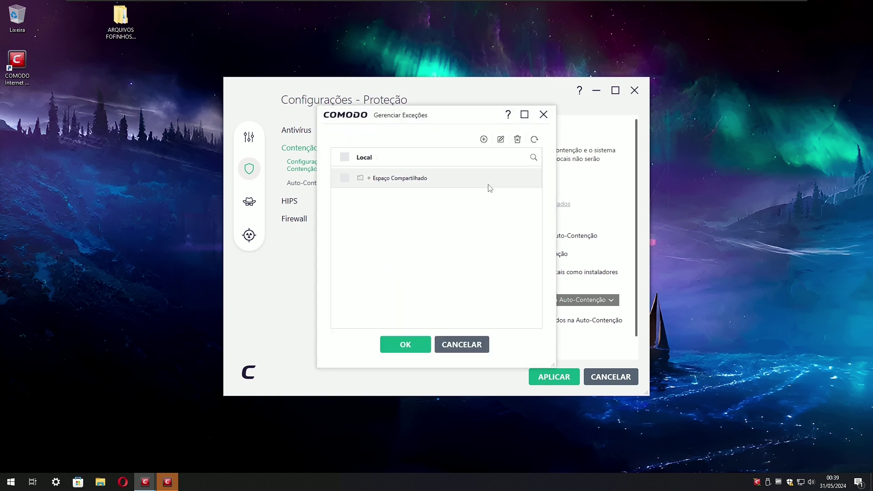
left_click(369, 178)
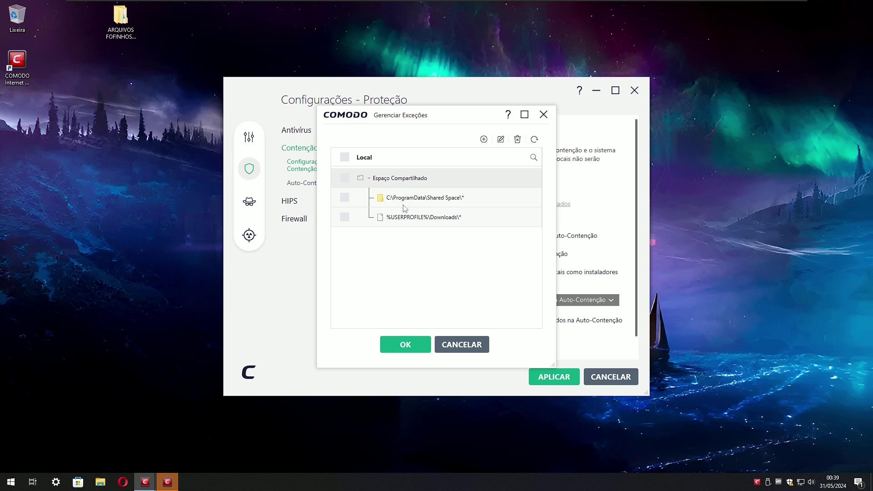
left_click(452, 345)
left_click(381, 186)
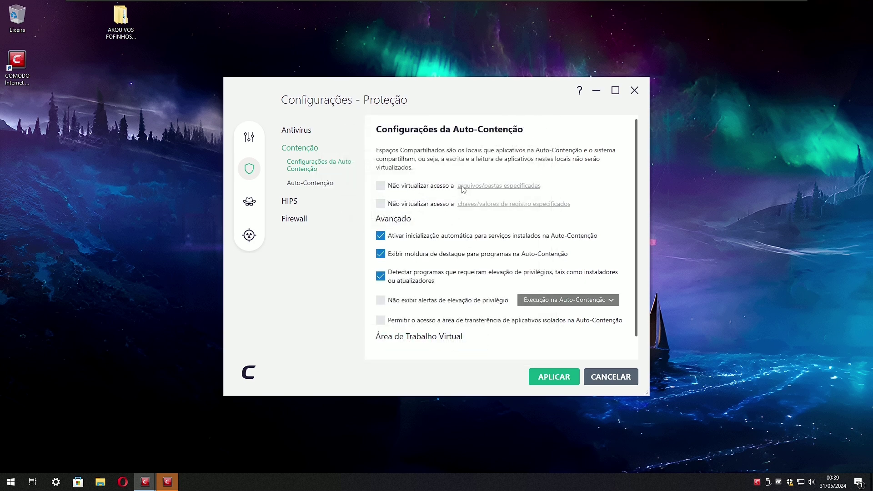
scroll(443, 255, "down", 1)
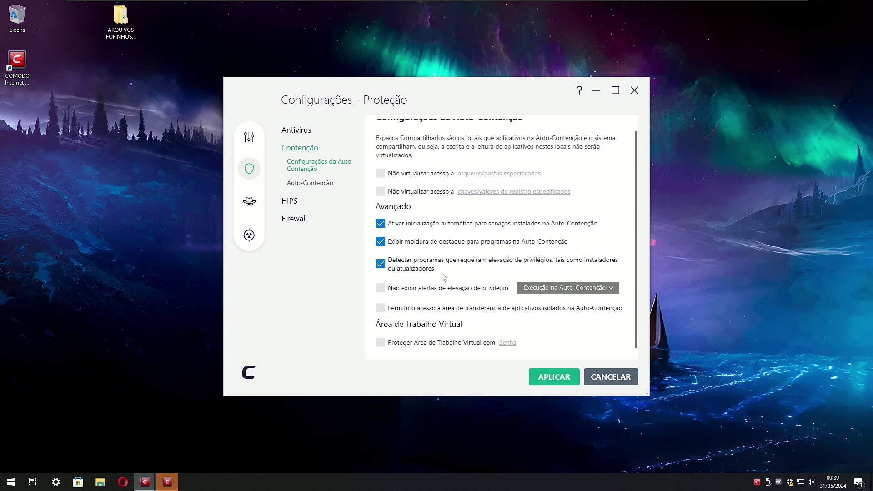
Set the restriction level of the Auto-Contenção rule for unknown applications (Execução Virtual) to Restrito.
left_click(324, 185)
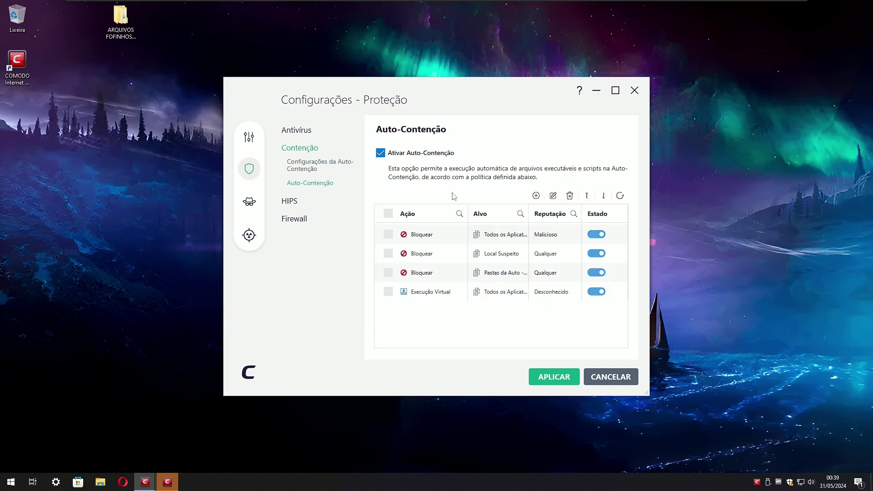
left_click(432, 295)
double_click(432, 295)
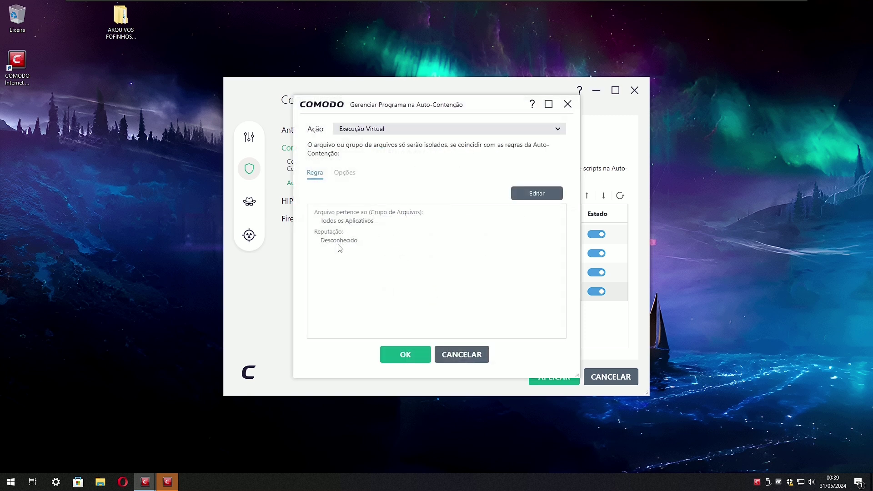
left_click(349, 177)
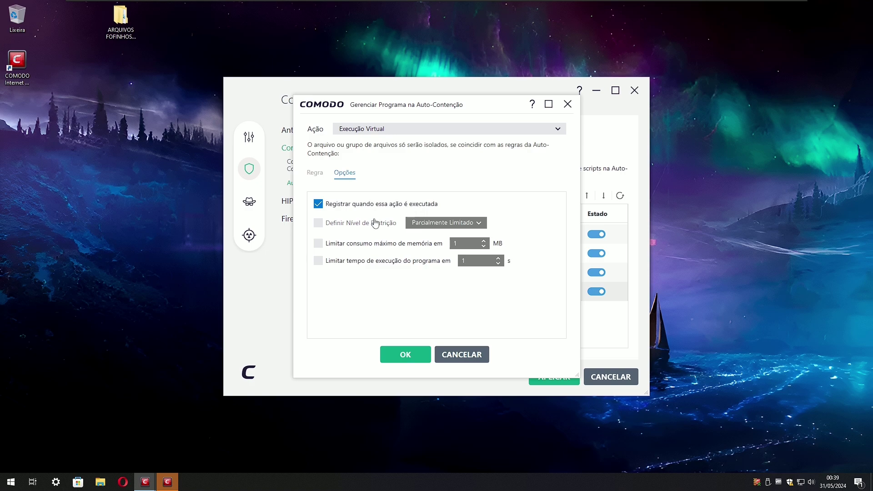
left_click(342, 227)
left_click(437, 222)
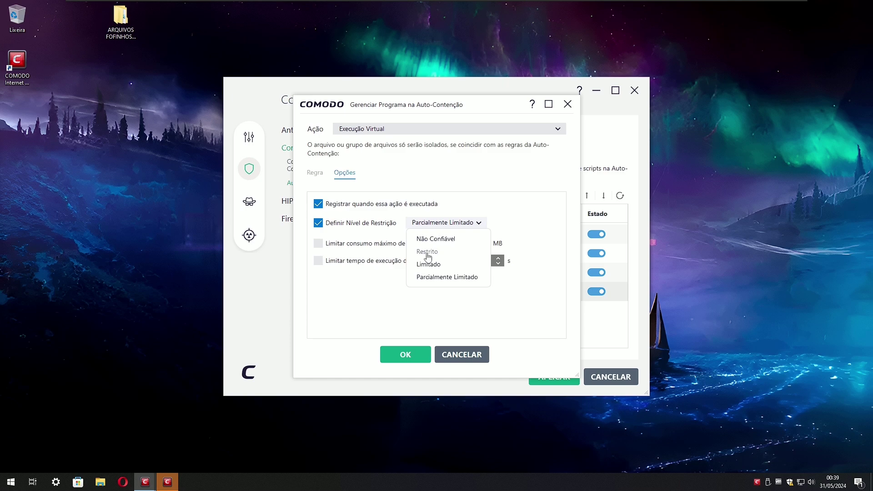
left_click(418, 266)
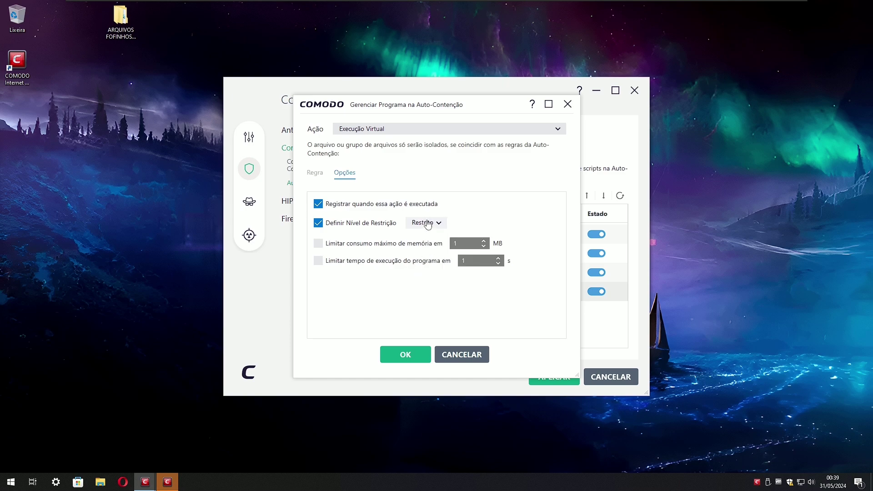
left_click(398, 351)
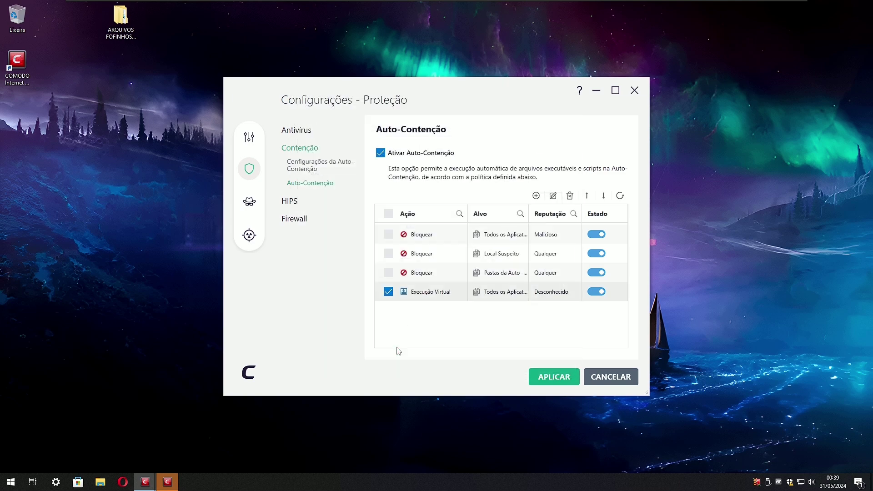
left_click(388, 291)
Disable HIPS in the protection settings.
left_click(297, 200)
left_click(380, 154)
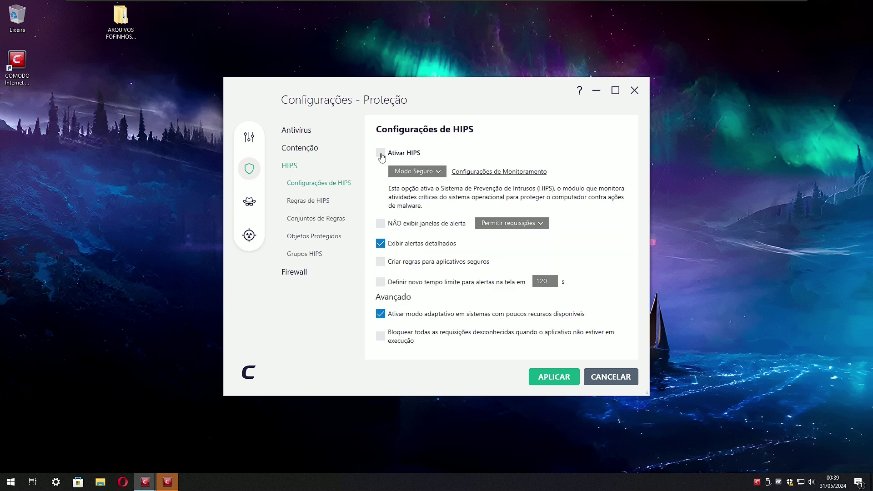
left_click(291, 166)
Turn off the inbound and outbound traffic animation effects in the firewall settings.
left_click(294, 183)
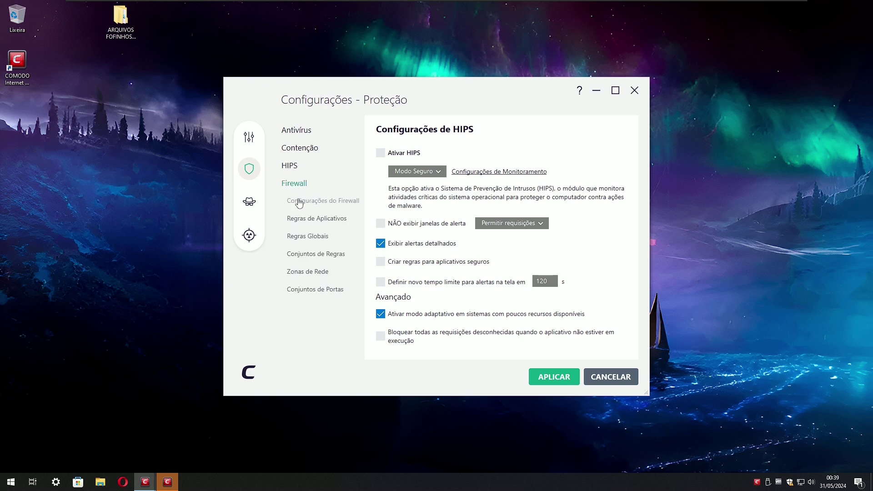
left_click(299, 202)
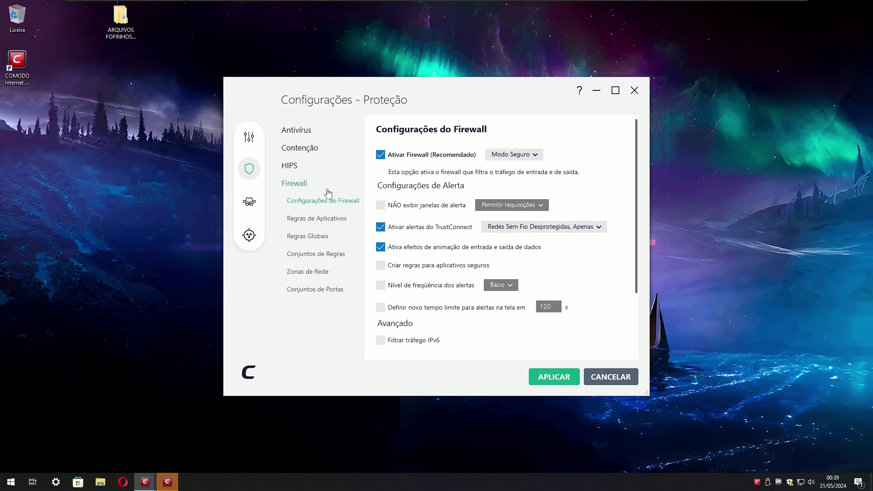
left_click(439, 251)
scroll(417, 290, "down", 3)
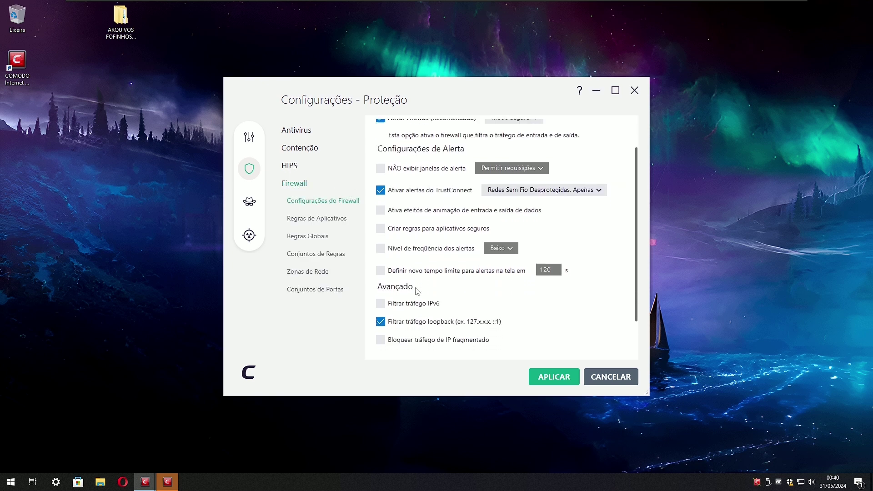
Review the firewall's application rules, global rules, rule sets, network zones and port sets.
left_click(317, 218)
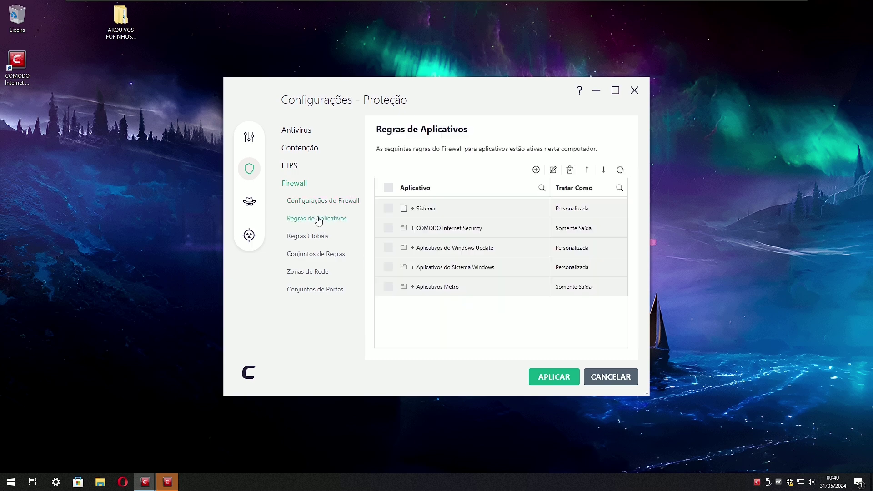
left_click(308, 237)
left_click(315, 253)
left_click(318, 272)
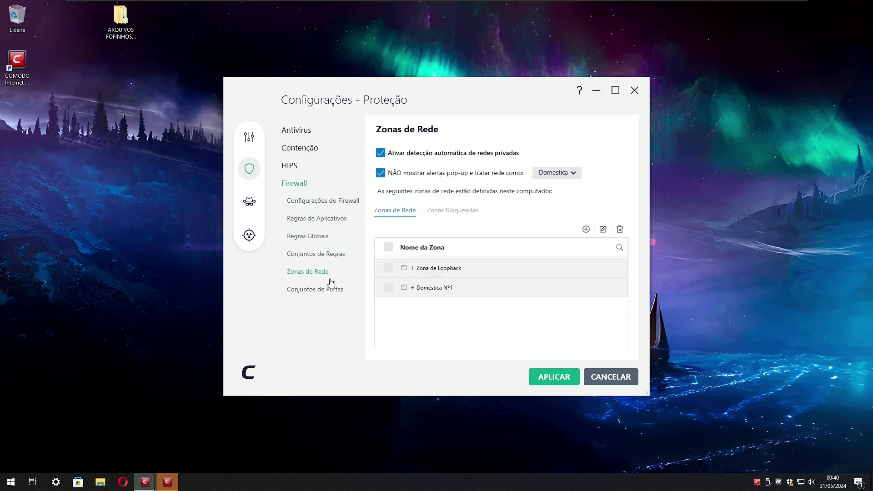
left_click(322, 289)
Review the reputation settings, file groups, file list, submitted files and vendor list in the analysis settings.
left_click(249, 201)
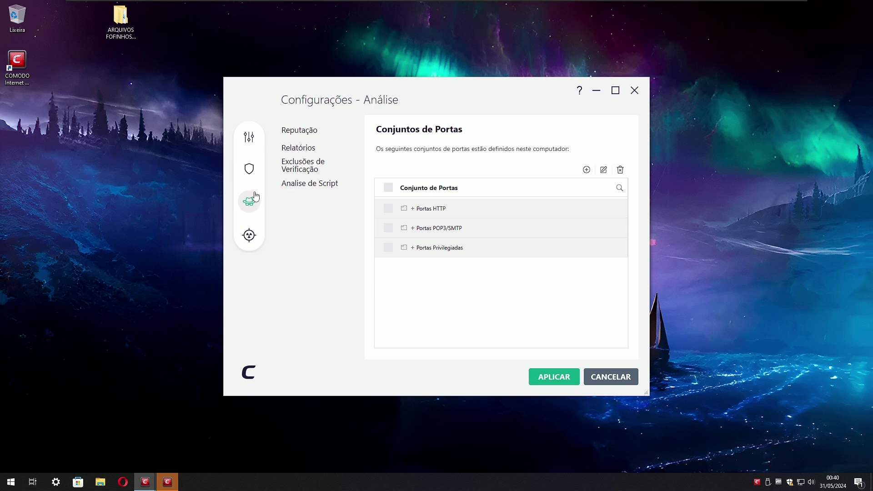
left_click(303, 133)
left_click(312, 149)
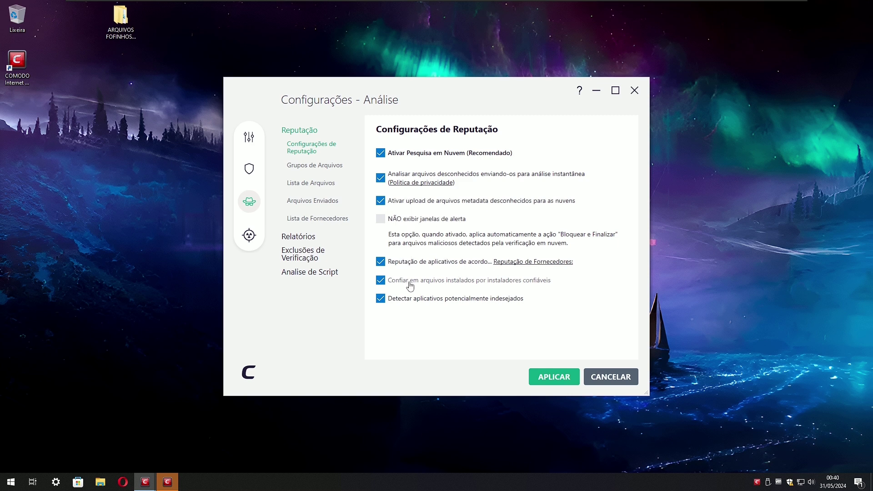
left_click(317, 167)
left_click(304, 184)
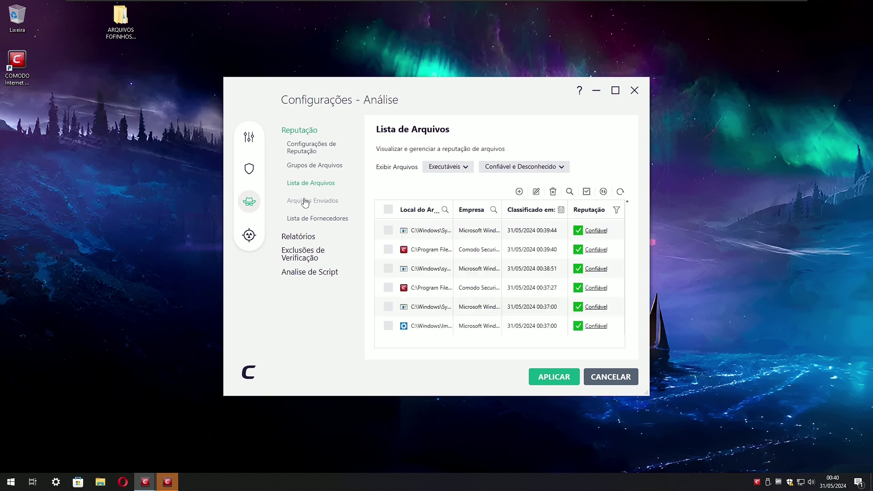
left_click(305, 202)
left_click(305, 220)
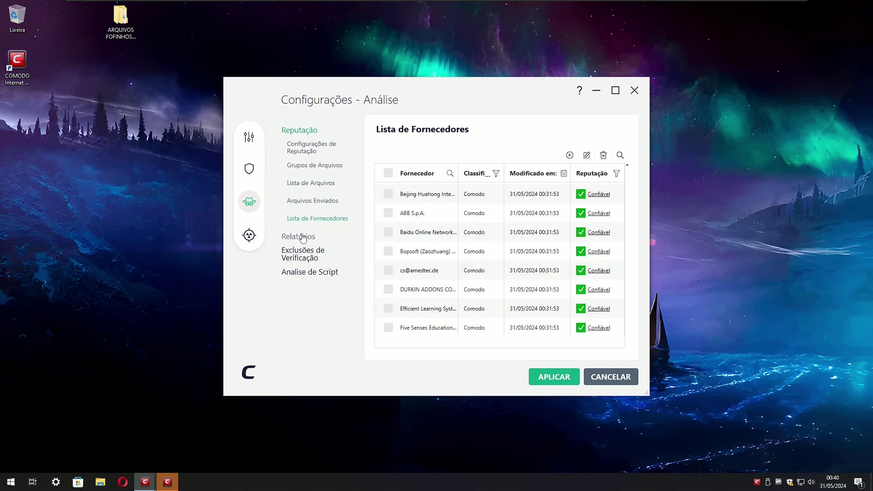
Disable sending anonymous program usage statistics to COMODO in the report settings.
left_click(304, 238)
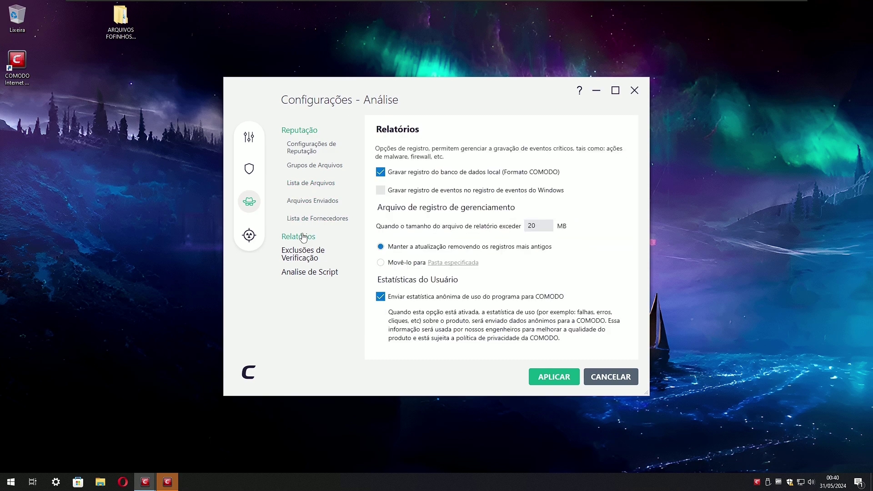
left_click(305, 134)
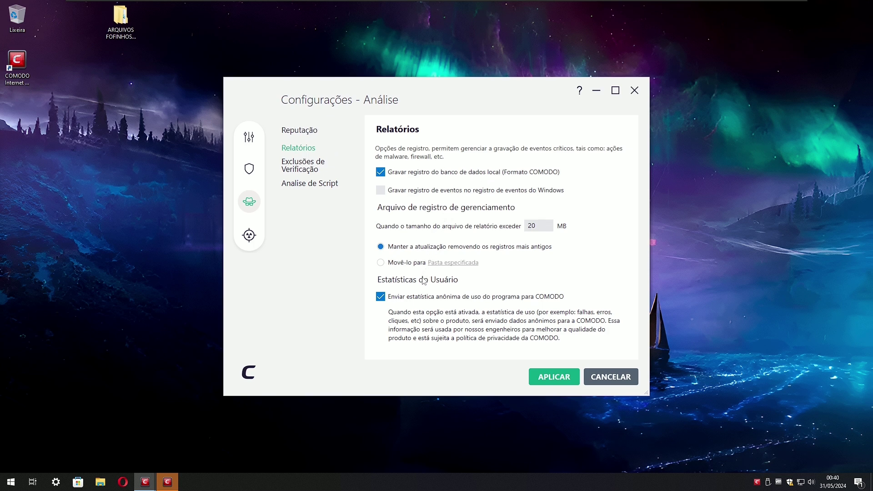
left_click(483, 299)
Remove the ?:\$Recycle.Bin\* and C:\Program Files\COMODO\COMODO Internet Security\* paths from the excluded locations in the scan exclusions.
left_click(315, 173)
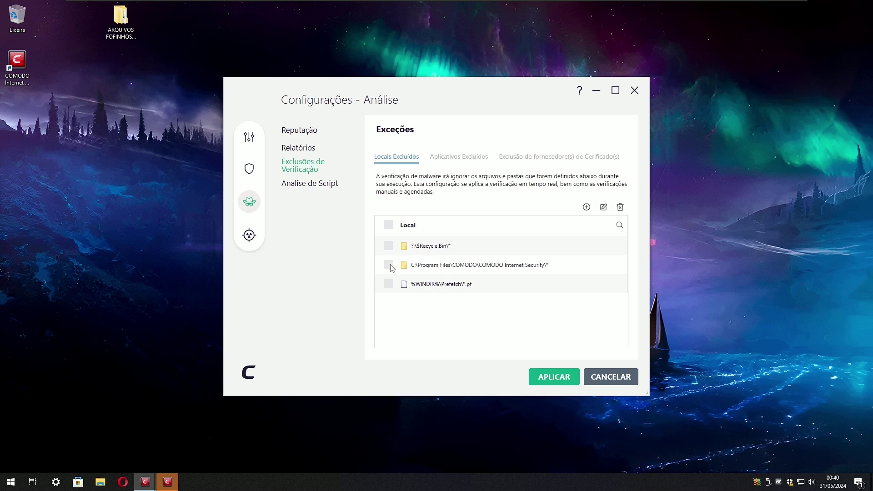
left_click(367, 285)
left_click(366, 259)
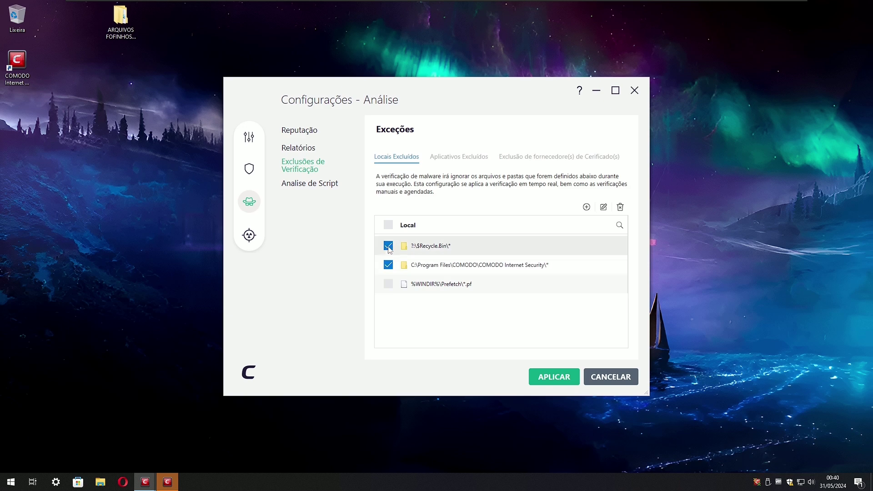
left_click(619, 208)
Review the excluded applications, the excluded certificate vendors, and the script analysis lists for runtime detection and startup items.
left_click(457, 157)
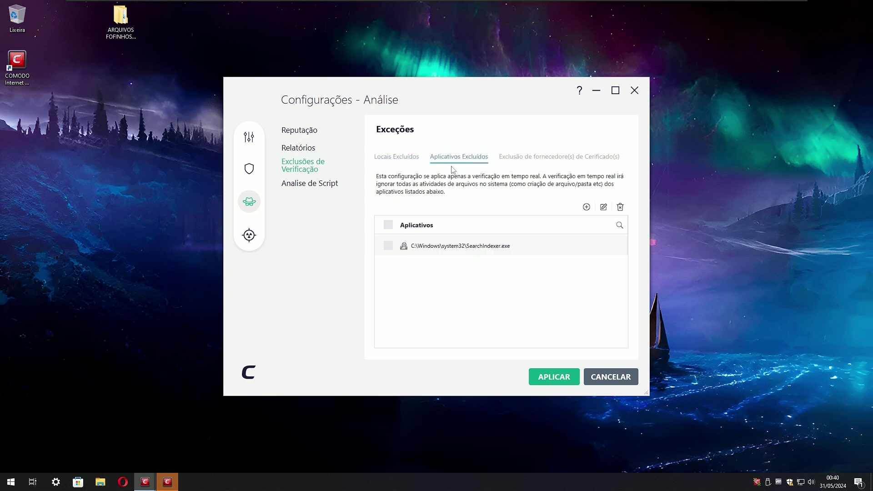
left_click(530, 159)
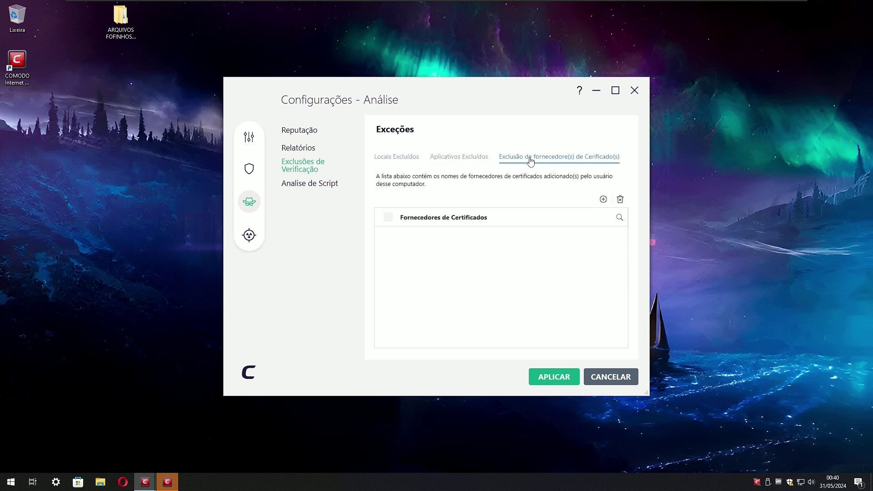
left_click(317, 183)
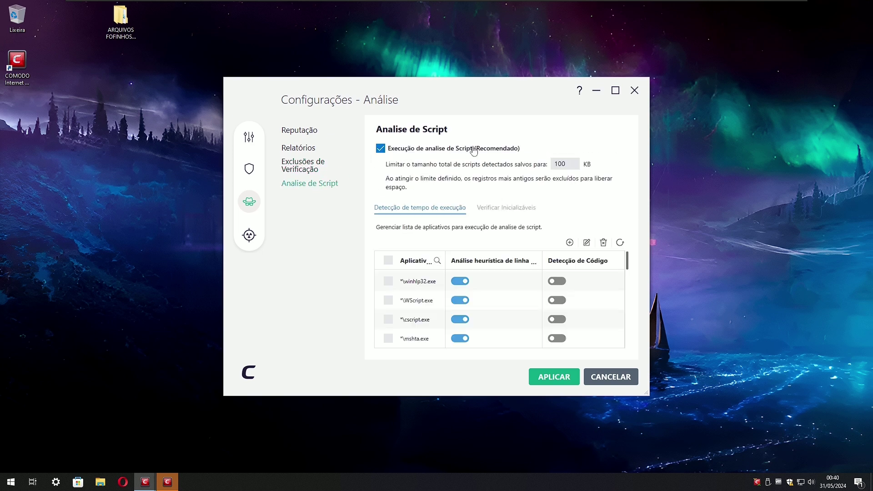
scroll(501, 305, "down", 3)
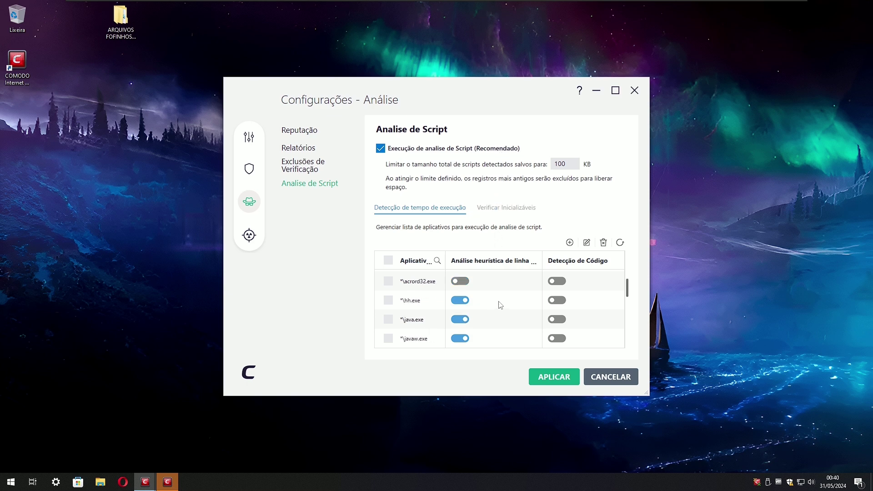
scroll(502, 303, "down", 5)
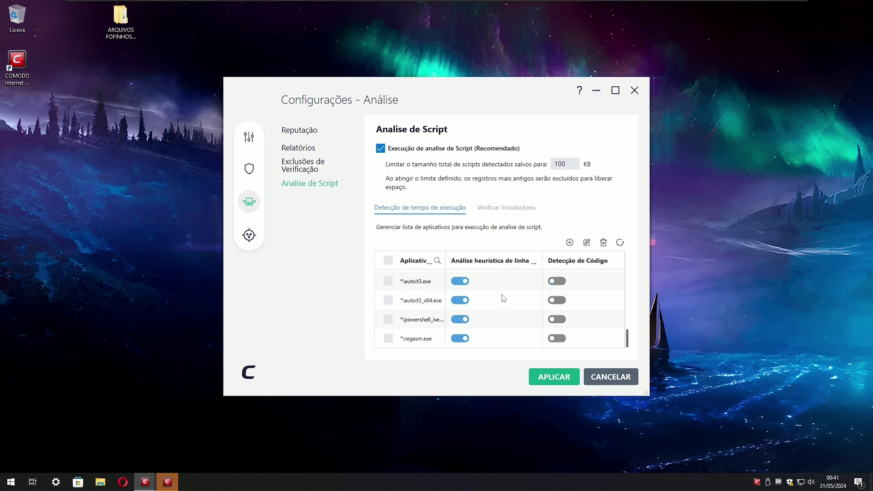
left_click(489, 210)
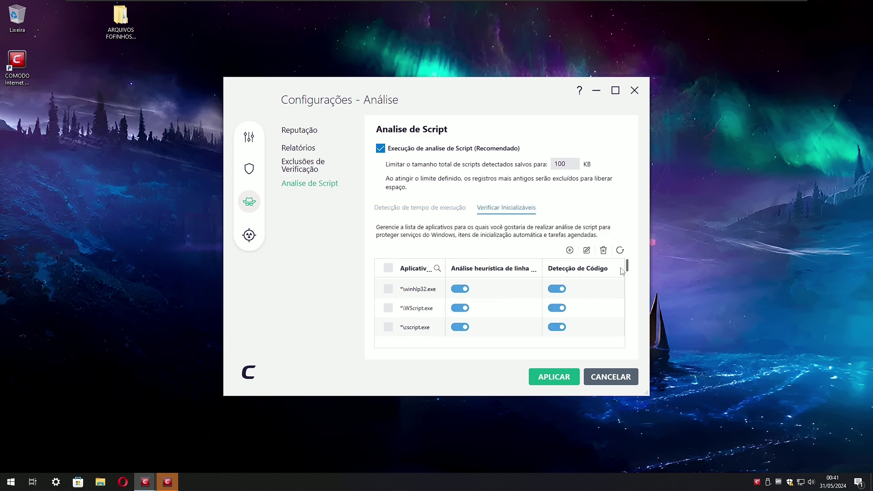
left_click_drag(627, 267, 622, 351)
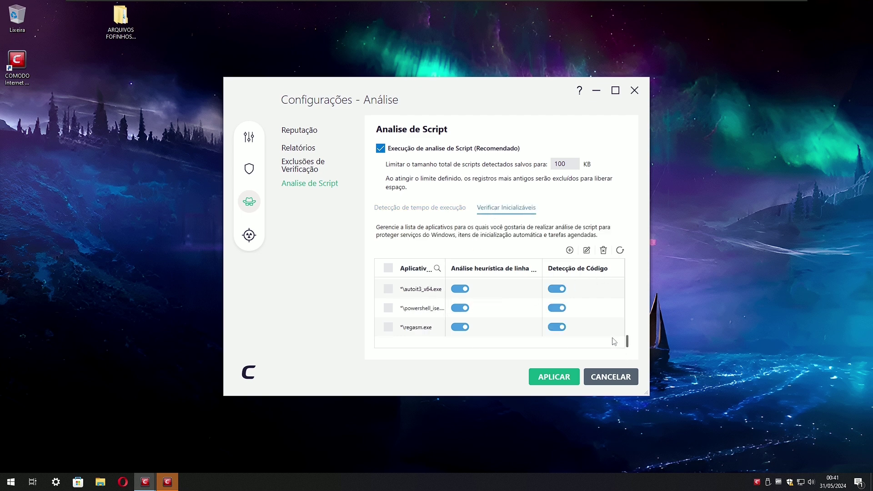
Review the VirusScope, device control and web filter settings in the advanced protection section.
left_click(250, 235)
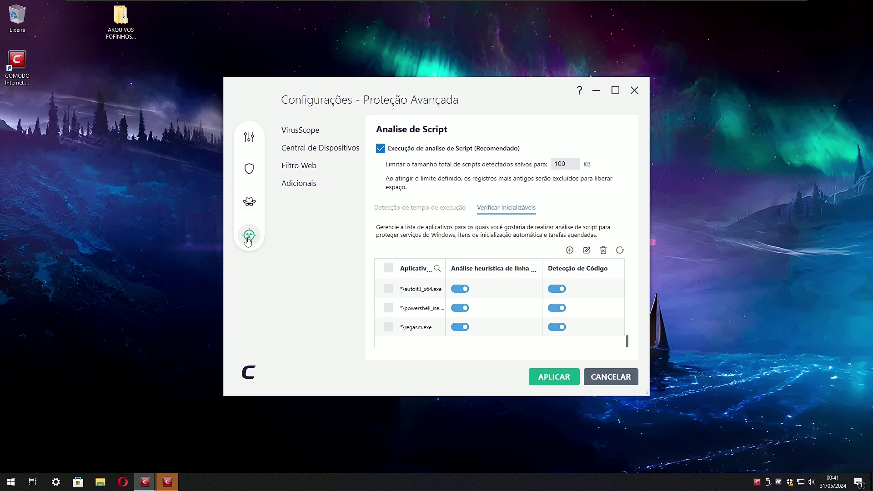
left_click(301, 134)
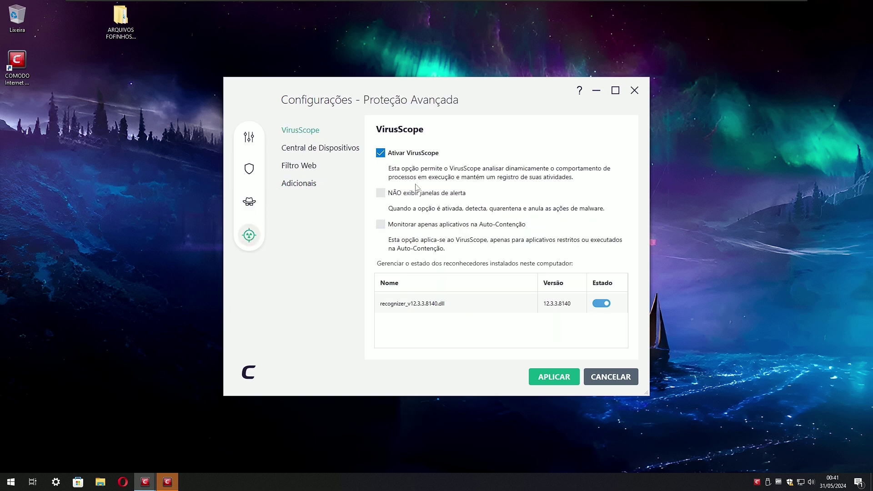
left_click(317, 151)
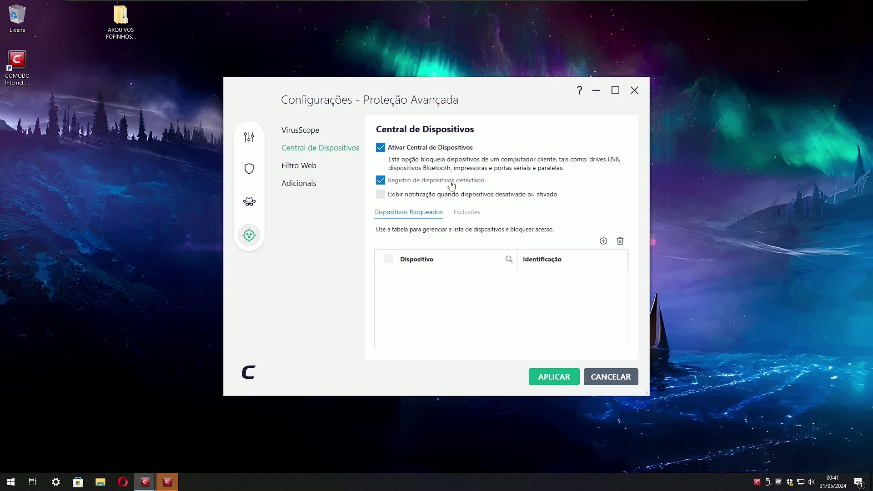
left_click(302, 169)
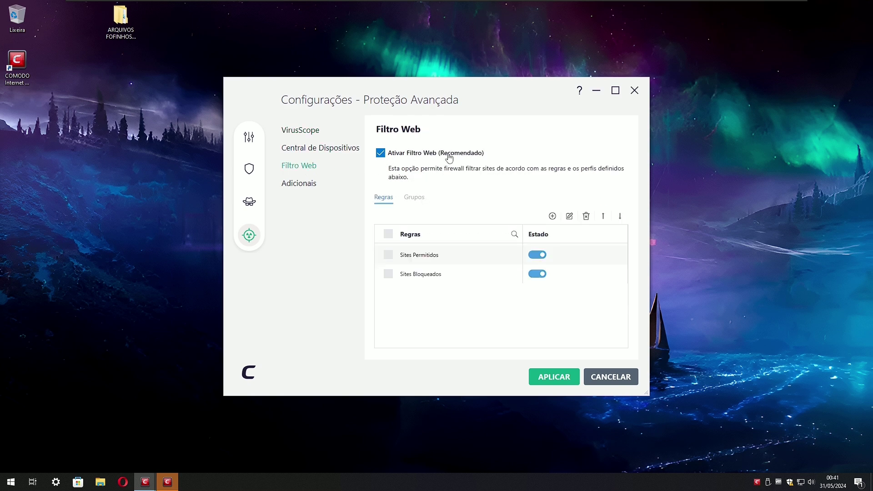
left_click(414, 197)
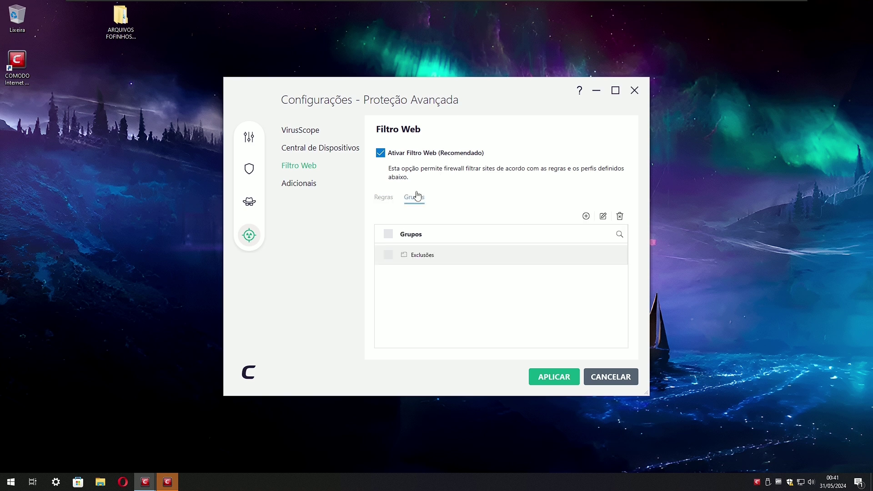
left_click(383, 197)
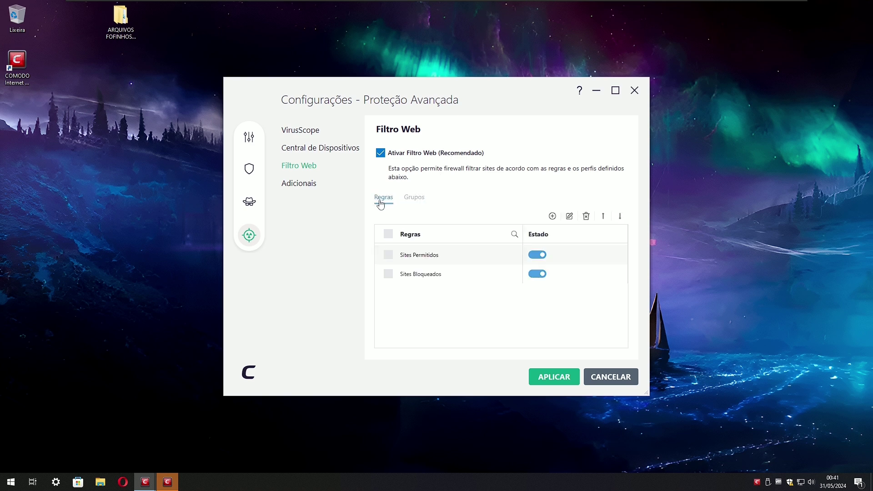
Disable the option that skips shellcode injection detection for listed applications in the additional advanced protection settings, and apply the configuration.
left_click(307, 186)
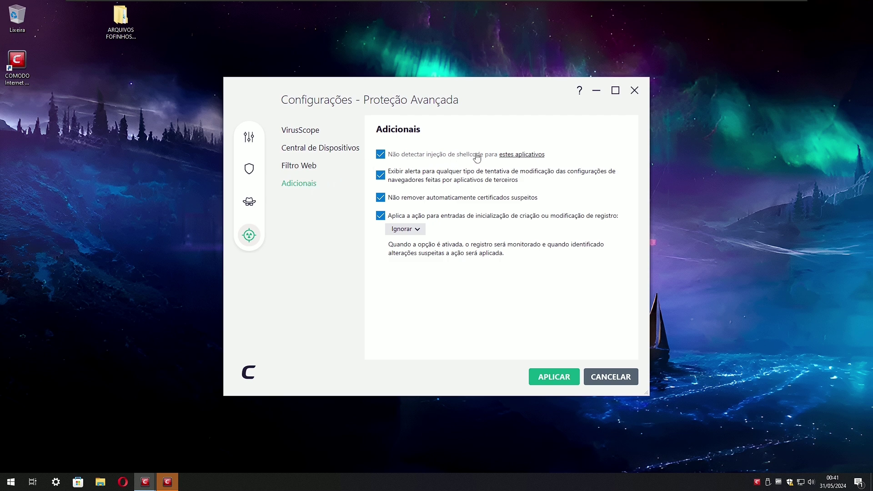
left_click(523, 156)
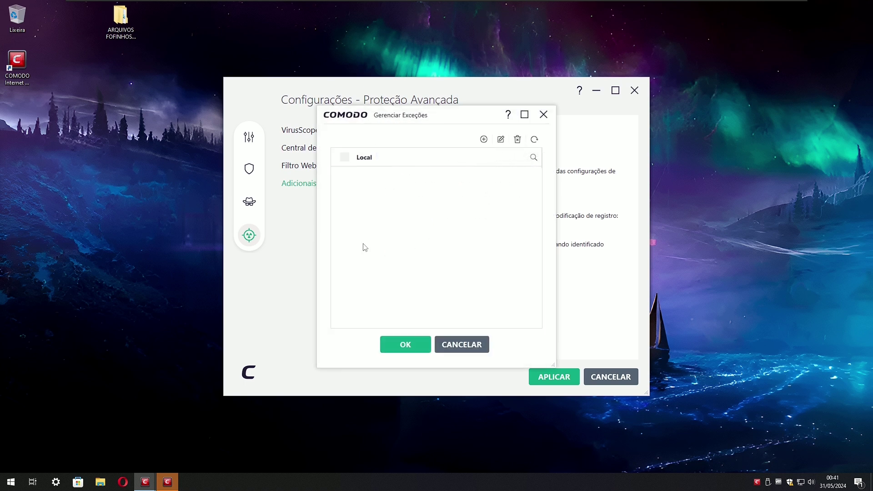
left_click(419, 341)
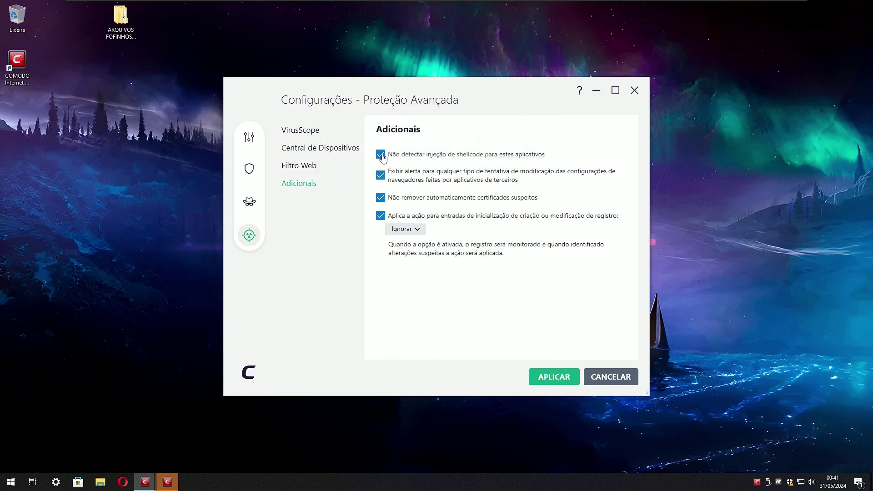
left_click(359, 133)
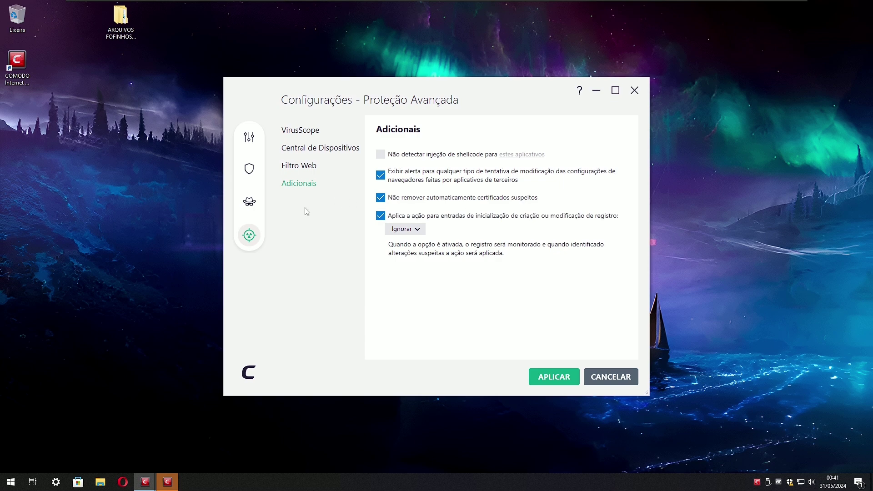
left_click(553, 377)
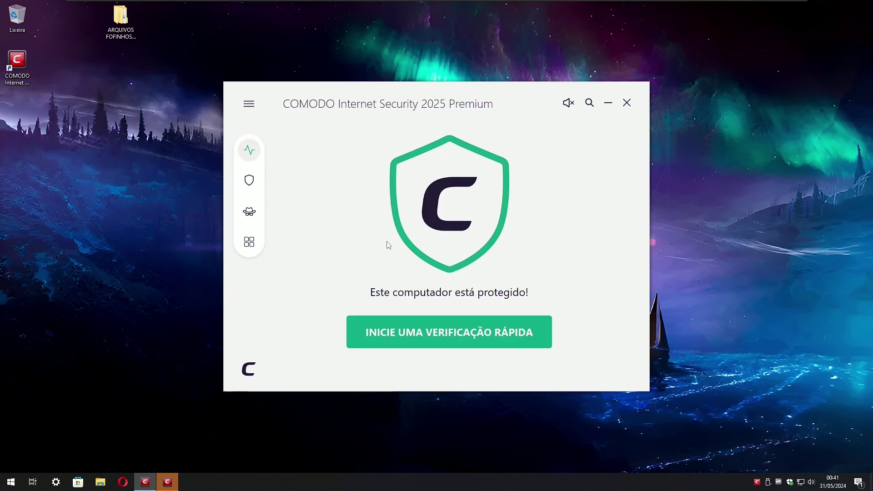
Check the main menu options and the on/off states of the protection modules.
left_click(251, 107)
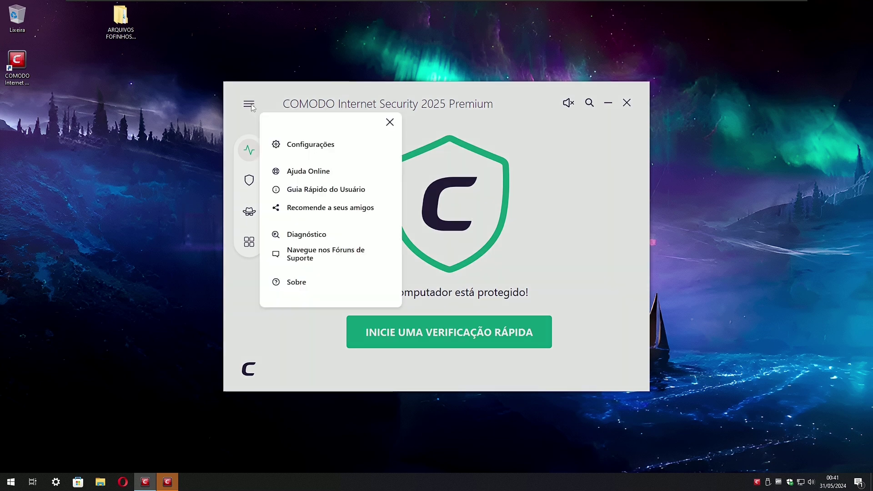
left_click(390, 122)
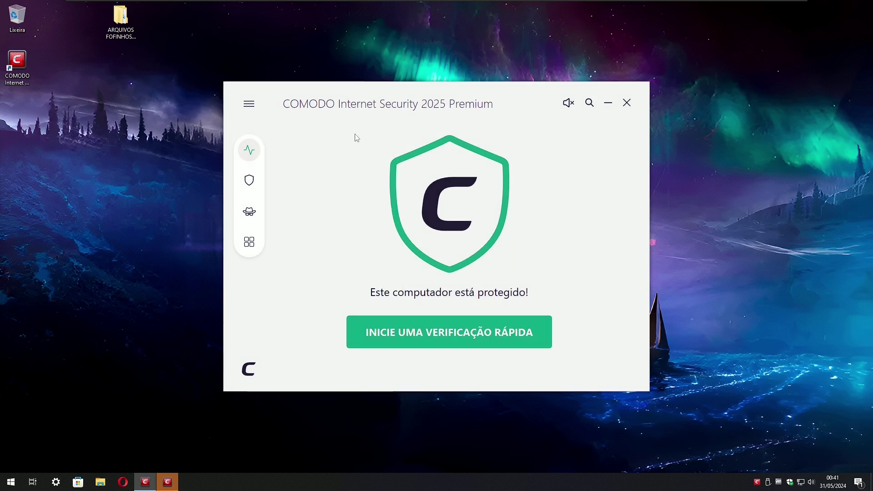
left_click(253, 376)
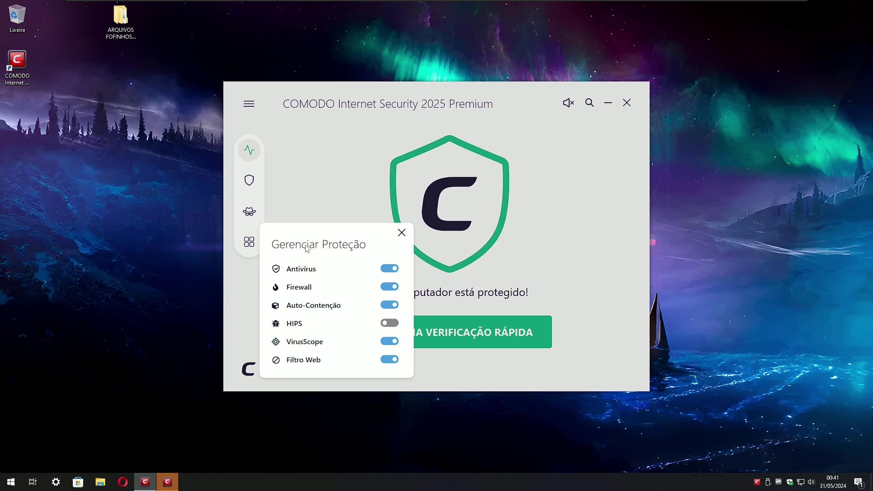
left_click(401, 233)
Run a reputation scan of commonly infected areas and memory.
left_click(253, 188)
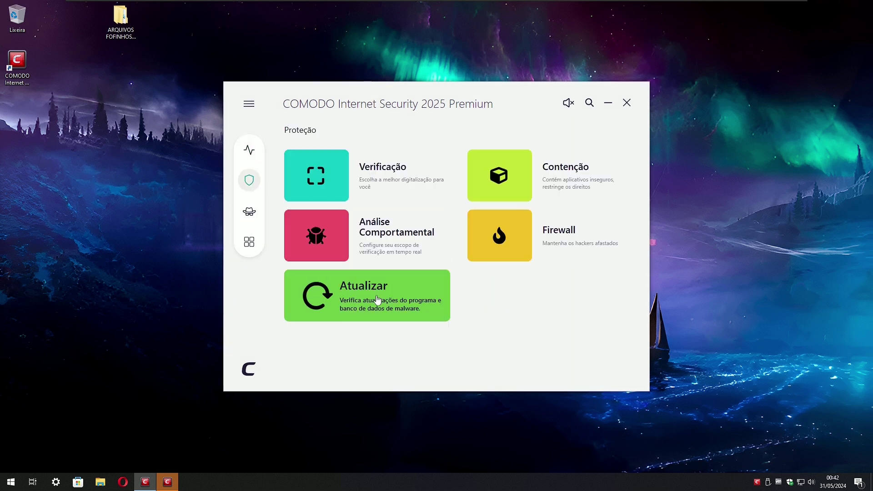
left_click(371, 175)
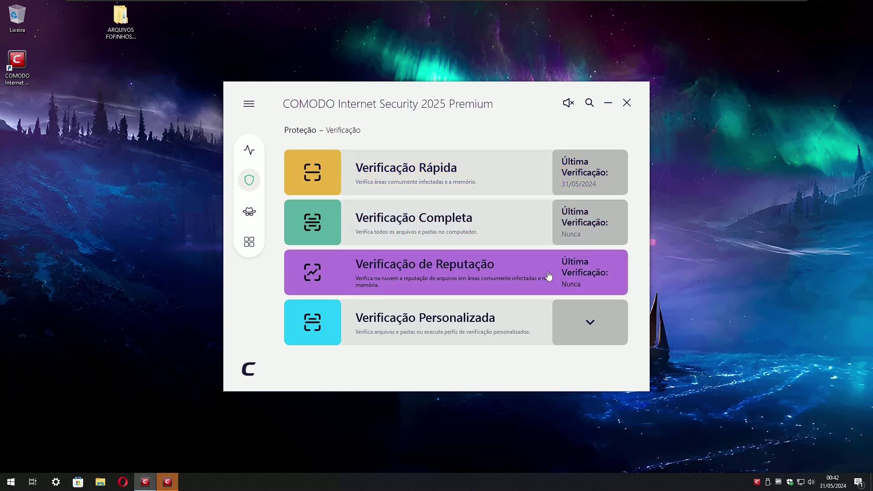
left_click(458, 267)
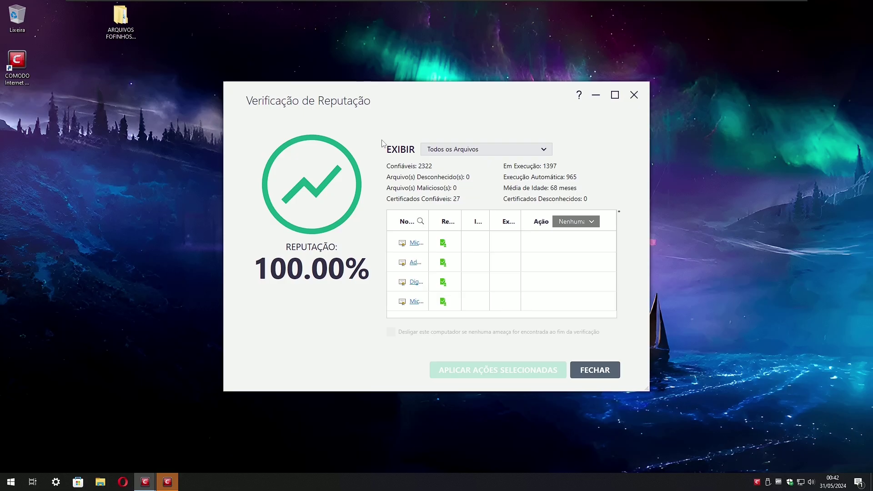
Filter the reputation scan results to malicious files, close them and return to the home screen.
left_click(453, 117)
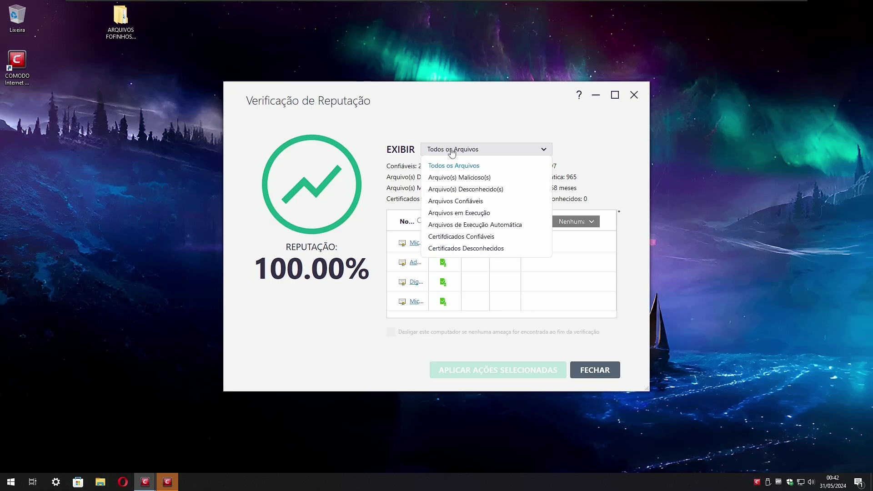
left_click(470, 176)
left_click(595, 370)
left_click(249, 151)
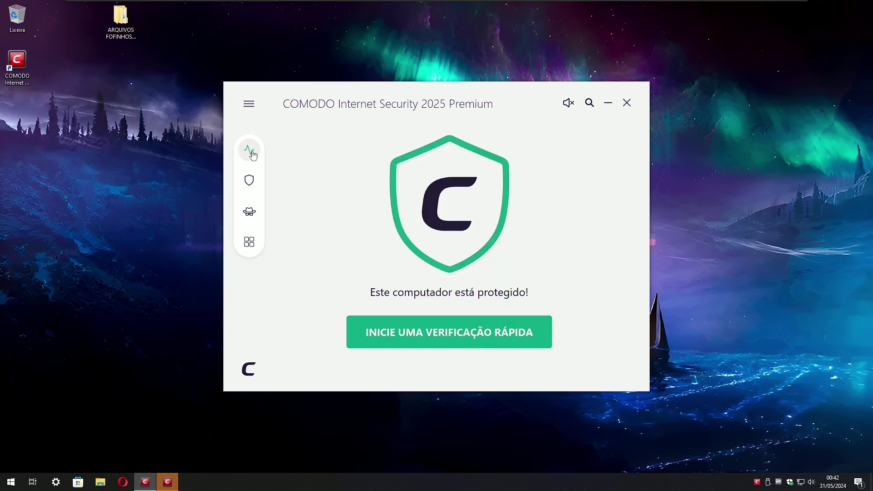
Inspect the file submission window and the security task manager among the analysis tools.
left_click(249, 212)
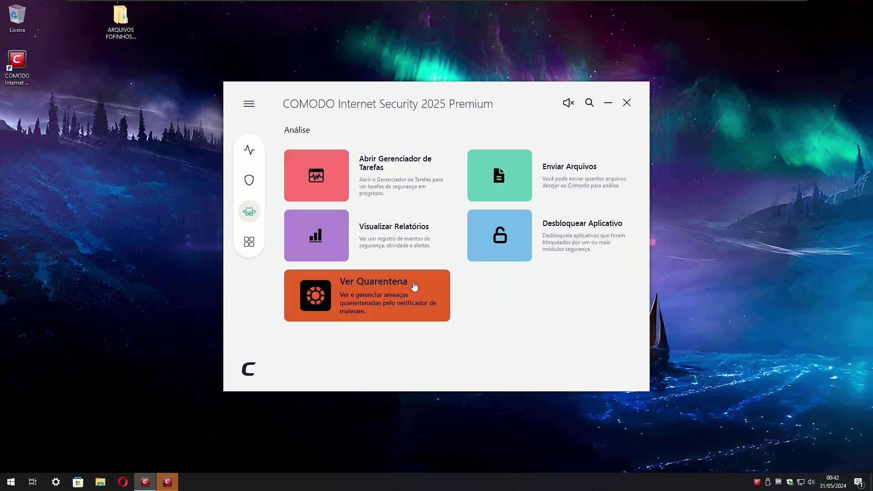
left_click(542, 169)
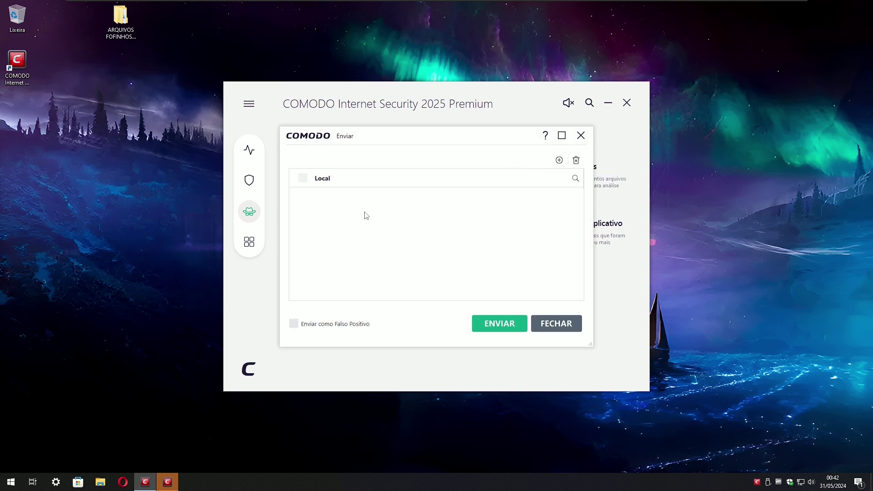
left_click(562, 323)
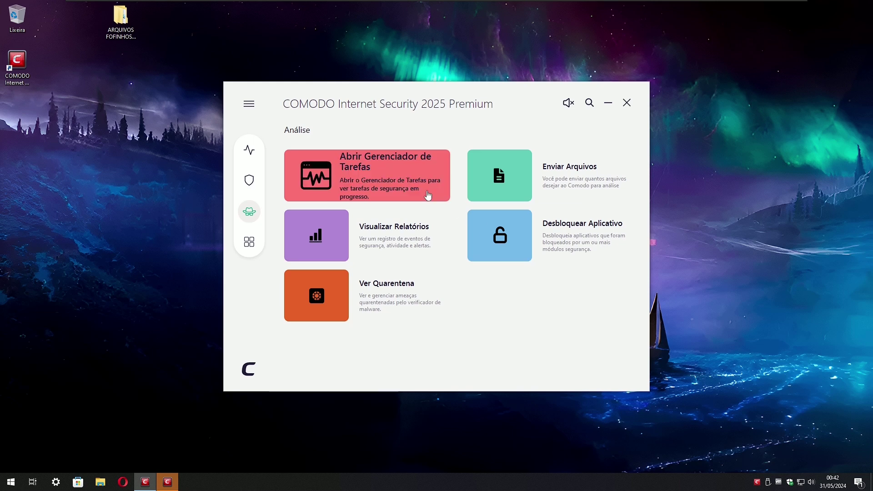
left_click(382, 162)
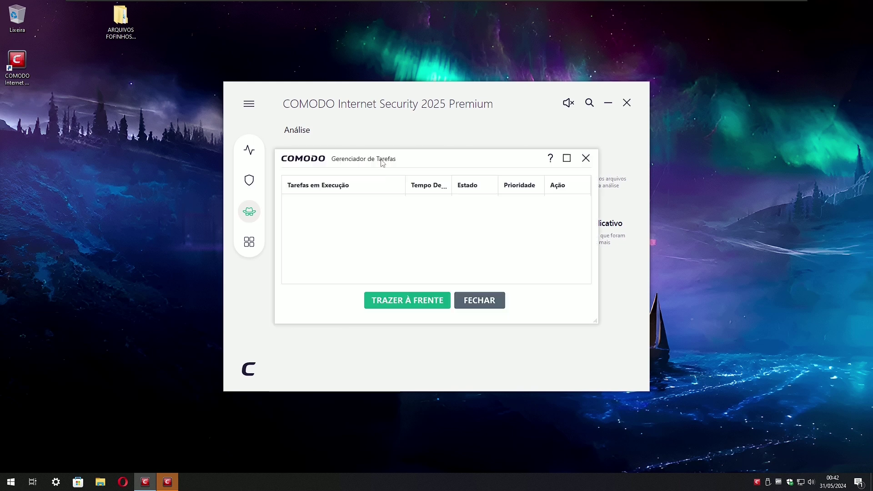
left_click(407, 301)
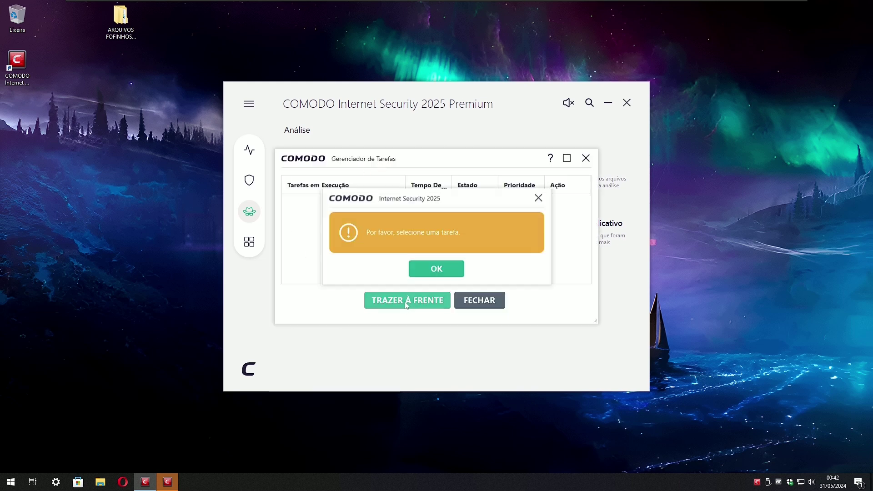
left_click(435, 270)
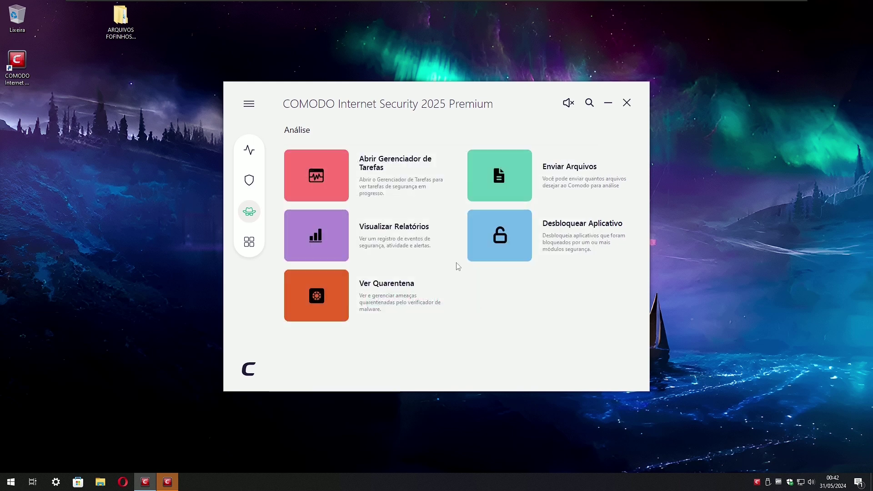
Review the security events overview and the available report categories, and close the reports window.
left_click(408, 227)
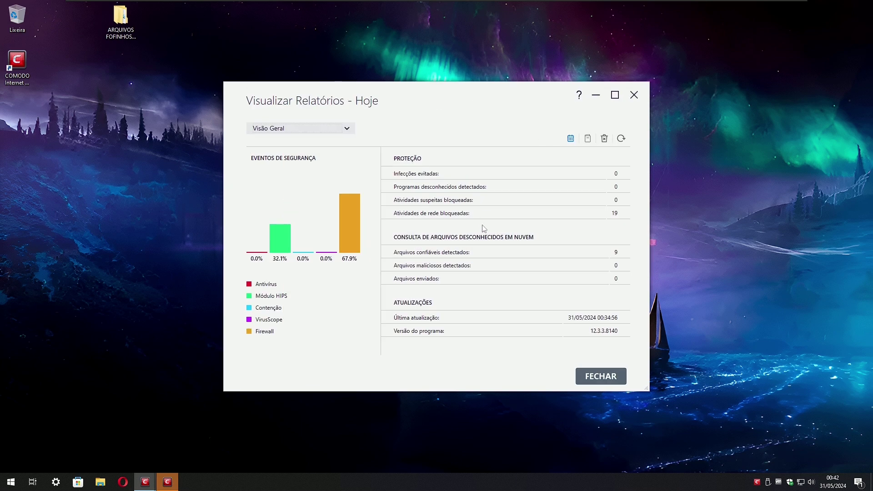
left_click(347, 130)
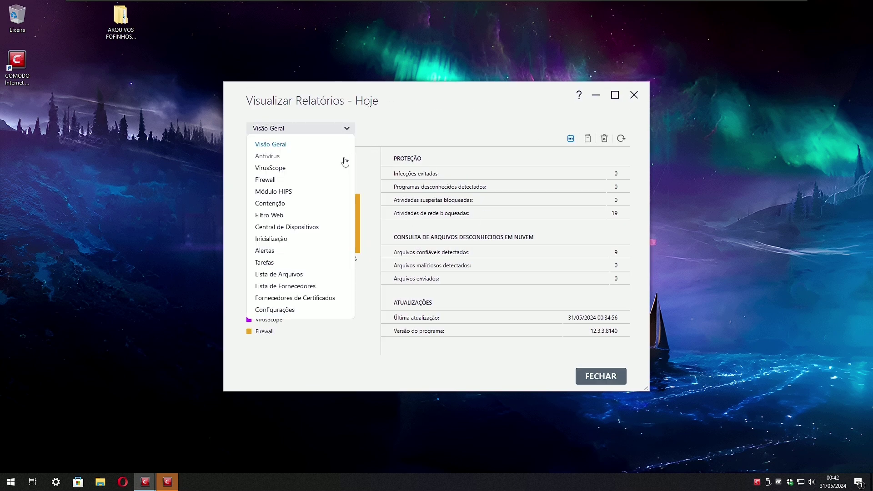
left_click(337, 130)
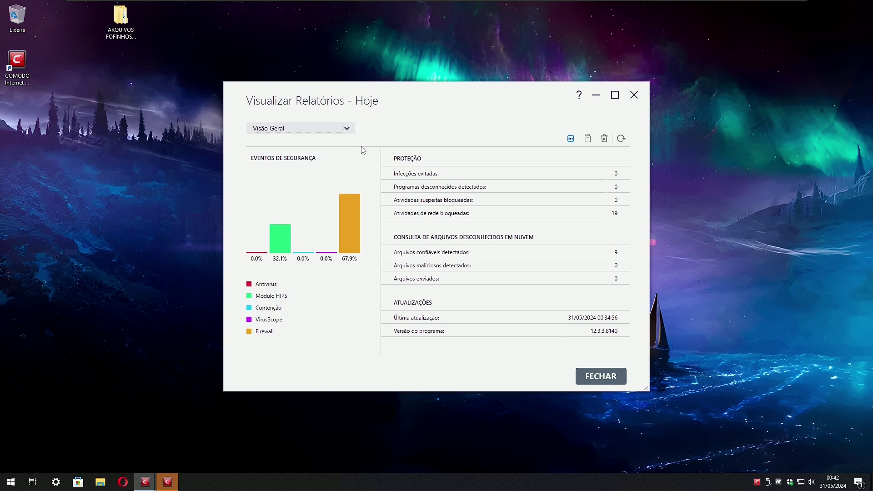
left_click(596, 375)
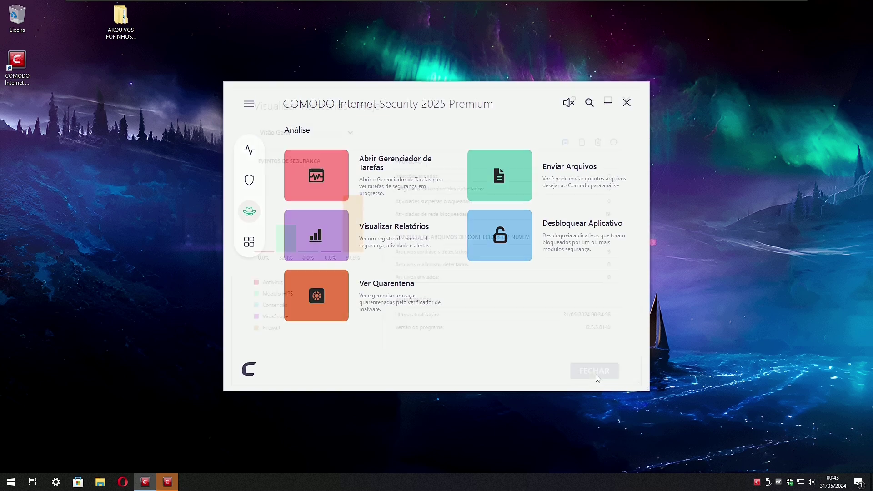
Install the COMODO KillSwitch package from the tools section, accepting its licence agreement.
left_click(249, 244)
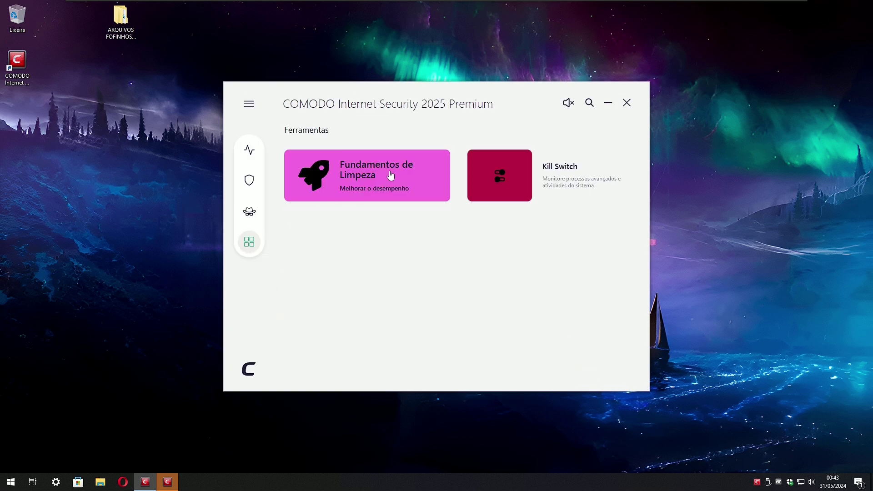
left_click(548, 171)
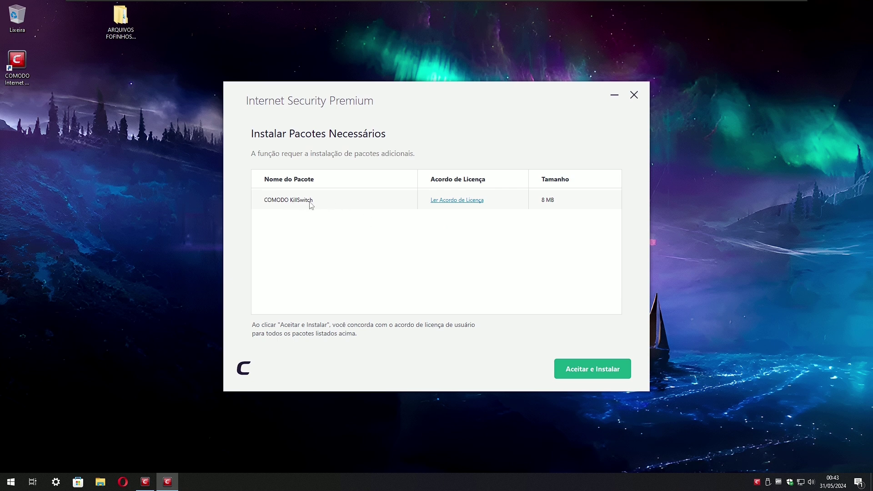
left_click(587, 374)
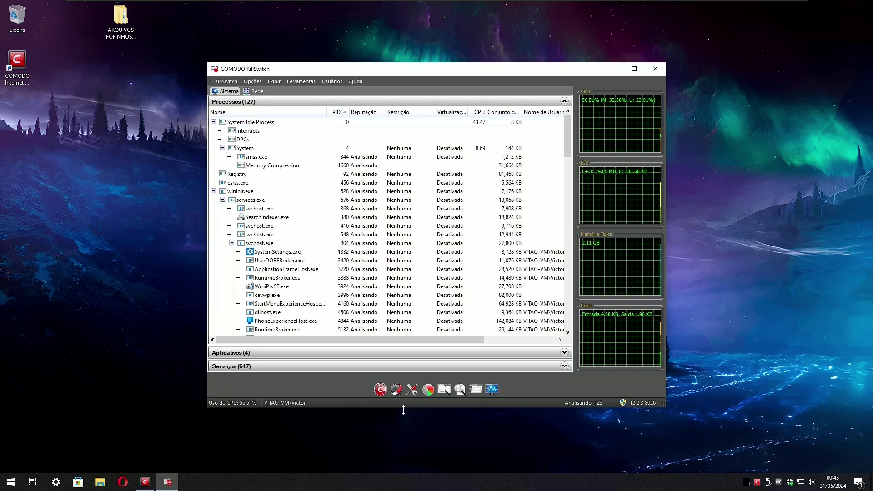
Check the Start menu's program list for installed COMODO entries and close it.
left_click(146, 479)
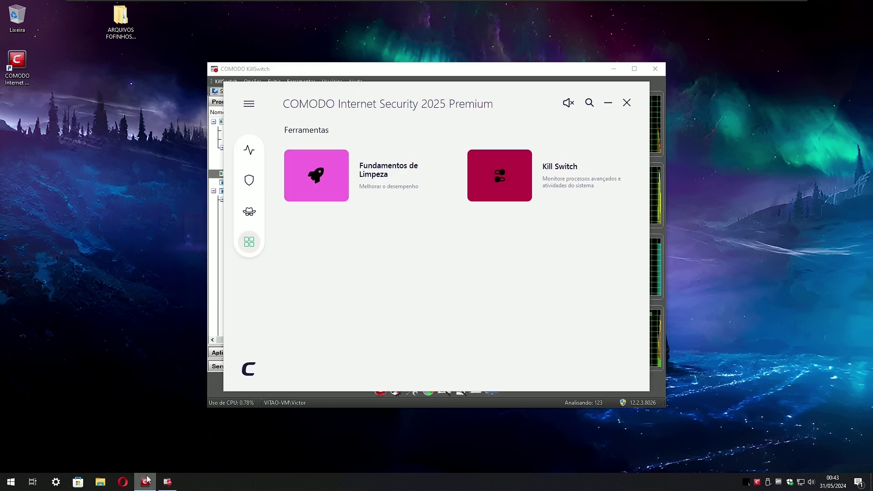
left_click(14, 475)
left_click(78, 309)
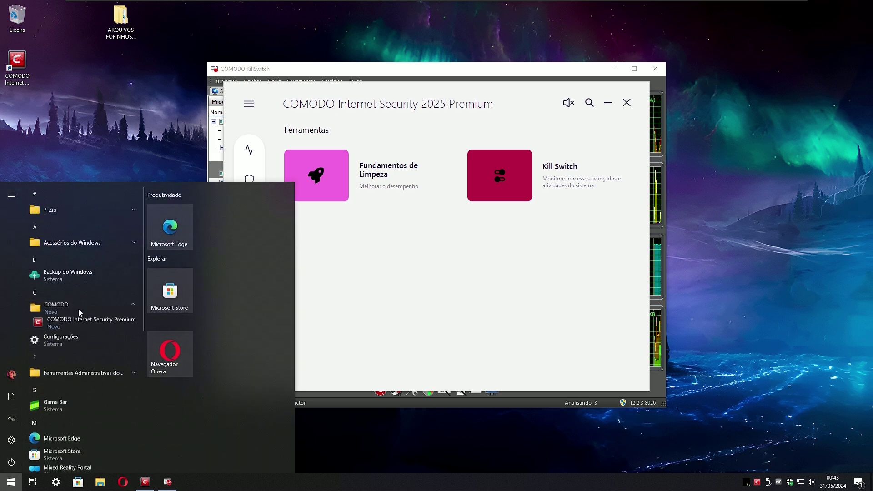
scroll(70, 397, "down", 3)
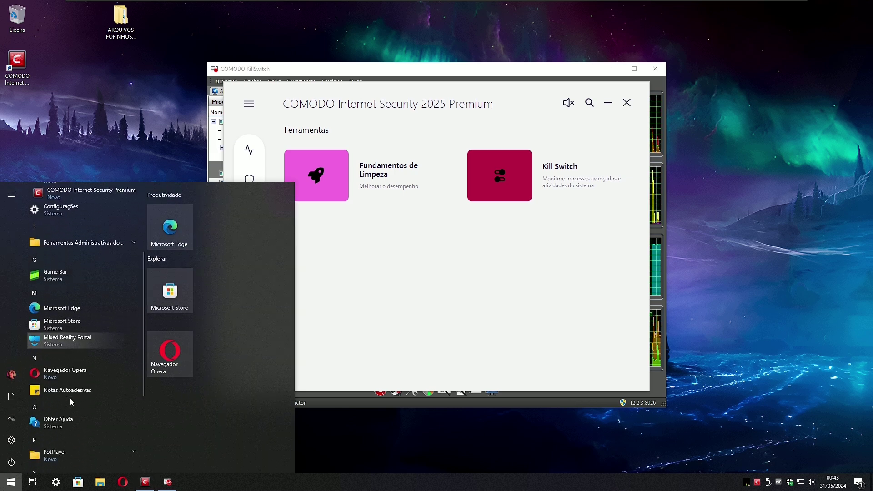
scroll(70, 398, "down", 3)
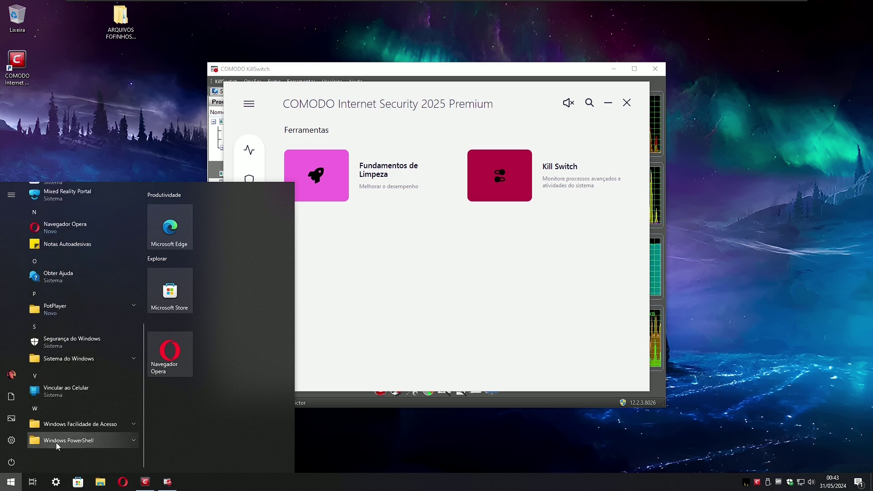
left_click(359, 439)
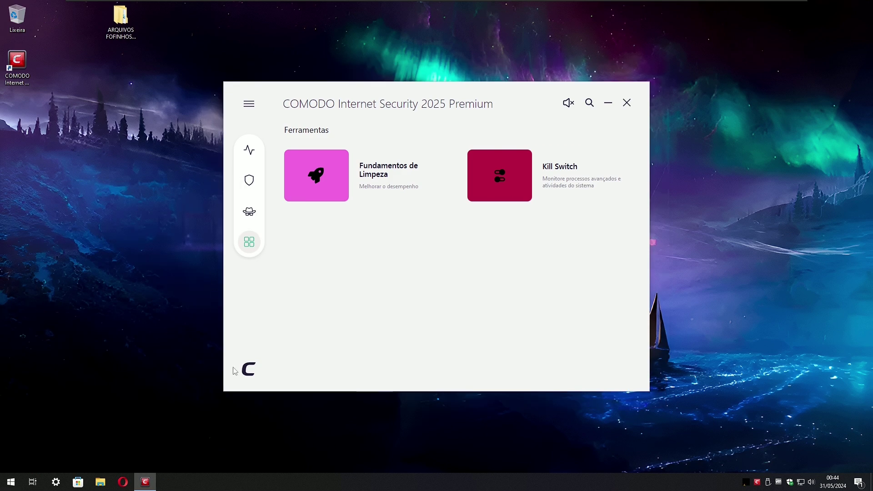
Leaf through the security suite's main sections and inspect the Cleaning Essentials scan options before exiting that tool.
left_click(250, 150)
left_click(249, 181)
left_click(249, 211)
left_click(251, 241)
left_click(399, 170)
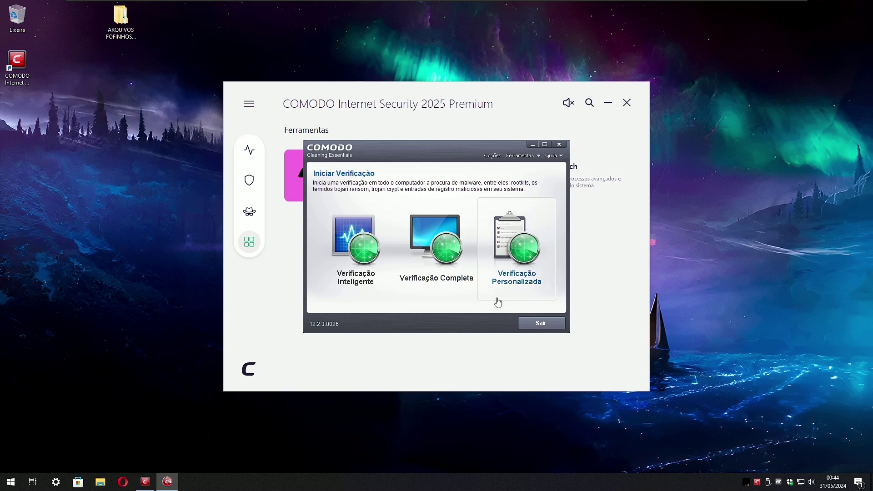
left_click(541, 324)
Check the product's version information and the malware database import dialog, cancel the import and return to the home screen.
left_click(249, 180)
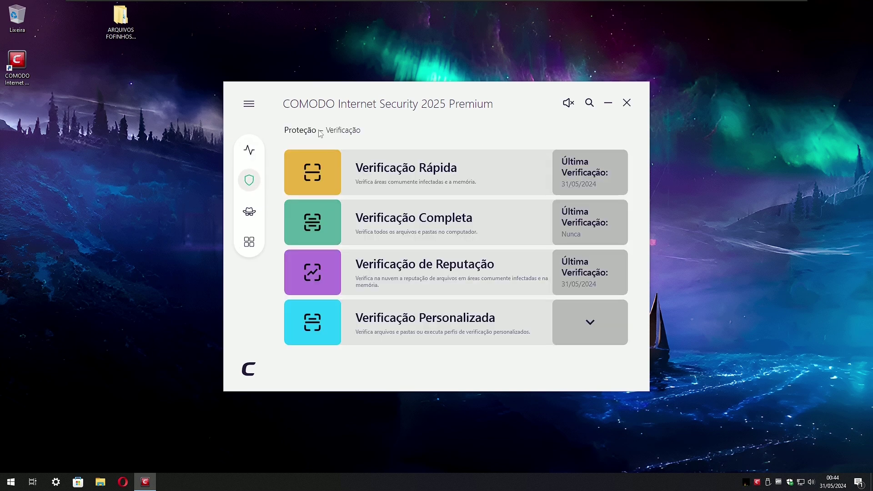
left_click(249, 104)
left_click(588, 323)
left_click(249, 212)
left_click(249, 104)
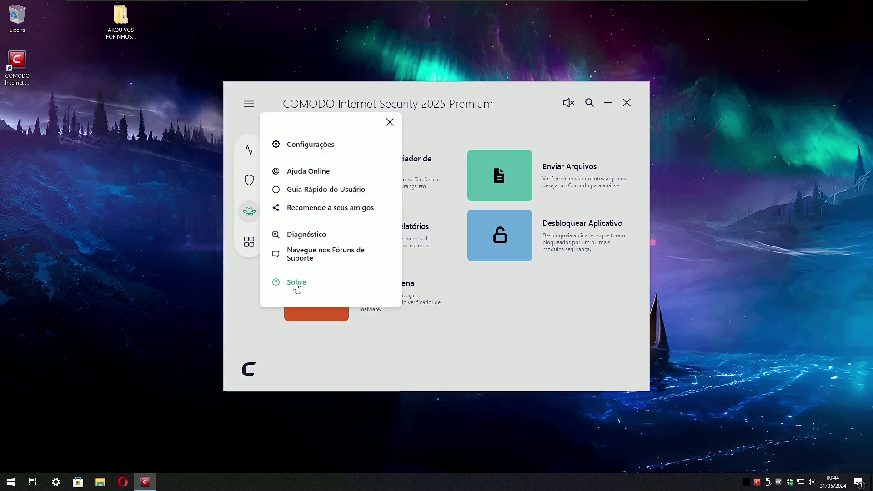
left_click(296, 282)
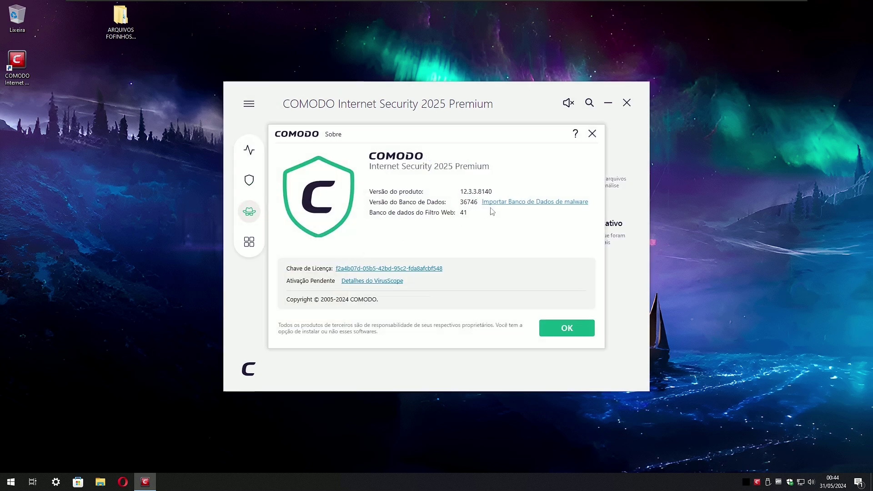
left_click(520, 202)
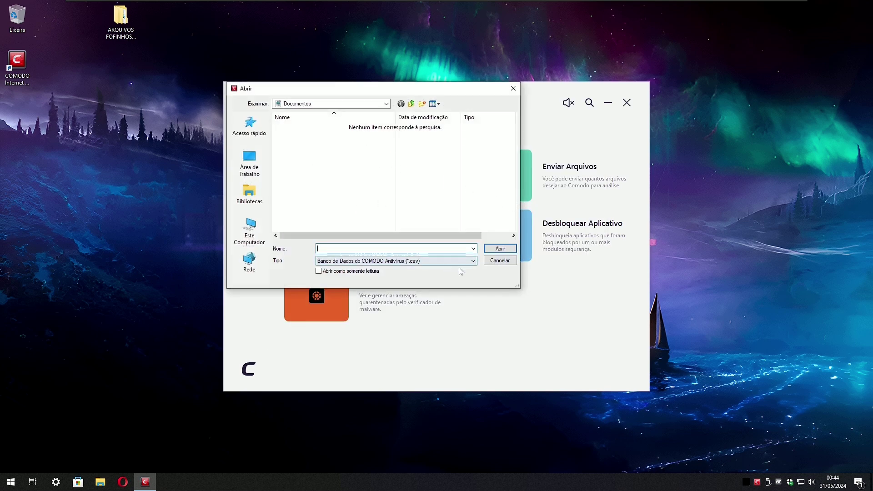
left_click(499, 261)
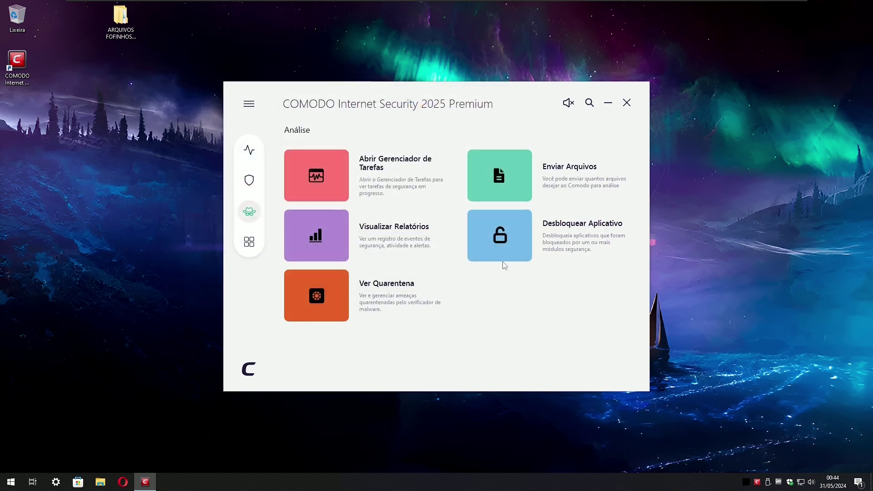
left_click(250, 155)
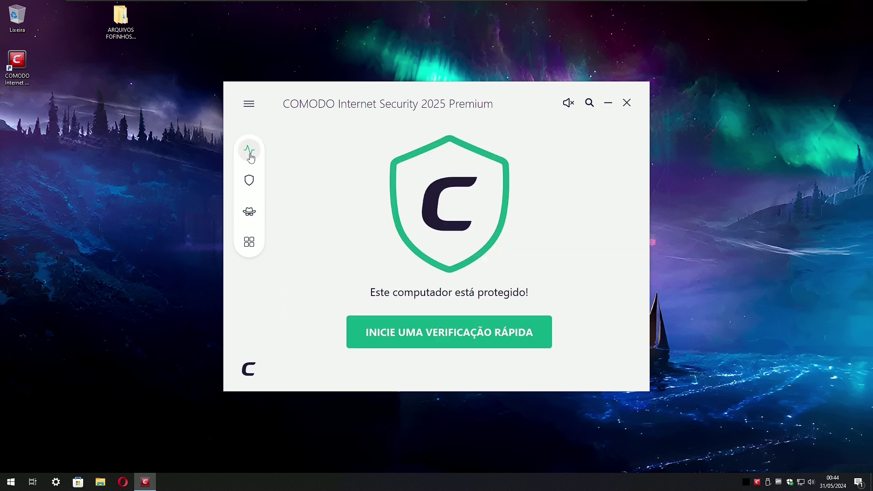
Check the protection module submenus, such as VirusScope and Antivírus, from the security suite's notification area entry.
right_click(758, 483)
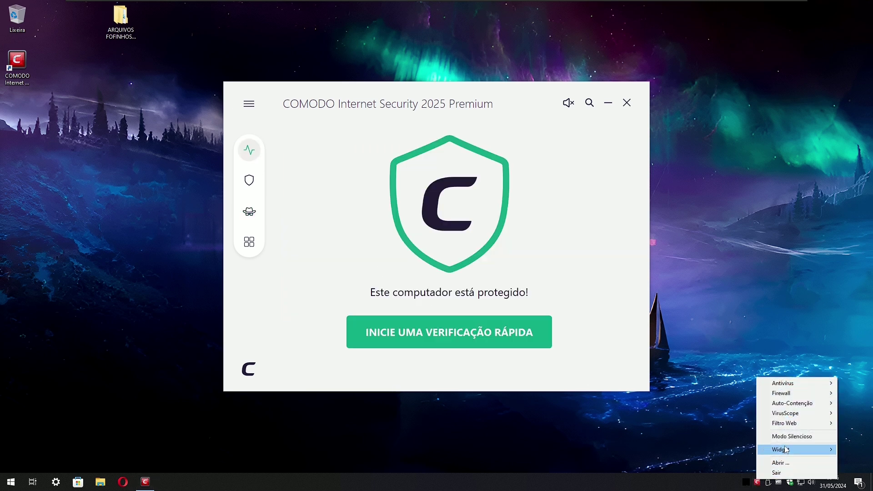
mouse_move(786, 449)
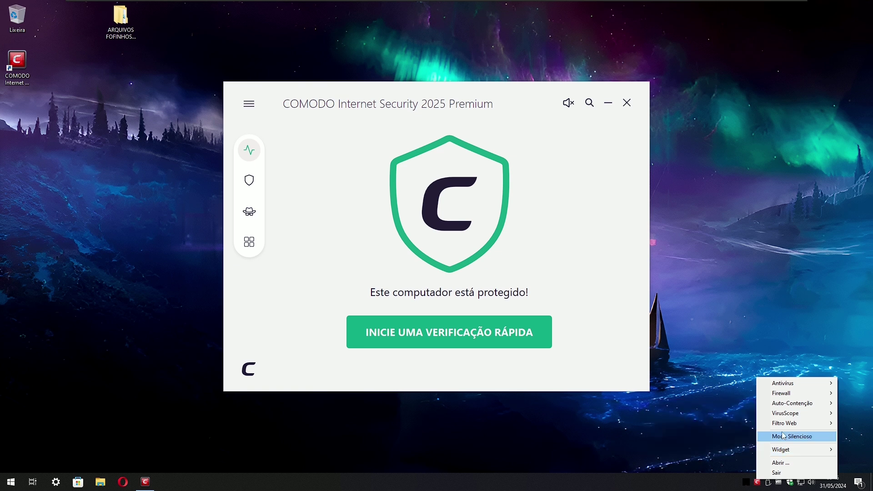
mouse_move(786, 416)
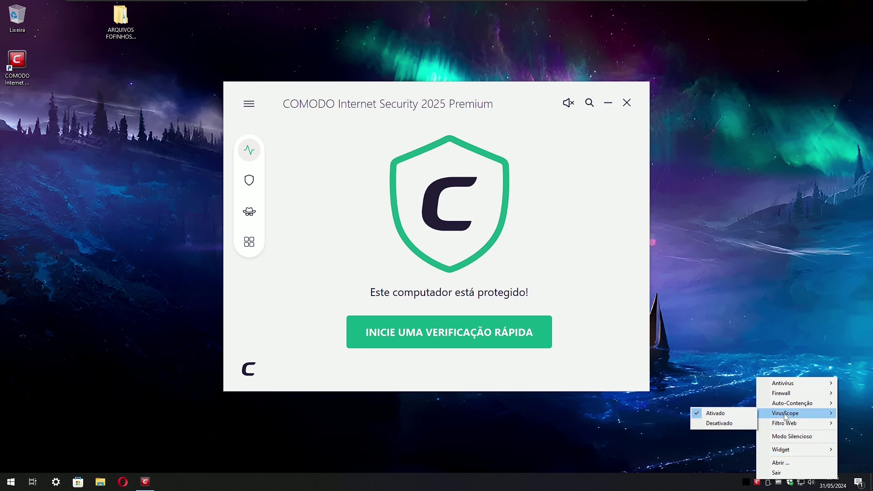
mouse_move(786, 397)
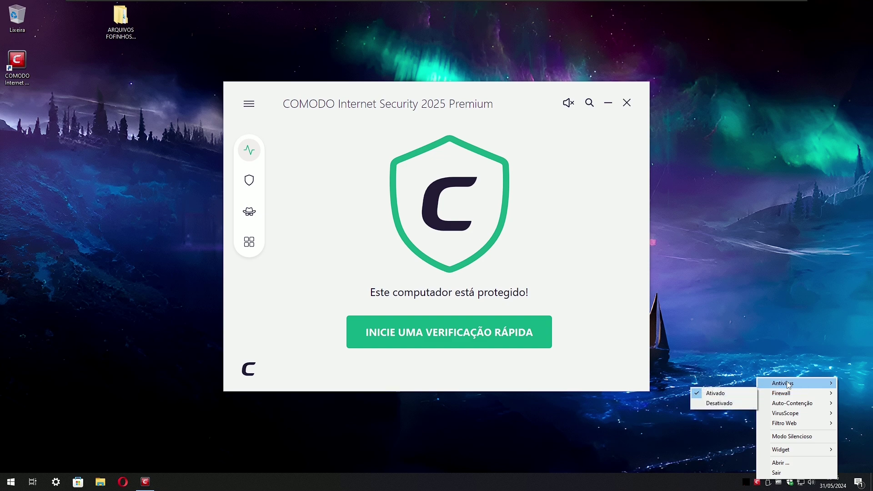
left_click(566, 314)
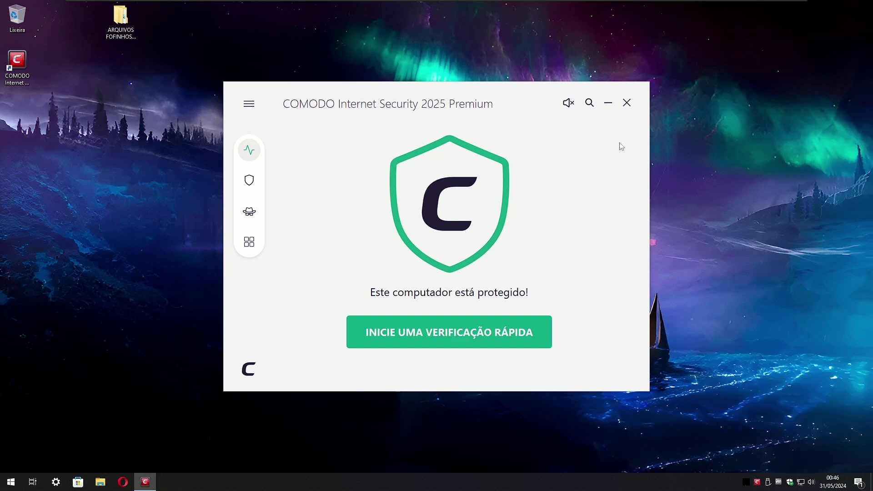
Close the security suite window and open the desktop folder ARQUIVOS FOFINHOS E CONFIAVEIS, docked to the left half of the screen.
left_click(627, 104)
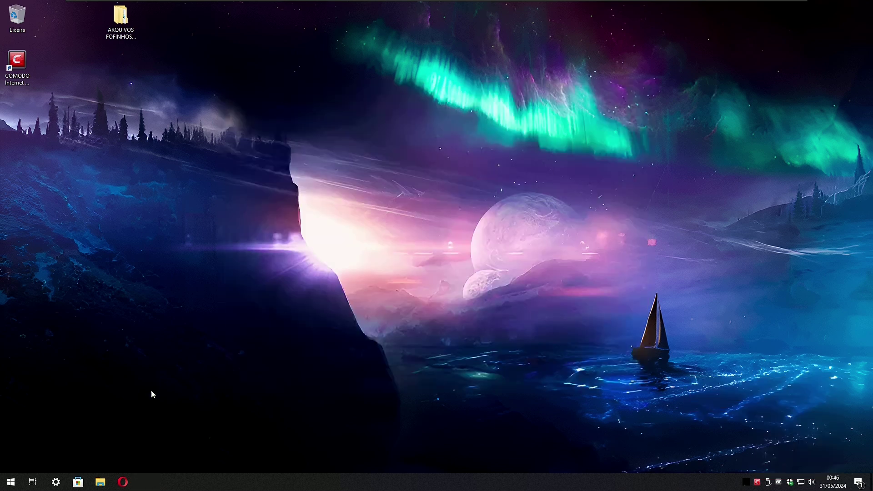
left_click(126, 25)
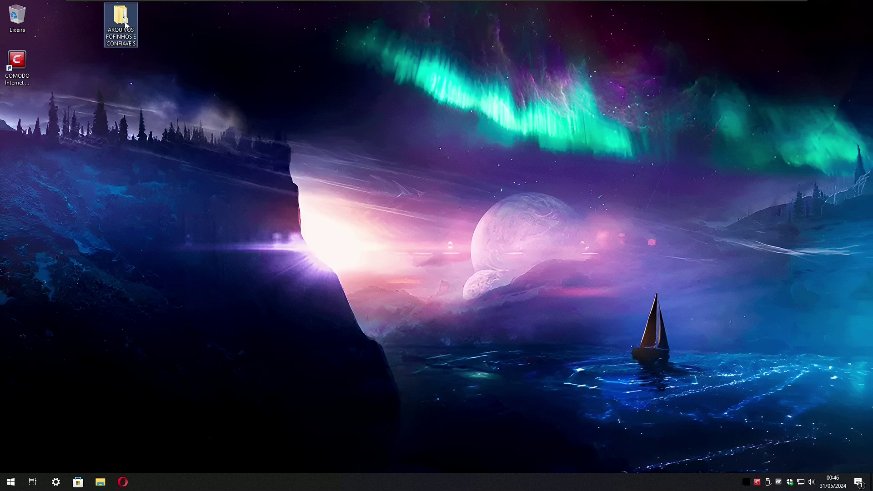
double_click(127, 25)
key("super+Left")
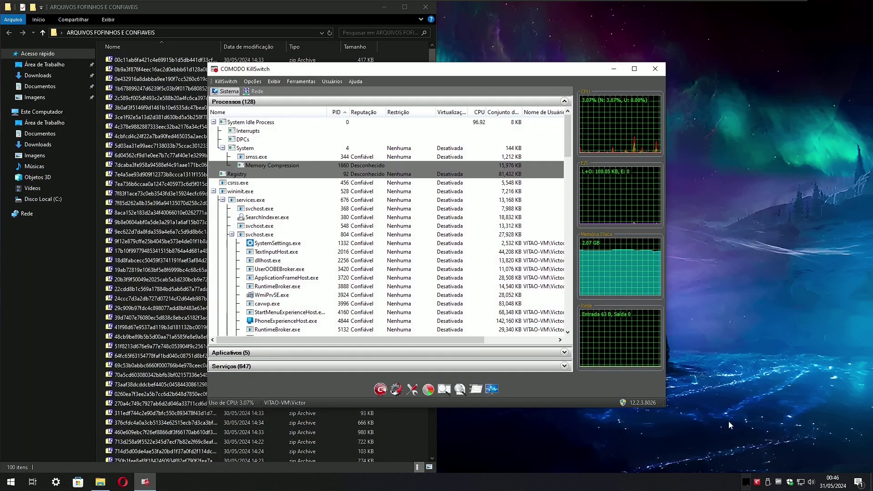
Dock KillSwitch beside a slightly widened folder window and hide the trusted processes from its process list.
key("super+Right")
left_click_drag(437, 222, 482, 222)
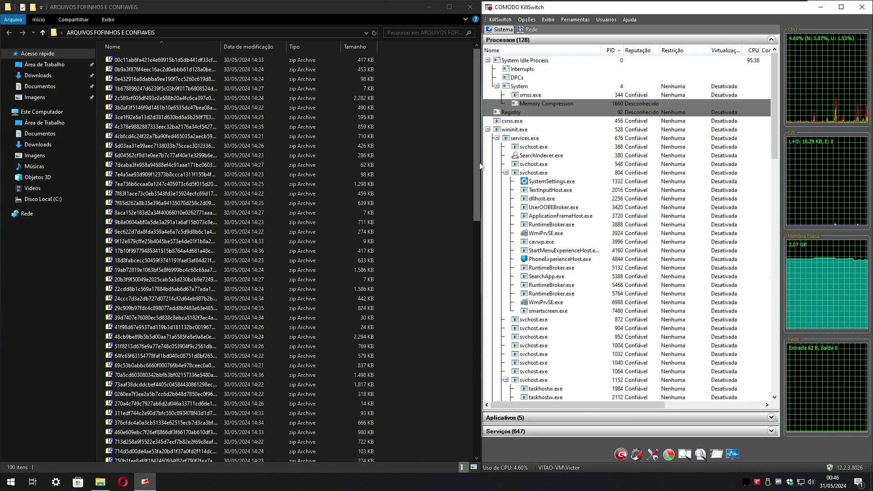
left_click(548, 19)
left_click(563, 41)
Widen the folder's name column and sort the archives by modification date, newest first.
left_click_drag(221, 47, 308, 44)
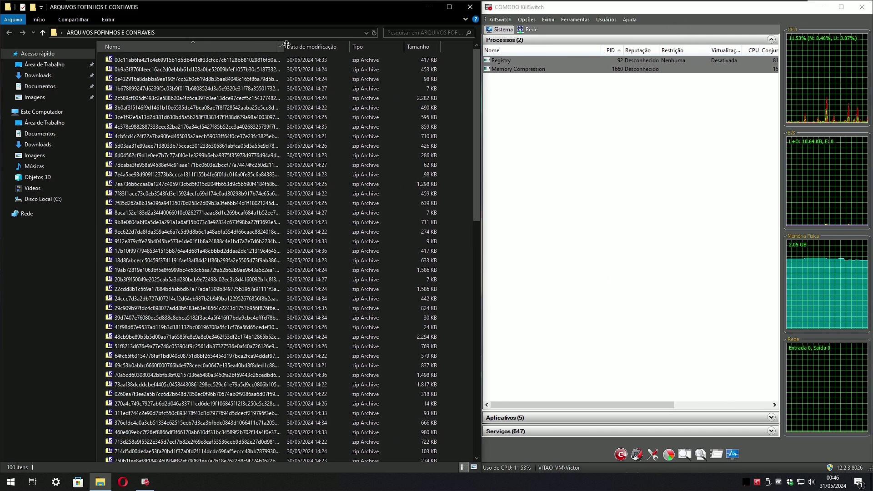
left_click(319, 46)
Extract all the zip archives into individually named folders with 7-Zip, entering the archive password.
left_click(223, 100)
key("ctrl+a")
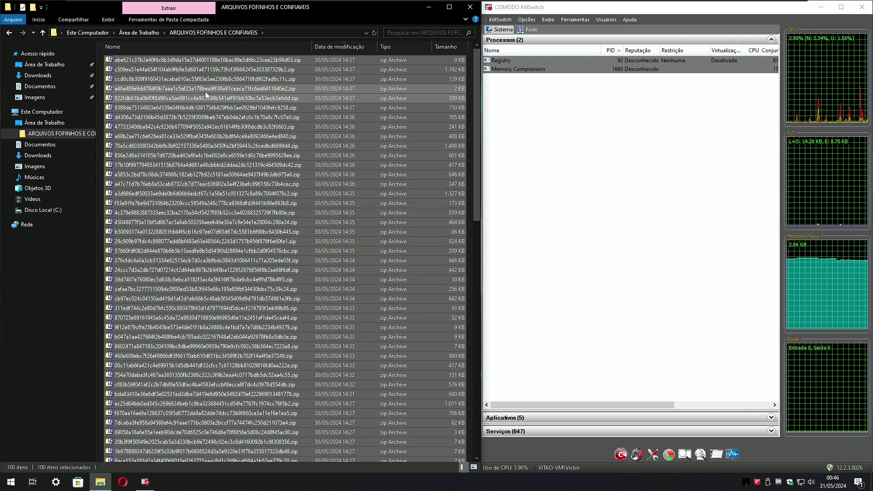
right_click(206, 92)
mouse_move(226, 98)
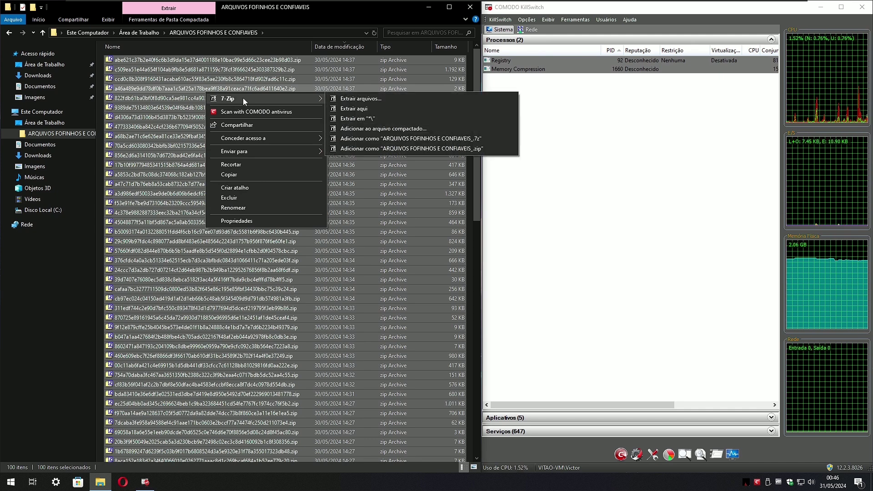
left_click(358, 119)
type("infected")
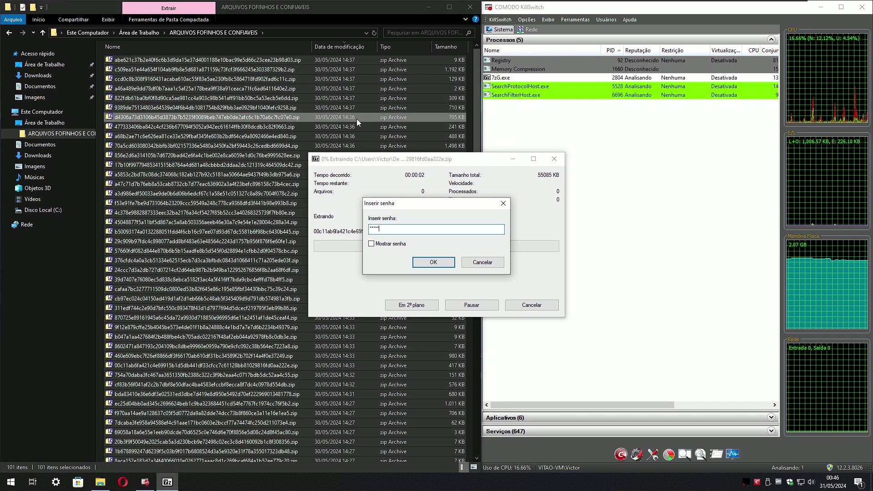
key("Return")
Permanently delete all the zip archives from the folder, keeping only the extracted sample folders.
scroll(356, 118, "down", 20)
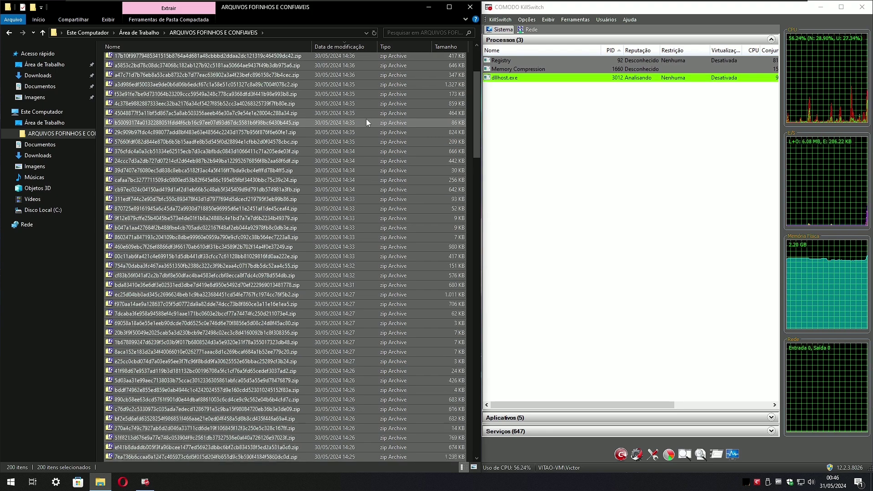
scroll(366, 119, "down", 3)
left_click(121, 265)
scroll(193, 169, "up", 20)
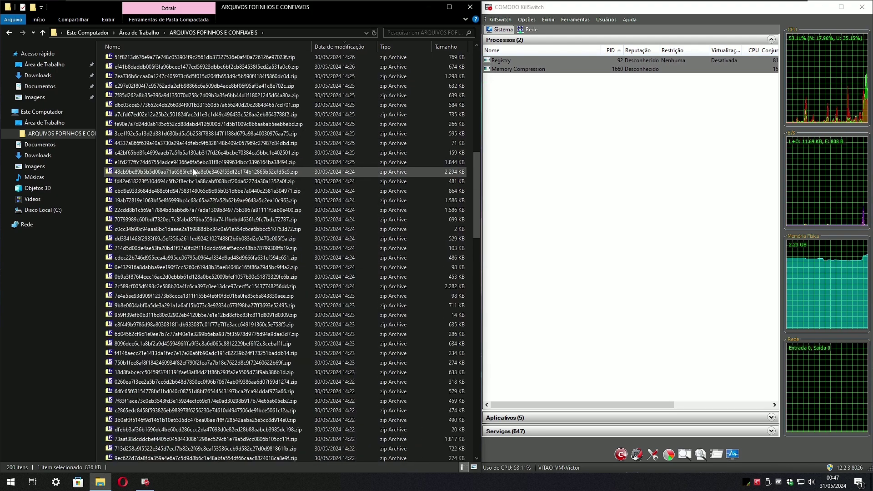
left_click(176, 62, "shift")
key("shift+Delete")
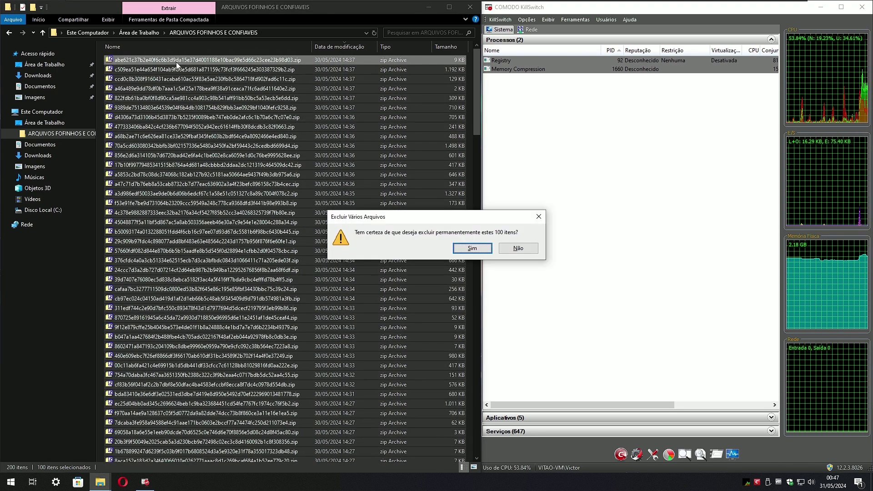
key("Return")
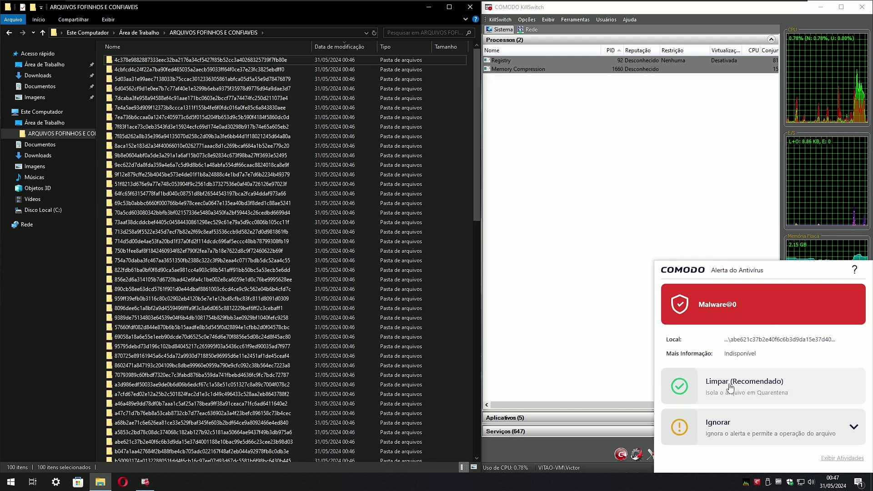
Scan all the extracted sample folders with COMODO antivirus and choose Limpar for the malware alerts.
left_click(770, 386)
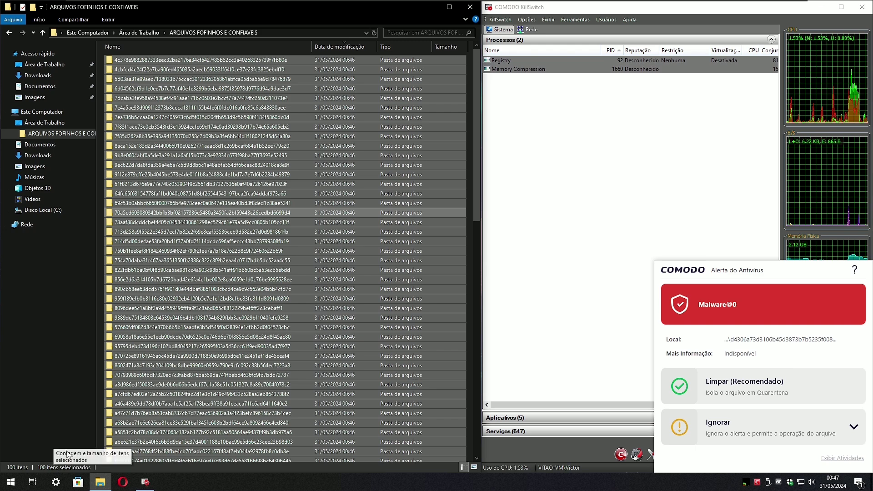
right_click(198, 133)
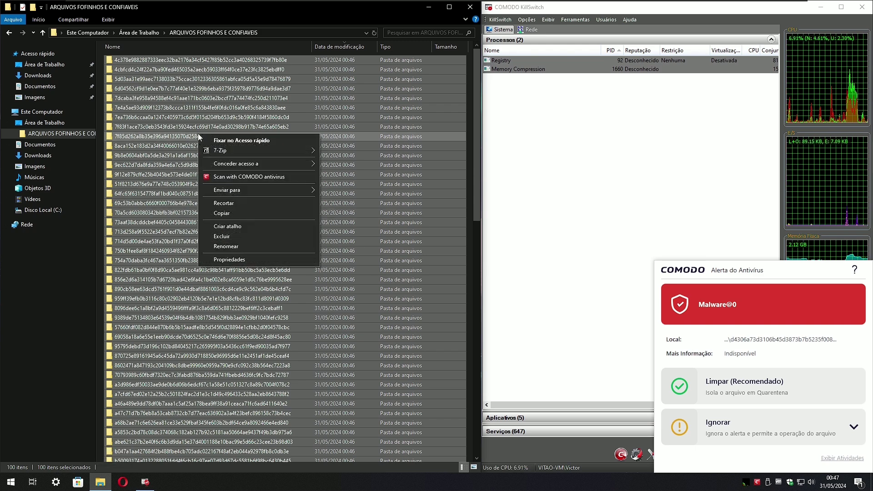
left_click(248, 176)
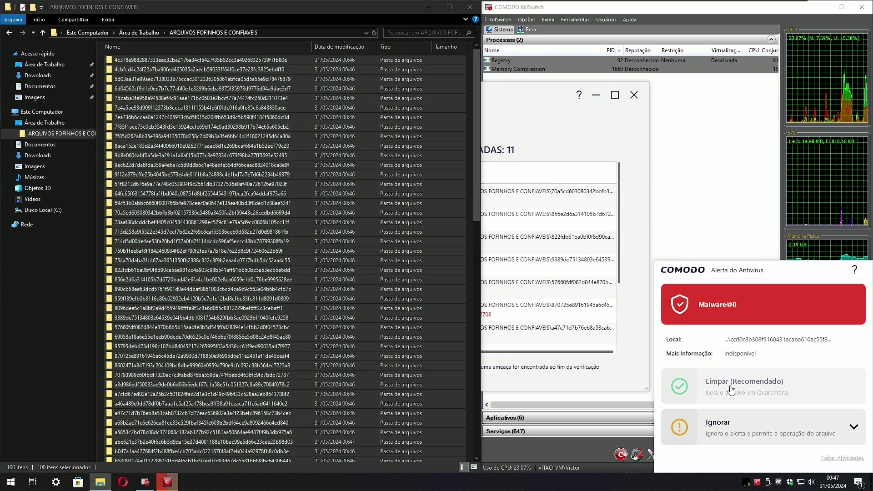
left_click(700, 387)
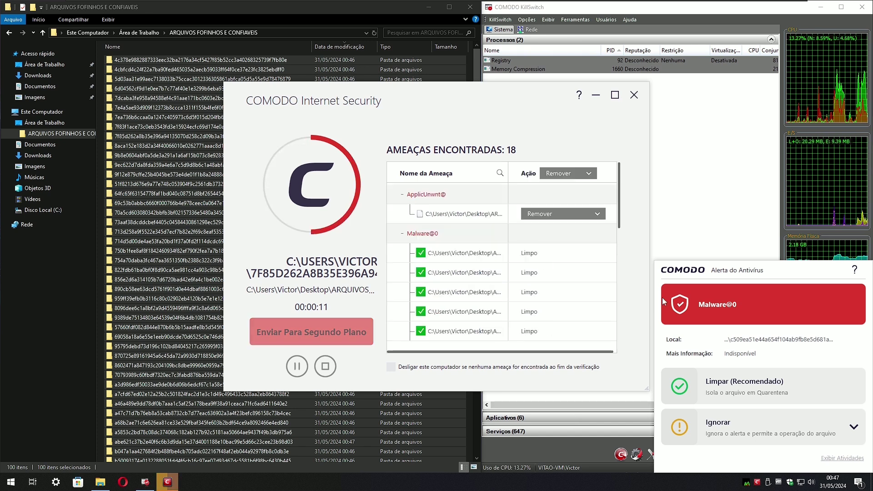
left_click(763, 384)
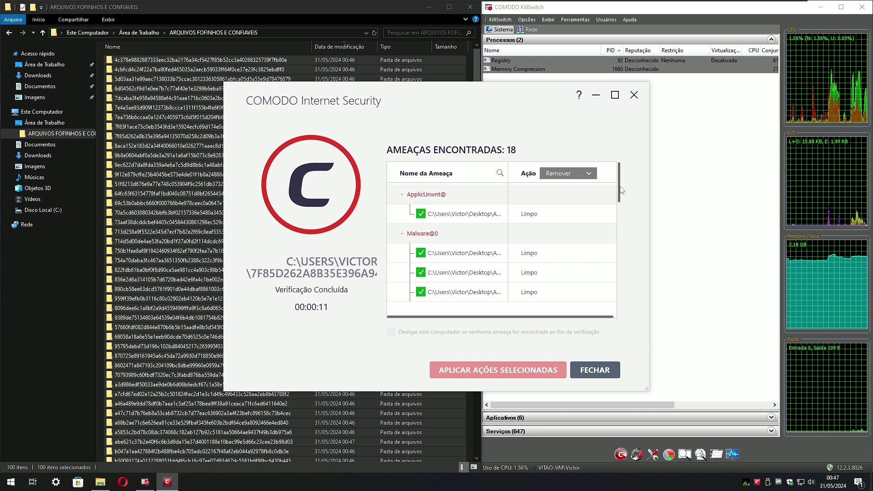
Review the full list of threats in the scan results and close the results window.
left_click_drag(620, 187, 620, 210)
left_click_drag(618, 245, 614, 304)
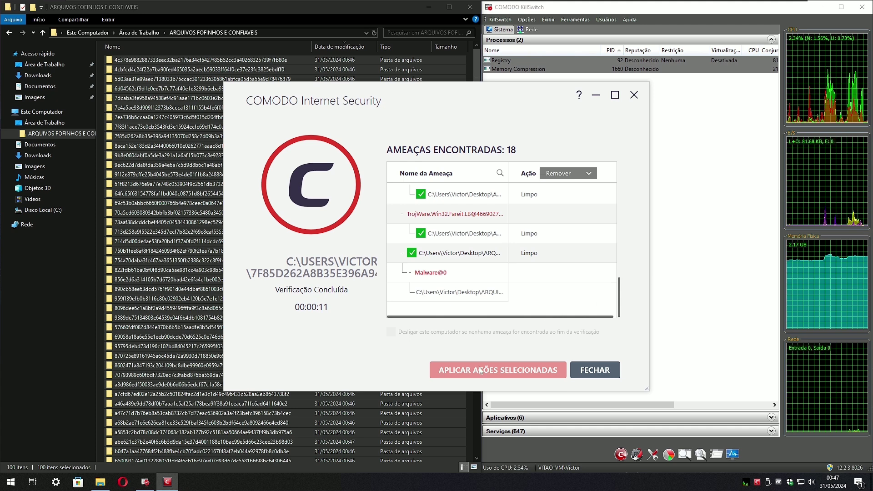
left_click(595, 369)
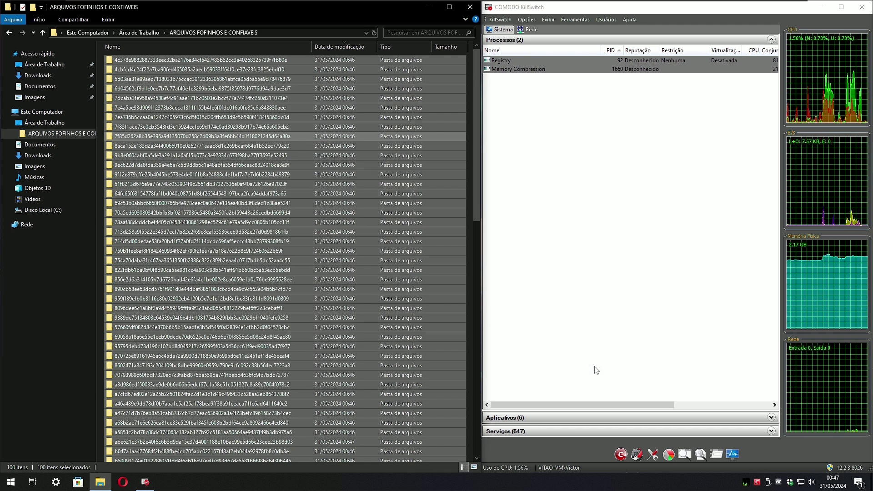
Scan all the extracted folders a second time with COMODO antivirus and close the scan window.
left_click(334, 249)
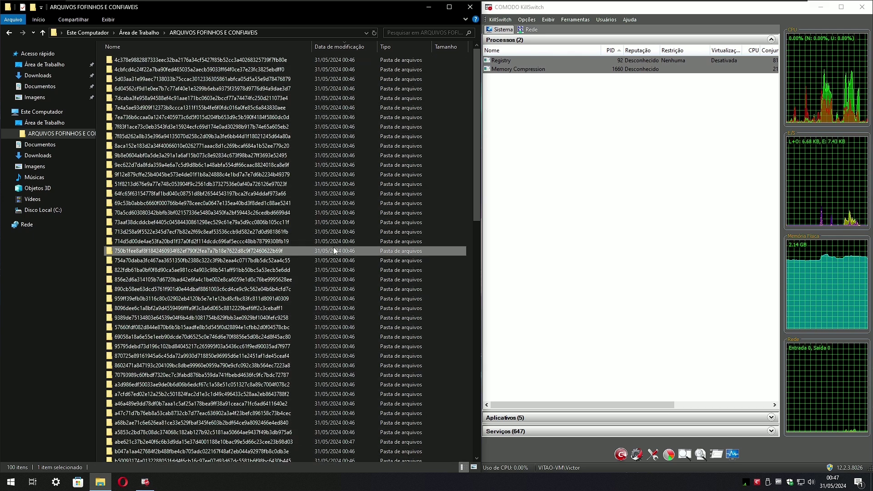
key("ctrl+a")
right_click(227, 188)
left_click(259, 231)
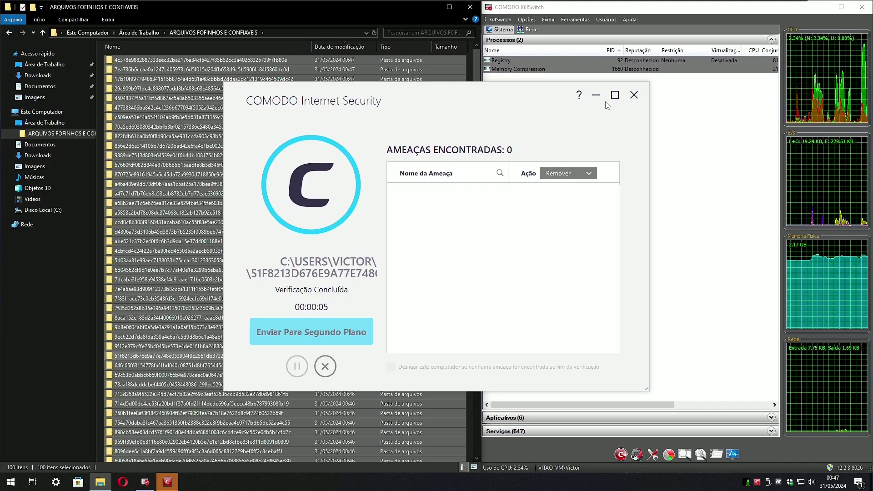
left_click(634, 96)
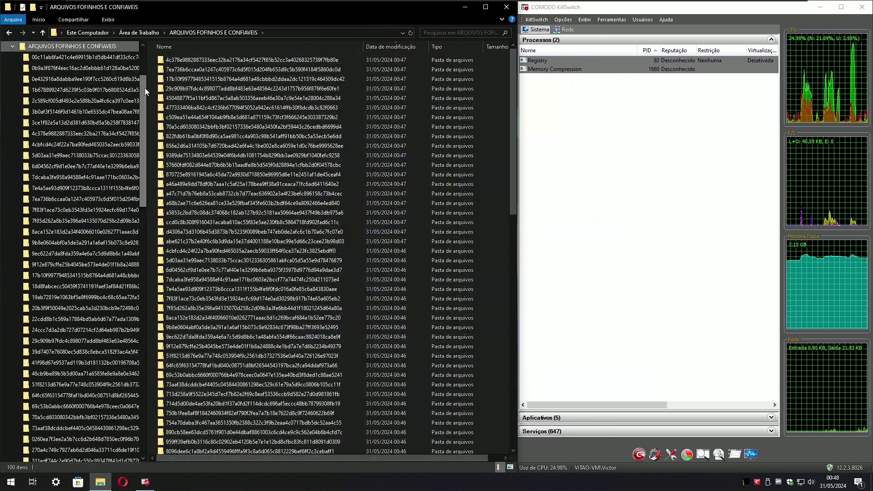
Go through the extracted folders in ARQUIVOS FOFINHOS E CONFIAVEIS and delete the empty ones.
left_click(96, 136)
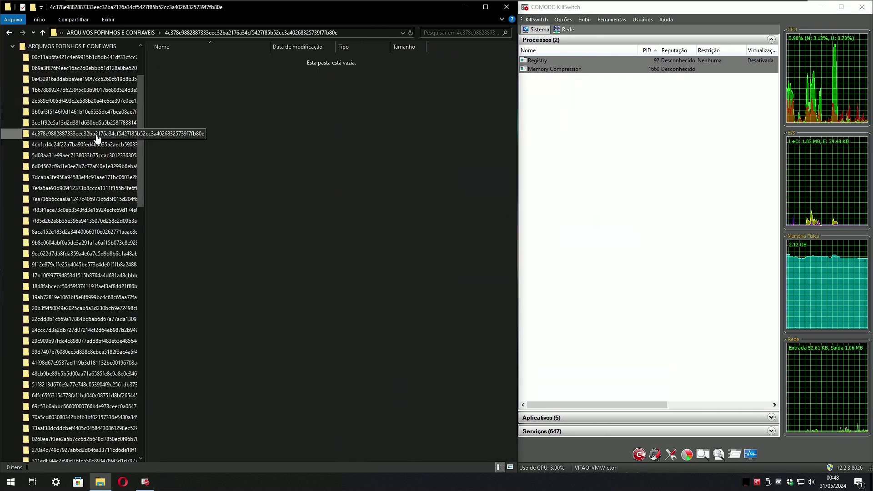
left_click(70, 276)
left_click(64, 416)
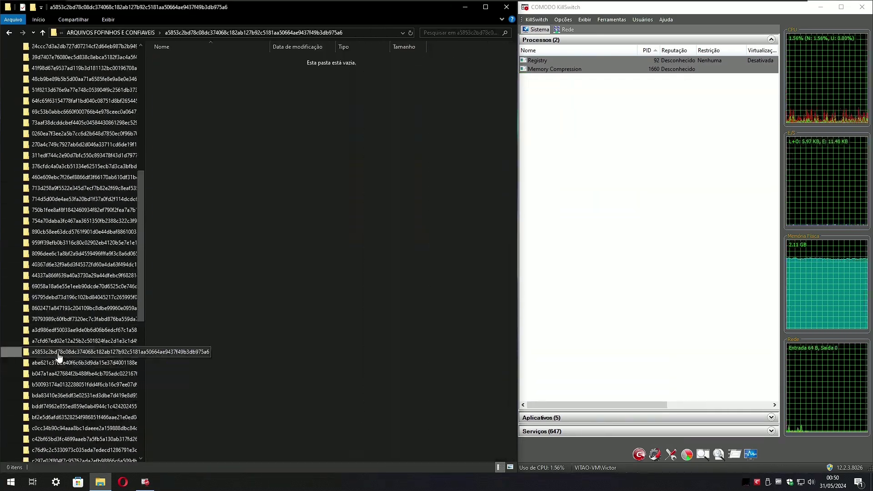
left_click(58, 423)
left_click(56, 384)
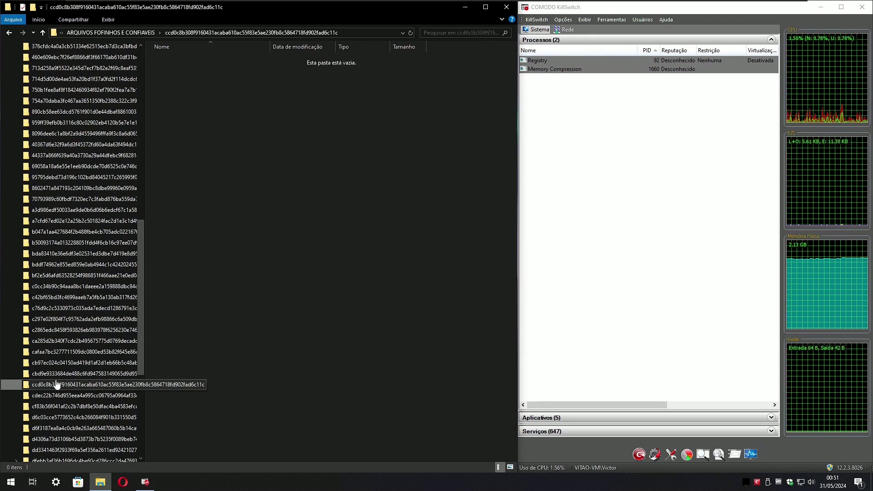
Scan the remaining non-empty sample folders with COMODO antivirus and close the scan window.
key("ctrl+a")
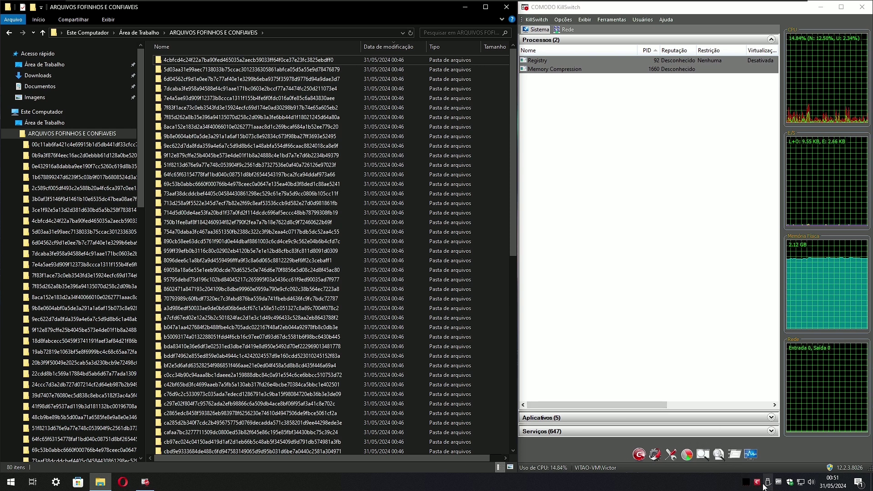
left_click(759, 484)
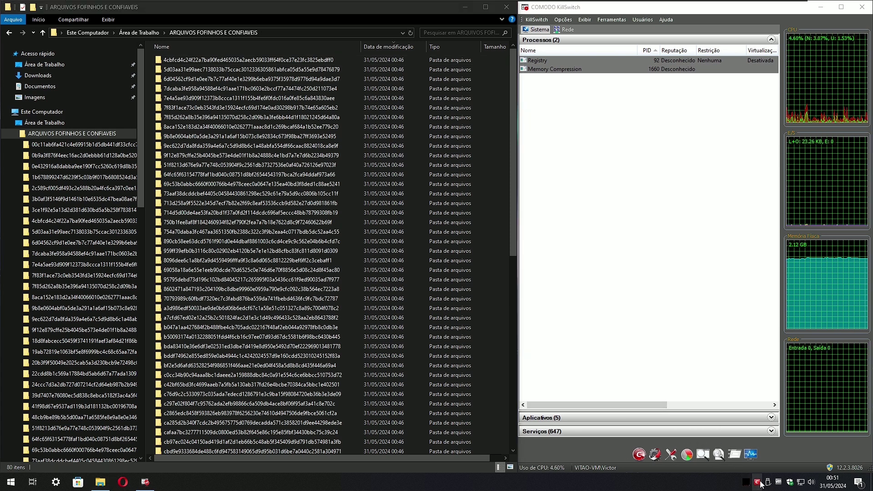
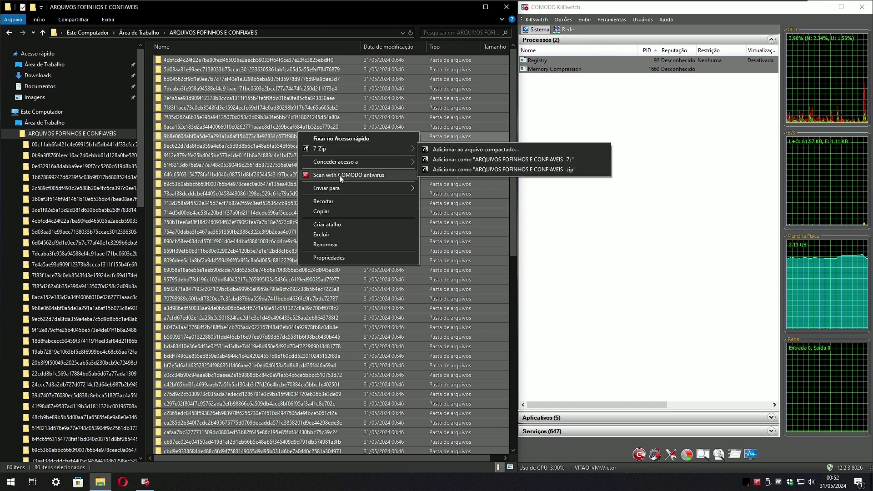
left_click(339, 175)
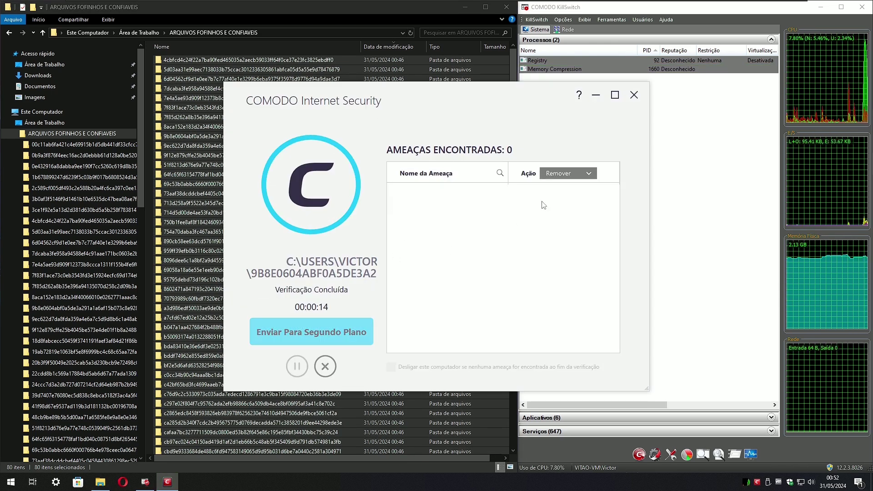
left_click(639, 101)
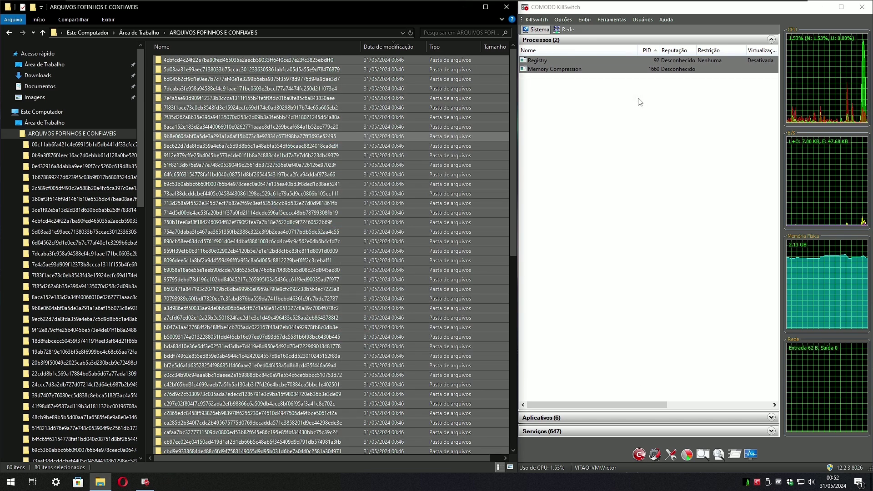
Run the first two remaining malware samples, from the folders starting 00c11ab6 and 0b9a3f87.
left_click(69, 144)
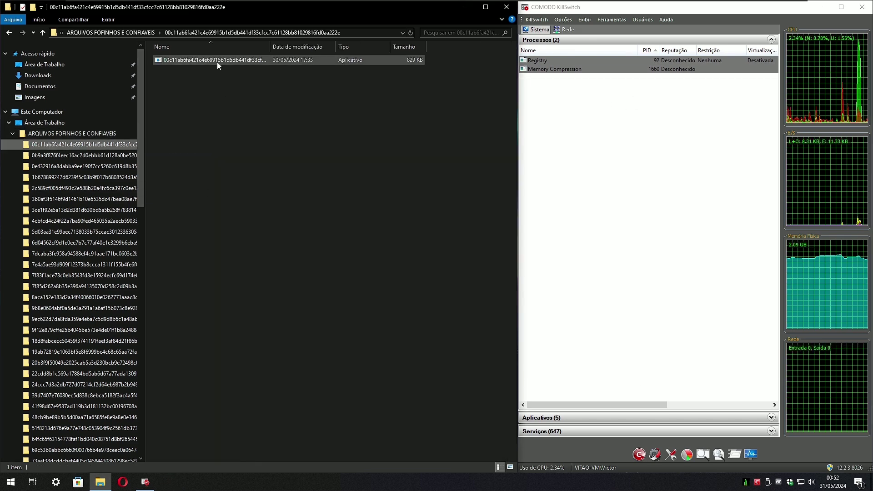
double_click(231, 61)
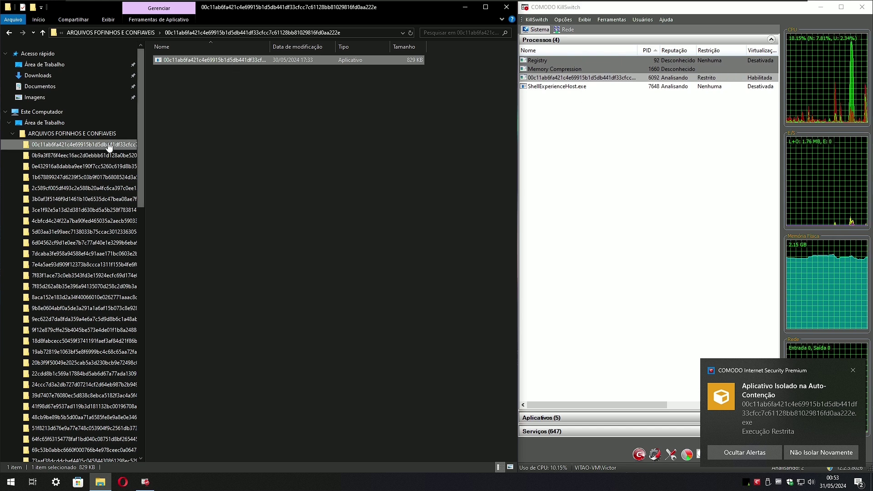
left_click(73, 155)
double_click(187, 60)
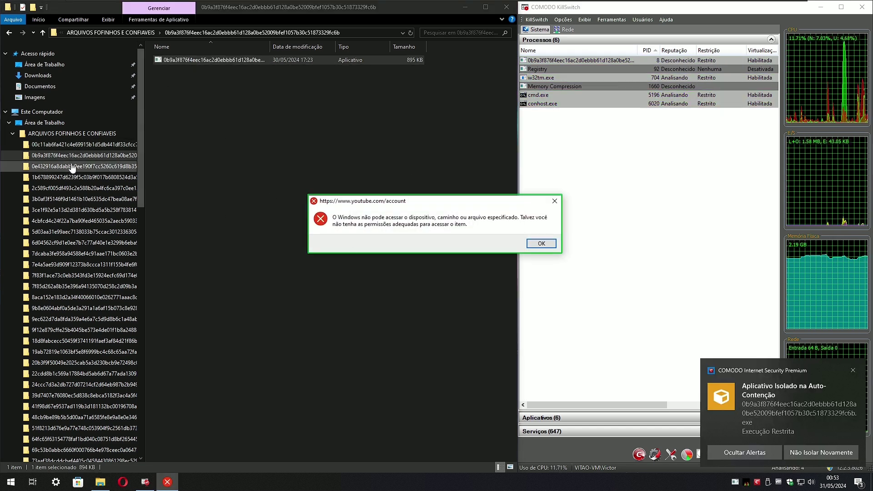
Run the sample in the 0e432916 folder and answer its firewall connection request with Bloquear Apenas.
left_click(72, 167)
double_click(192, 61)
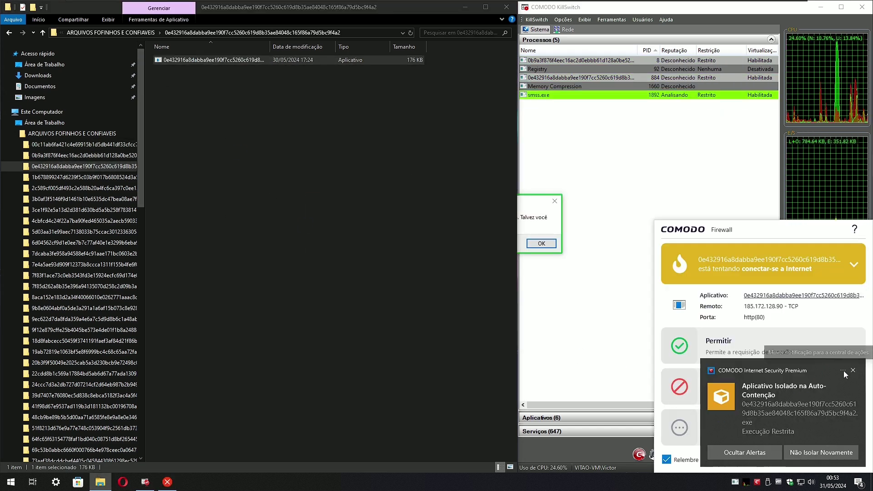
left_click(854, 388)
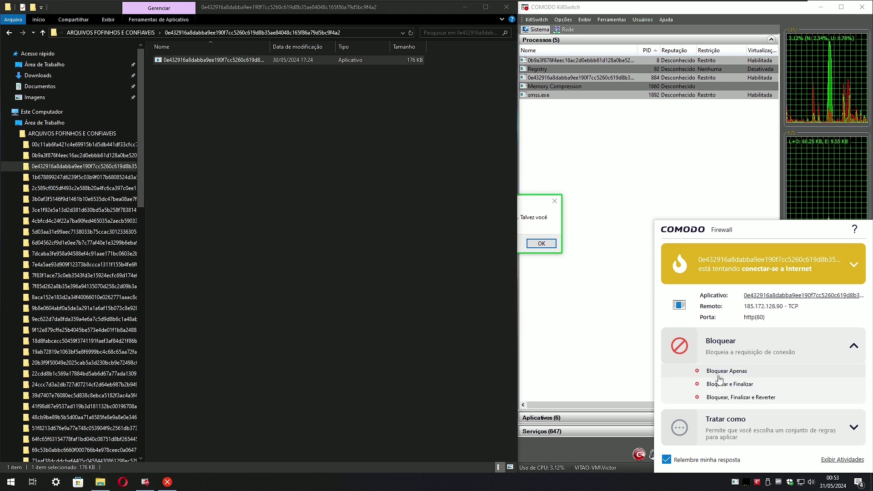
left_click(740, 372)
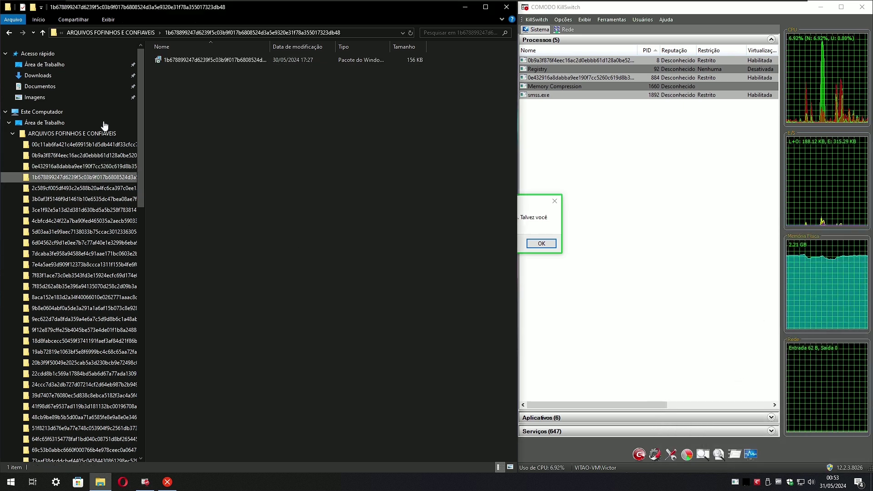
Run the 1b678899 installer package in auto-containment and launch the sample in the 2c589cf0 folder.
double_click(190, 59)
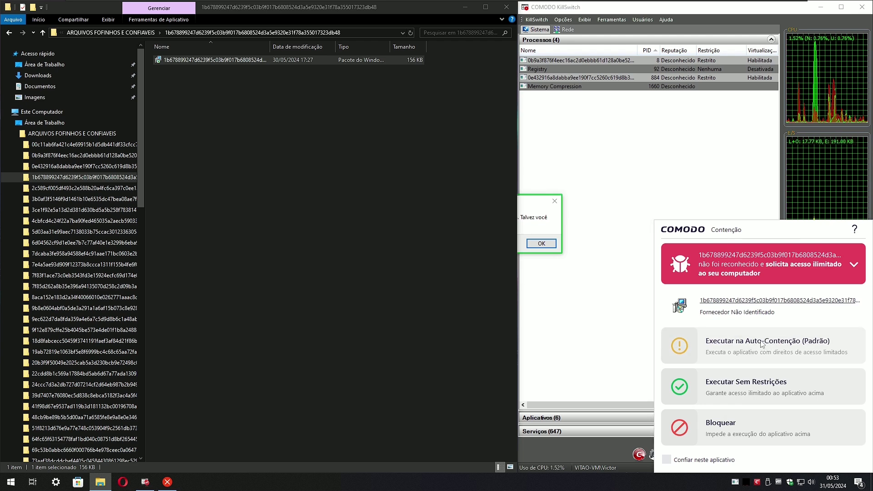
left_click(762, 344)
left_click(84, 188)
double_click(194, 60)
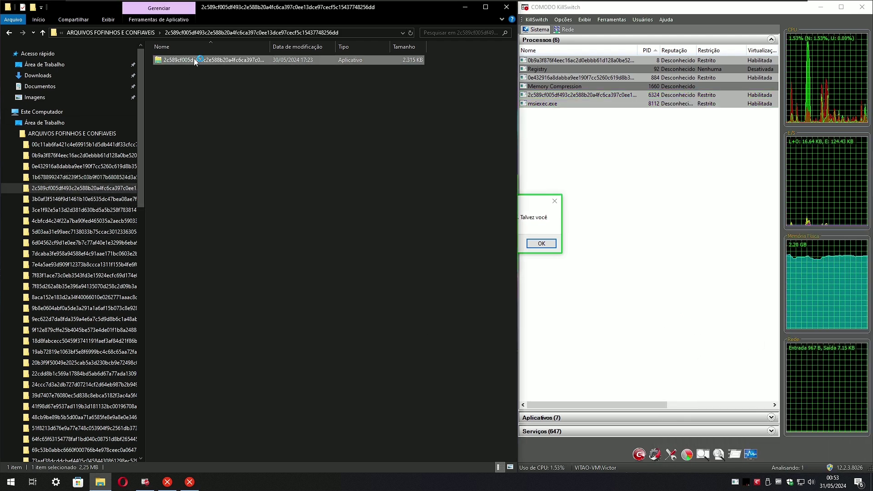
Launch the 3b0af3f5 sample and block only the 2c589cf0 sample's internet connection request.
left_click(84, 198)
double_click(182, 60)
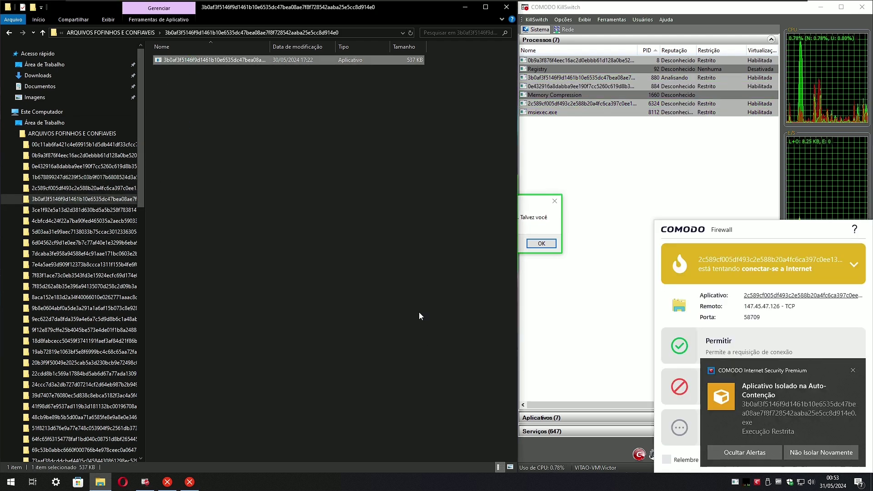
left_click(853, 370)
left_click(853, 389)
left_click(791, 371)
Run the next three malware samples, from the folders starting 3ce1f92e, 4cbfcd4c and 5d03aa31.
left_click(84, 210)
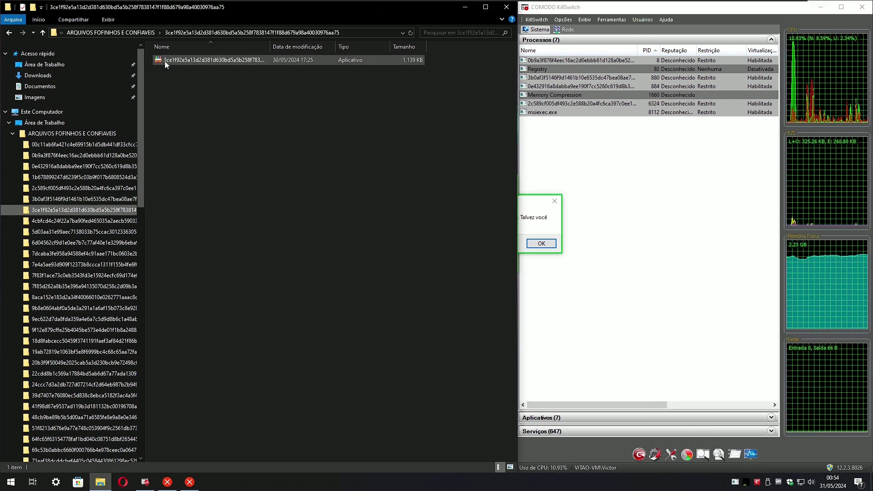
double_click(166, 61)
left_click(43, 221)
double_click(189, 61)
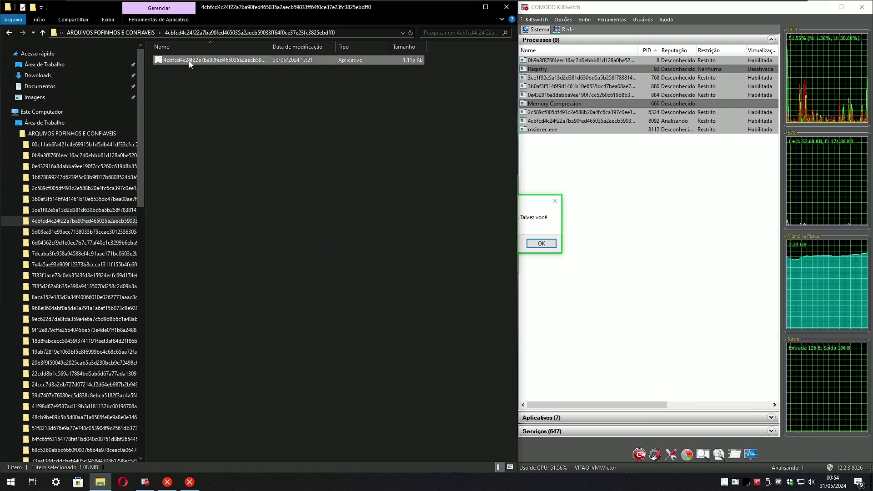
left_click(84, 231)
double_click(181, 61)
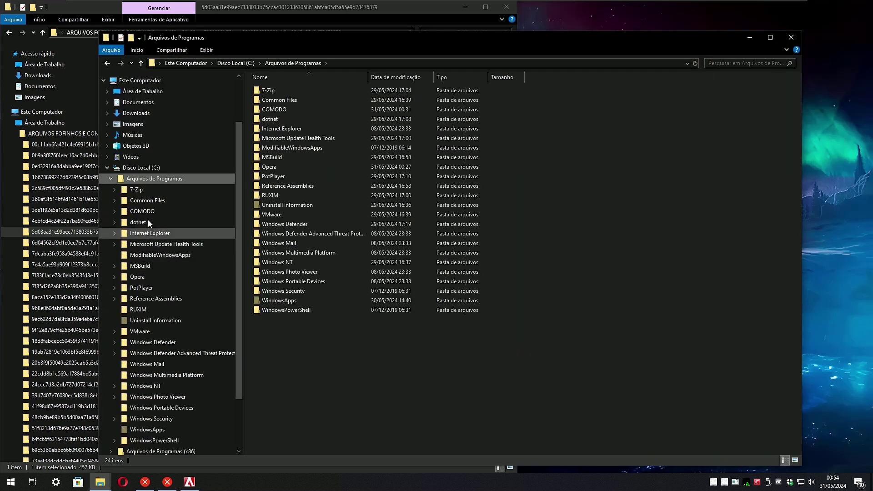
Run KillSwitch.exe as administrator from the COMODO Internet Security program folder.
left_click(146, 202)
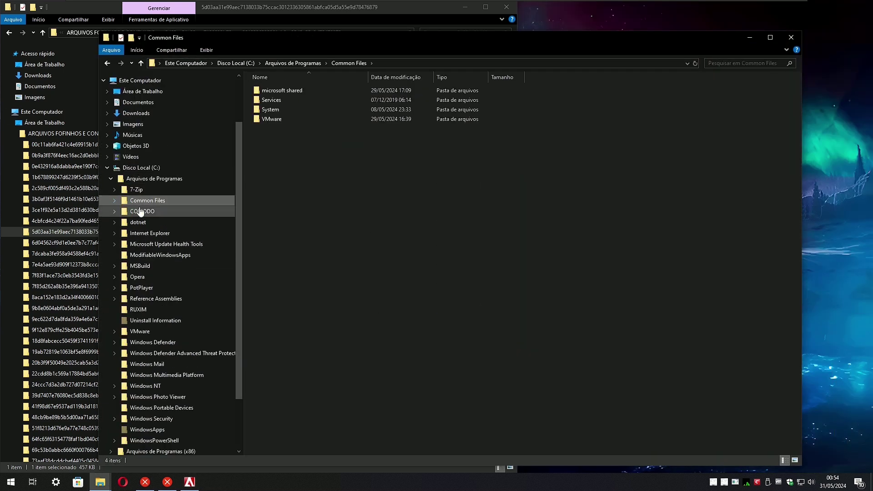
left_click(140, 211)
left_click(157, 222)
scroll(584, 240, "down", 7)
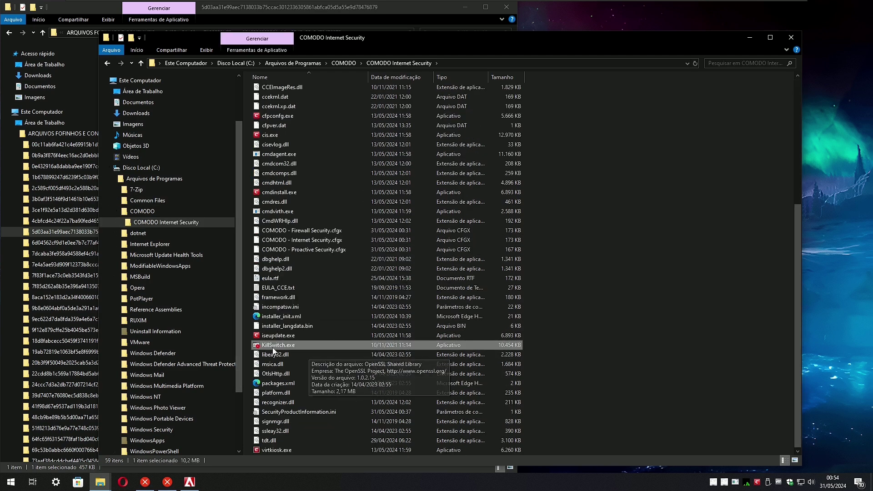
right_click(277, 346)
left_click(286, 349)
right_click(291, 348)
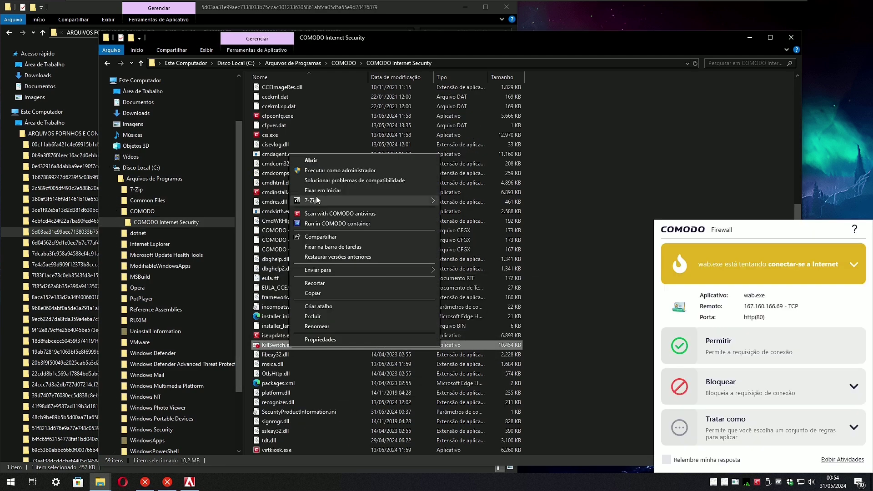
left_click(339, 172)
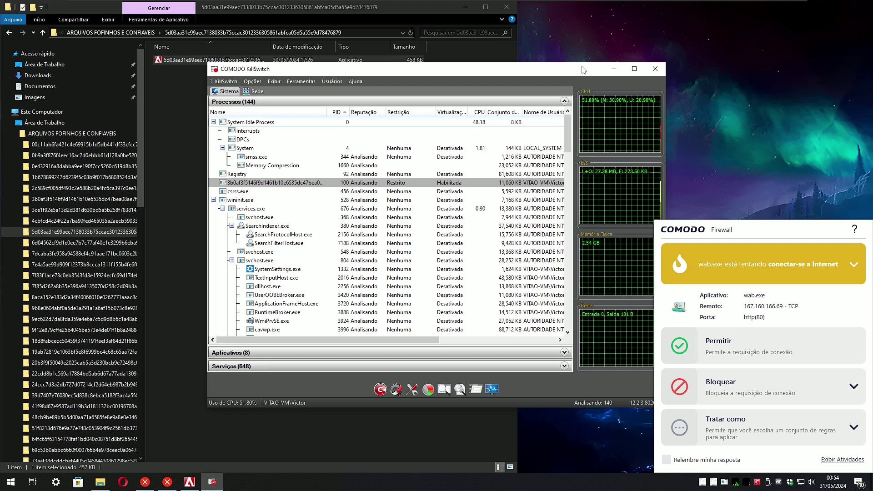
Answer the wab.exe firewall connection request with Bloquear Apenas.
left_click(852, 387)
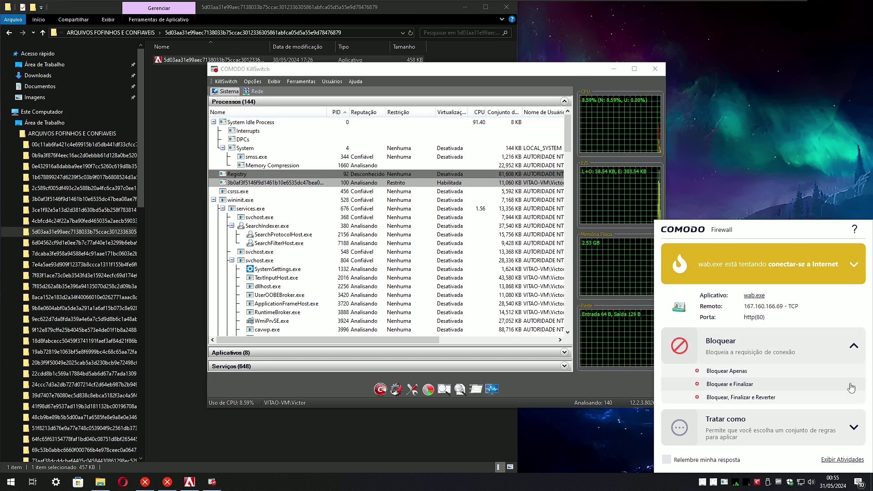
left_click(801, 370)
Snap the KillSwitch window beside File Explorer and hide the trusted processes from its list.
left_click_drag(533, 72, 872, 82)
left_click(585, 20)
left_click(609, 51)
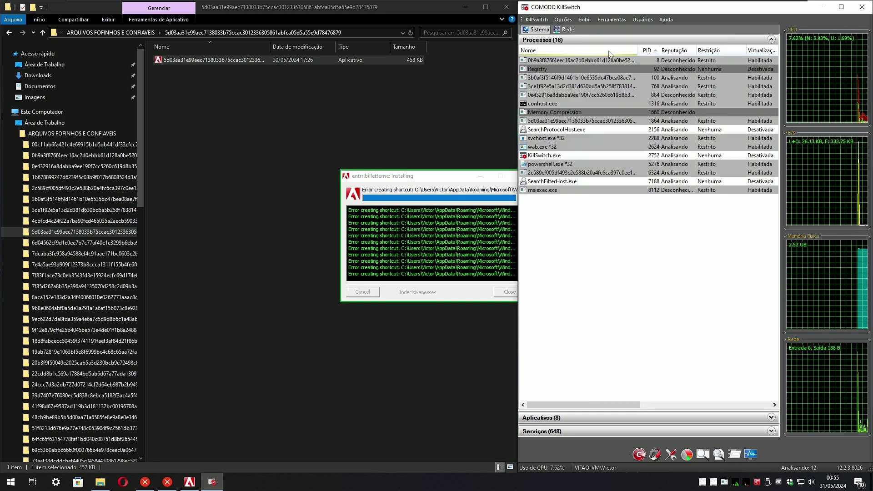
Run the batch sample in the 6d04562c folder and the sample in the 7dcaba3f folder.
left_click(71, 242)
double_click(188, 61)
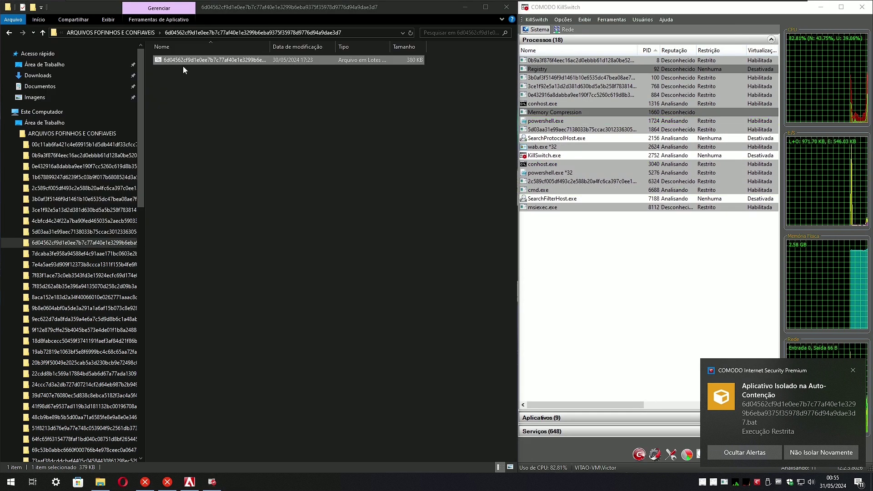
left_click(85, 253)
double_click(200, 60)
left_click(515, 283)
left_click(559, 255)
Run the sample in the 7e4a5ae9 folder and answer the firewall connection request with Bloquear Apenas.
left_click(84, 264)
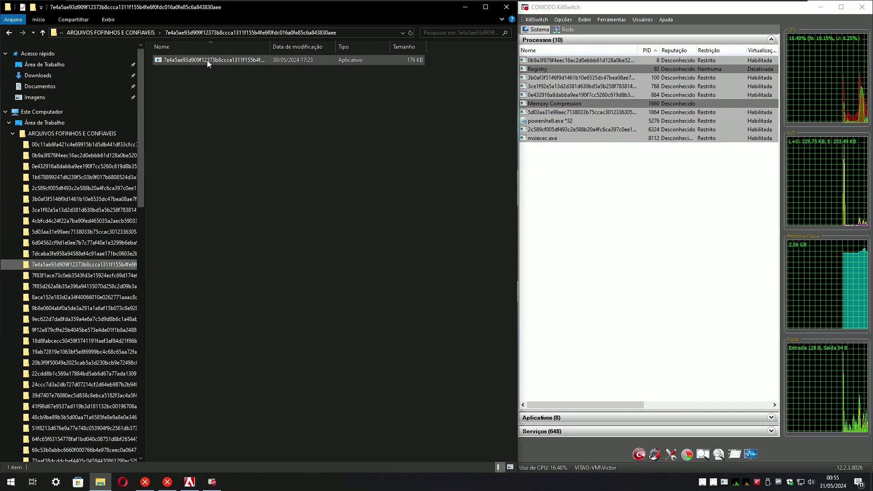
double_click(206, 60)
left_click(856, 388)
left_click(726, 371)
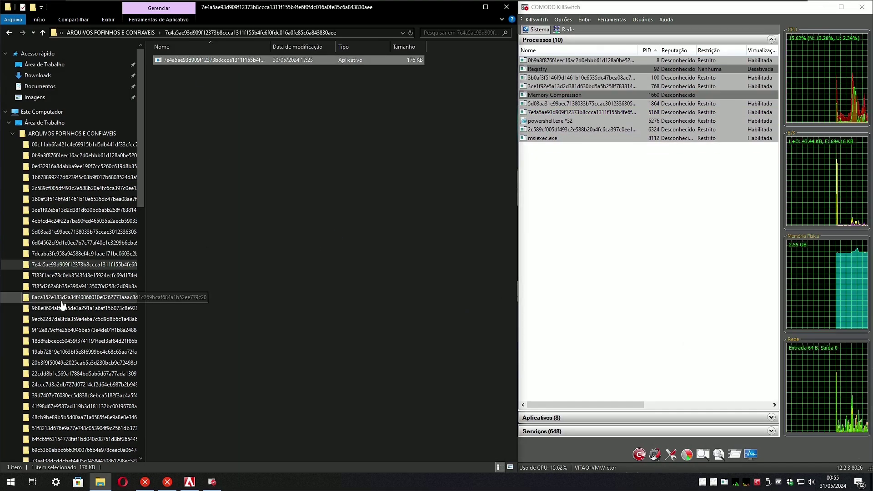
Run the samples in the folders starting 7f83f1ac and 7f85d262.
left_click(85, 275)
double_click(214, 60)
left_click(41, 287)
double_click(205, 60)
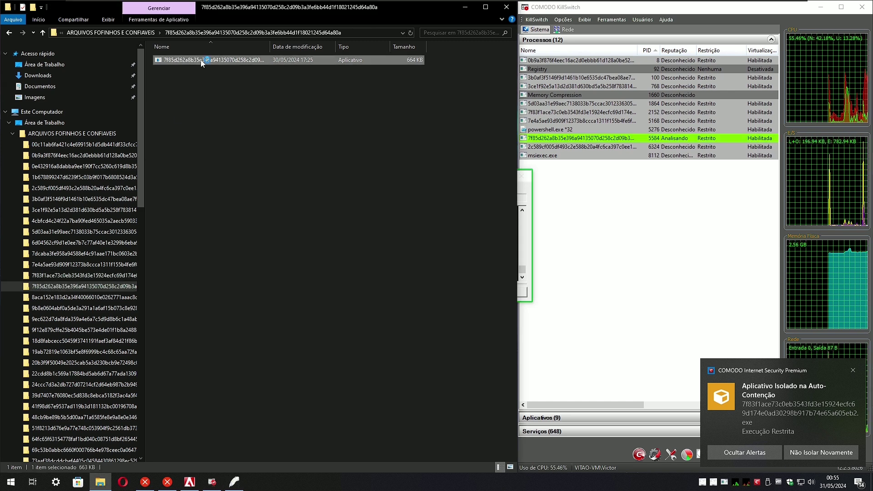
Run the installer package in the 8aca152e folder and dismiss its dialog.
left_click(52, 298)
double_click(210, 61)
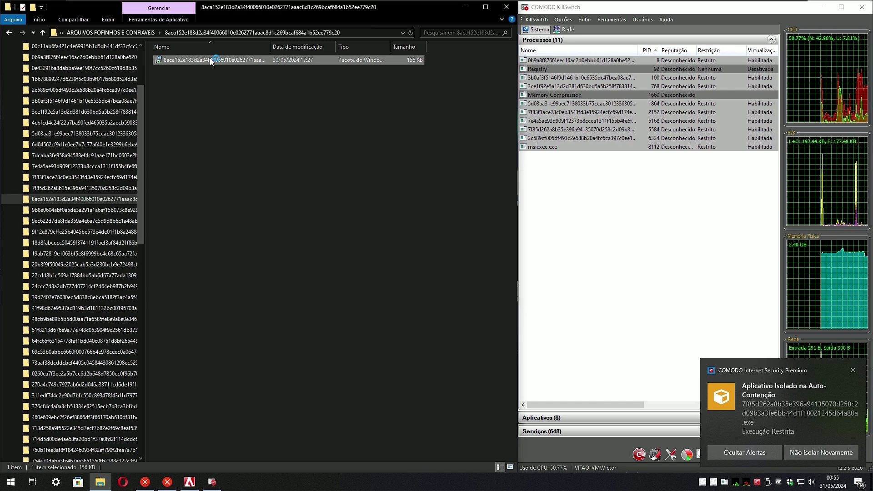
left_click(741, 426)
left_click(533, 242)
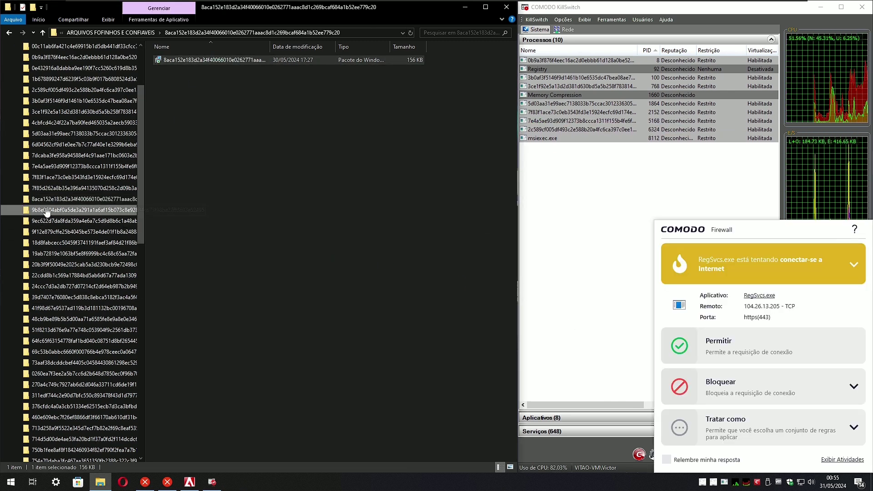
Block only the RegSvcs.exe connection request and run the sample in the 9b8e0604 folder.
left_click(750, 386)
left_click(754, 373)
double_click(176, 61)
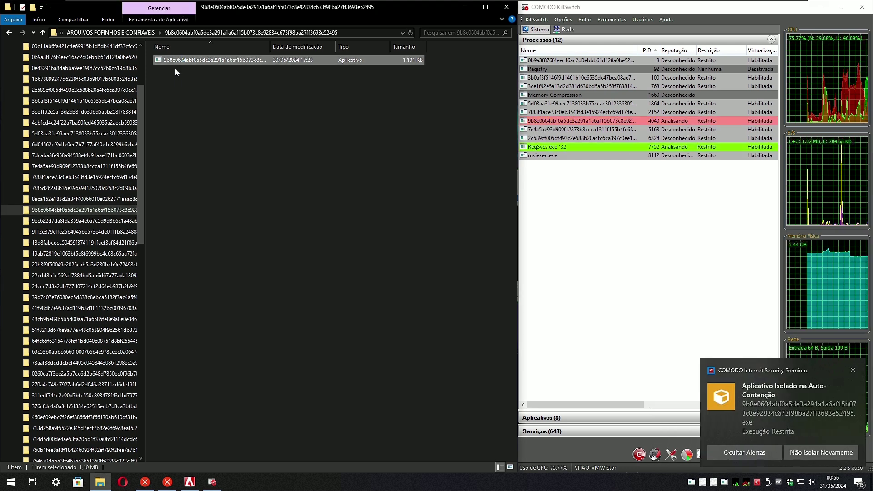
Run the samples in the folders starting 9ec622d7, 9f12e879 and 18d8fabc.
left_click(59, 221)
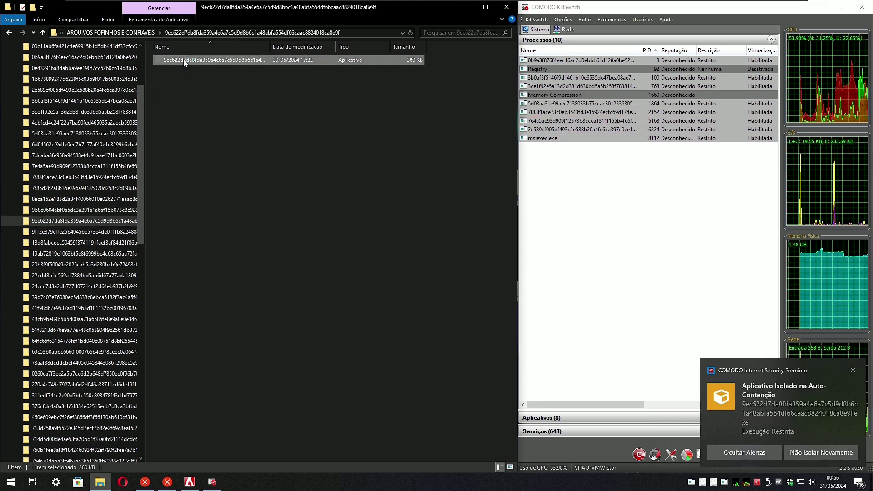
left_click(68, 232)
double_click(189, 60)
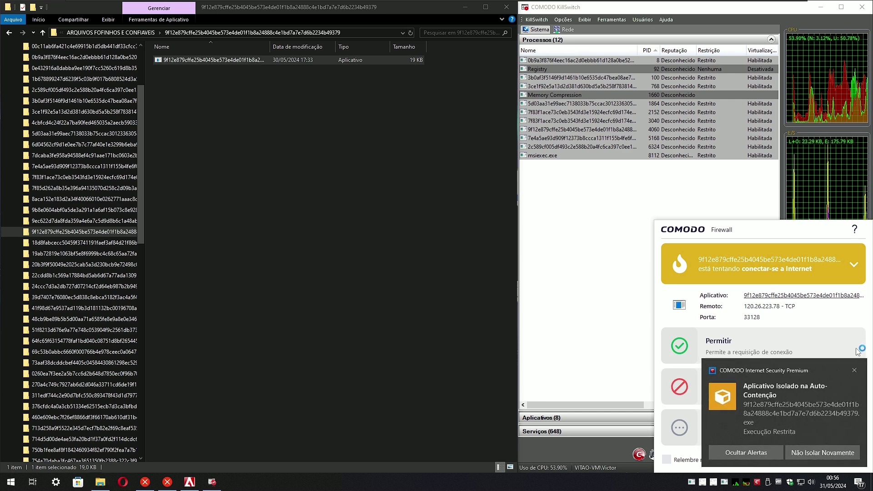
left_click(858, 352)
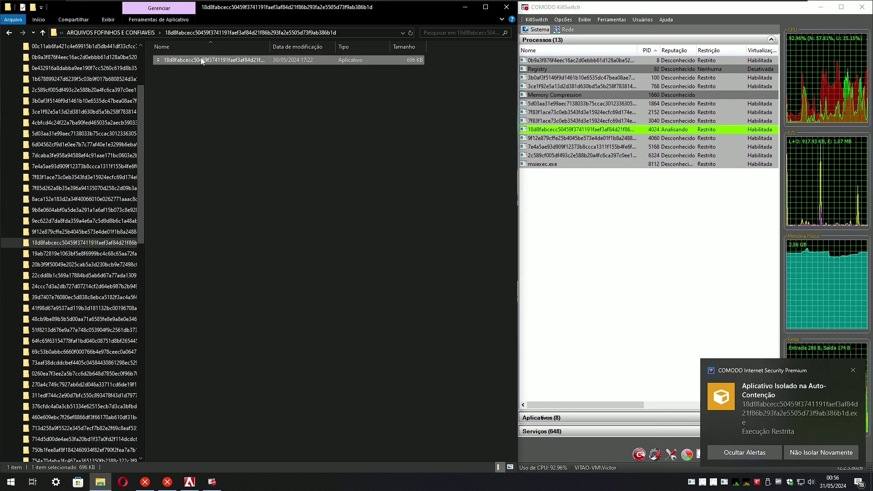
Run the 19ab7281 sample and the installer package in the 20b3f9f5 folder.
left_click(72, 253)
left_click(45, 264)
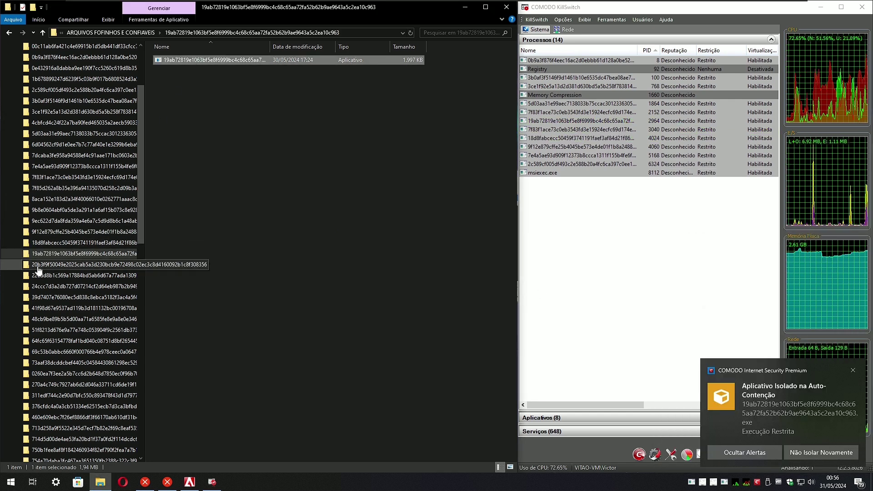
double_click(191, 62)
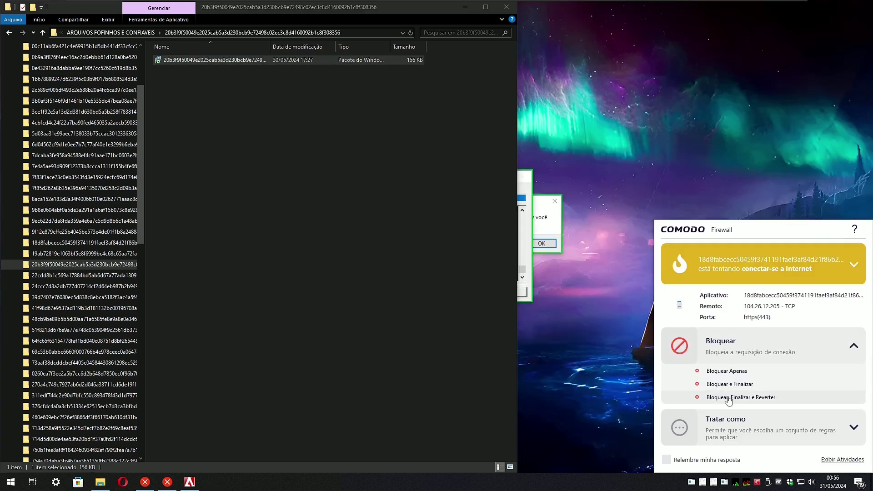
Answer the 18d8fabc sample's firewall request with Bloquear, Finalizar e Reverter and the 7f83f1ac sample's with Bloquear Apenas.
left_click(728, 397)
left_click(709, 425)
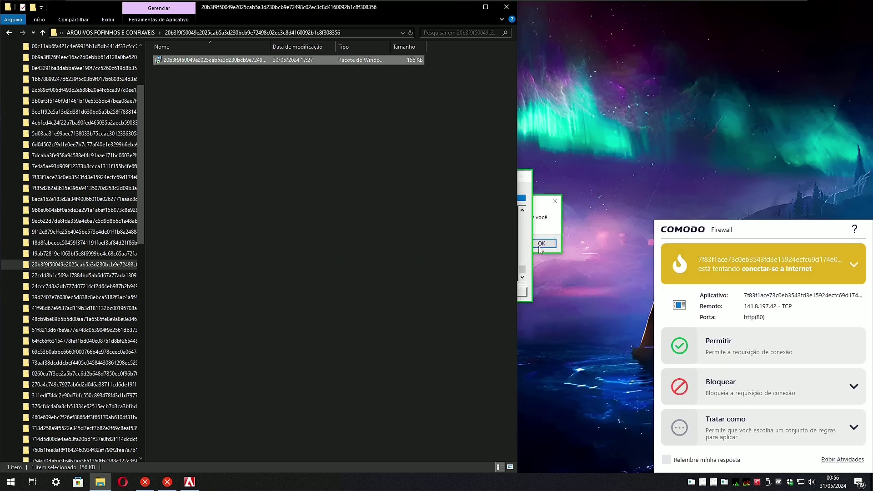
left_click(753, 389)
left_click(742, 372)
Reopen KillSwitch and place it beside File Explorer again with the trusted processes hidden.
left_click(465, 7)
right_click(21, 107)
left_click(60, 160)
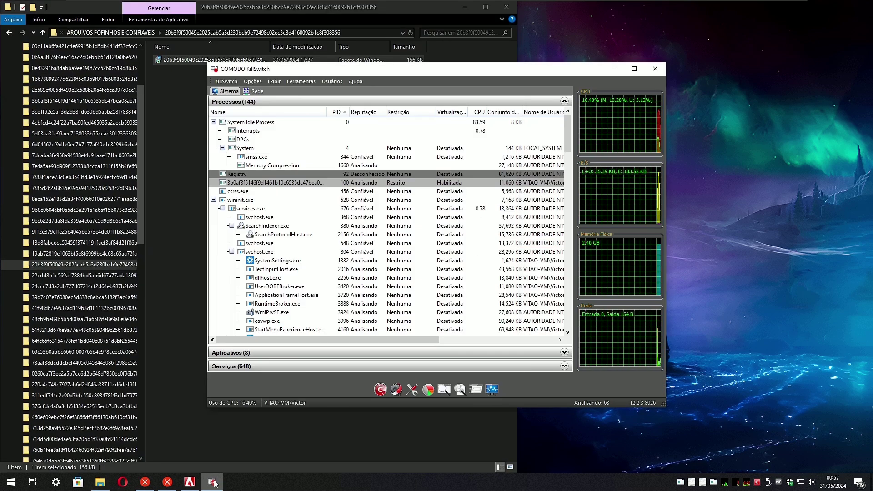
left_click_drag(409, 69, 872, 91)
left_click(584, 20)
left_click(619, 51)
Run the samples in the folders starting 22cdd8b1 and 24ccc7d3.
left_click(60, 275)
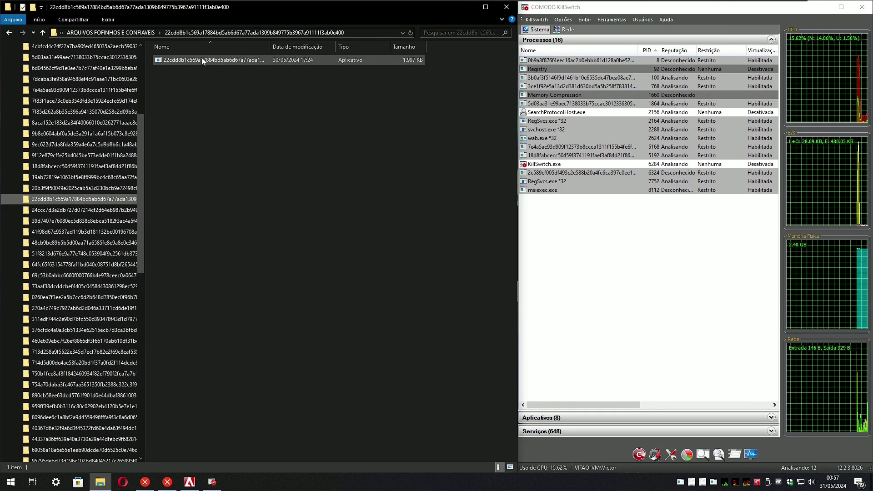
double_click(202, 61)
double_click(194, 60)
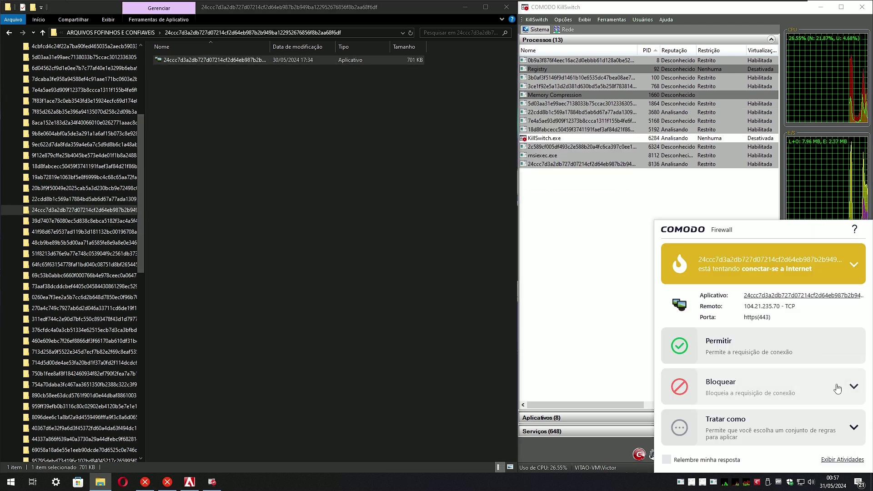
Block the 24ccc7d3 sample's internet connection request.
left_click(853, 371)
left_click(856, 387)
left_click(858, 389)
Run the samples in the folders starting 39d7407e and 41f98d67.
left_click(114, 232)
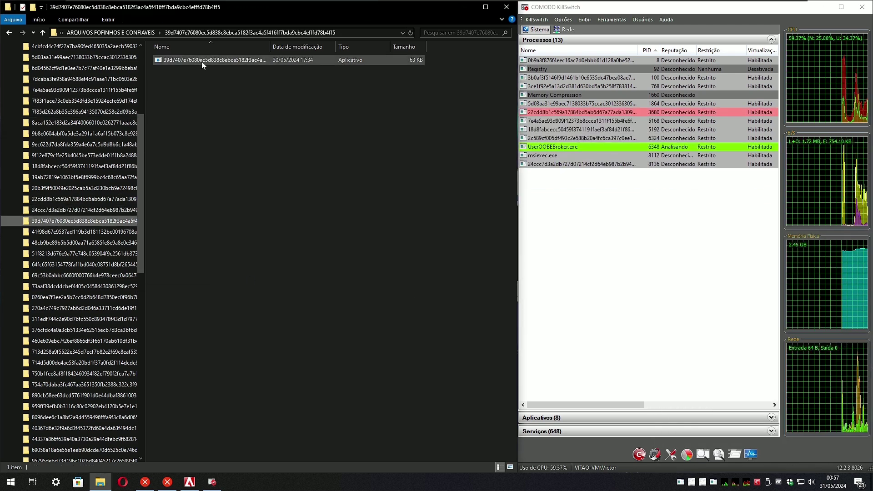
double_click(201, 61)
key("Return")
double_click(202, 60)
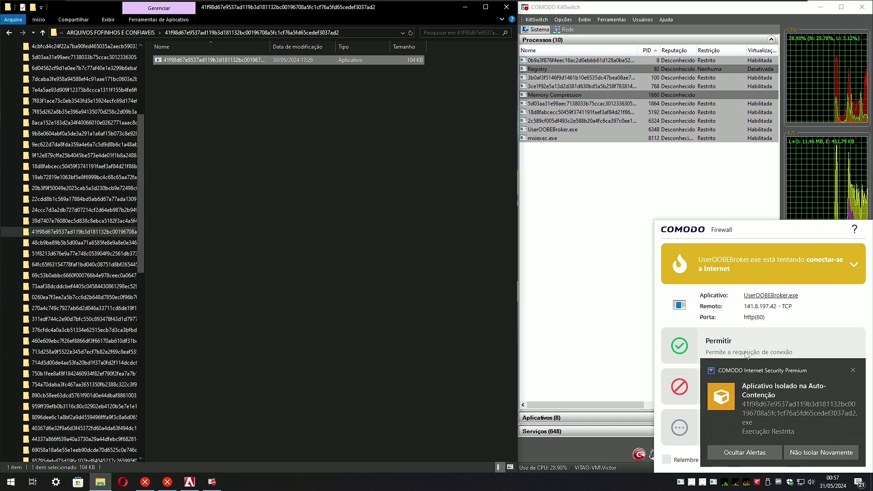
Close the containment notification and answer the UserOOBEBroker.exe connection request with Bloquear Apenas.
left_click(851, 365)
left_click(854, 387)
left_click(734, 370)
Run the sample in the 48cb9be8 folder and answer its firewall connection request with Bloquear Apenas.
left_click(90, 253)
double_click(209, 60)
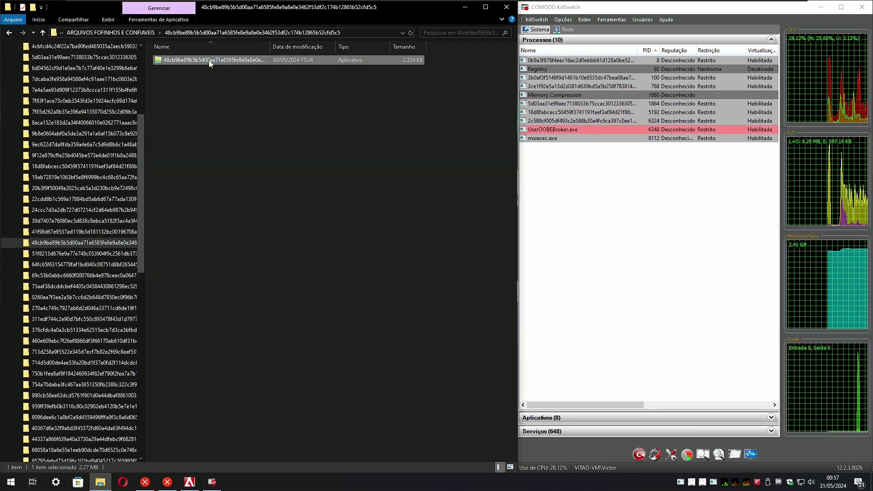
left_click(853, 371)
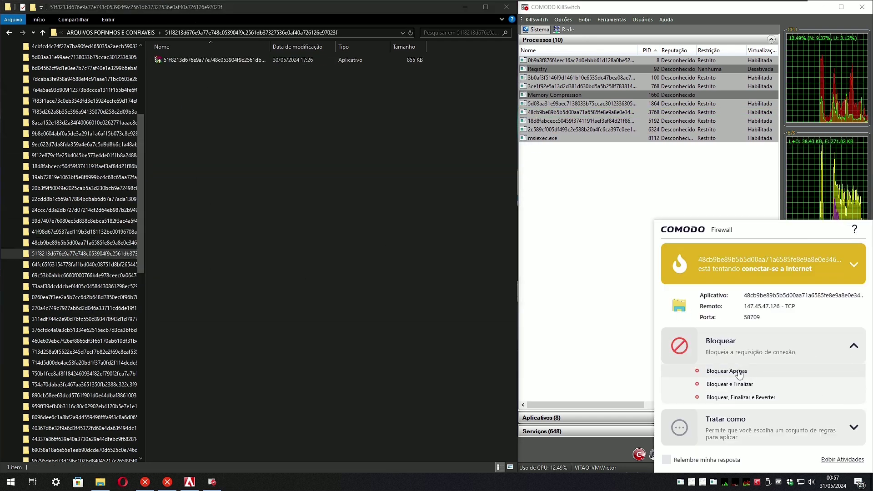
left_click(738, 371)
Run the samples in the folders starting 51f8213d, 64fc65f6 and 69c53b0a.
double_click(189, 60)
left_click(84, 264)
double_click(198, 60)
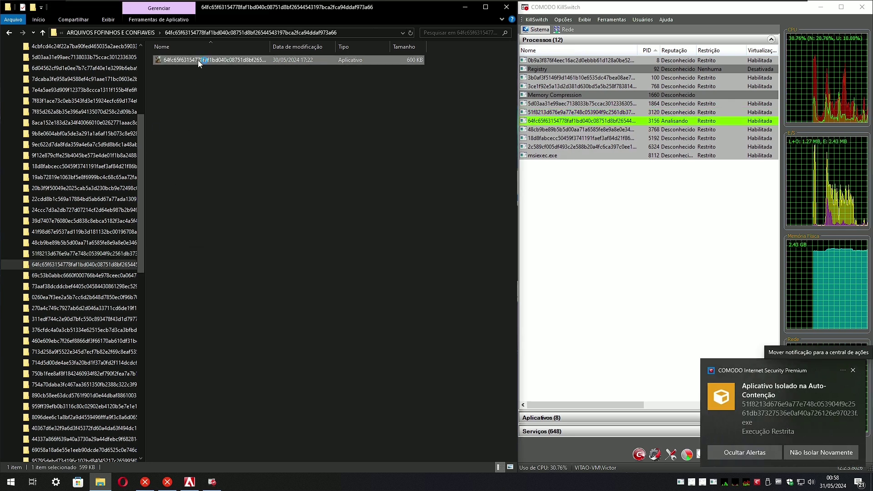
left_click(58, 275)
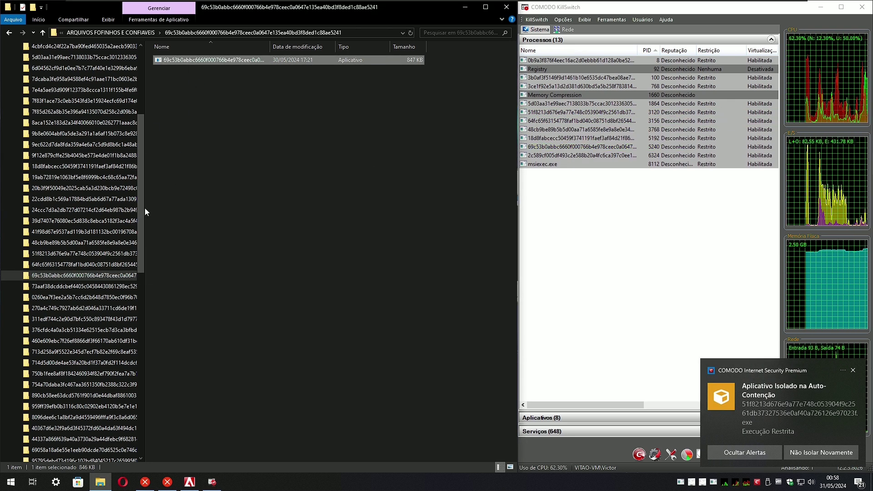
left_click(853, 370)
left_click(853, 370)
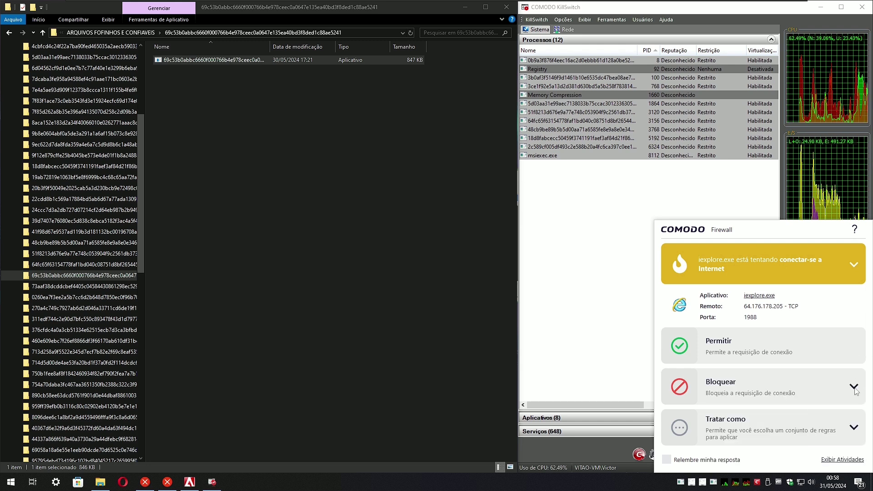
Answer the iexplore.exe firewall connection request with Bloquear Apenas.
left_click(853, 370)
left_click(679, 387)
left_click(687, 372)
Run the 69c53b0a sample again, closing the ilasm.exe error, and launch the sample in the 73aaf38d folder.
double_click(186, 61)
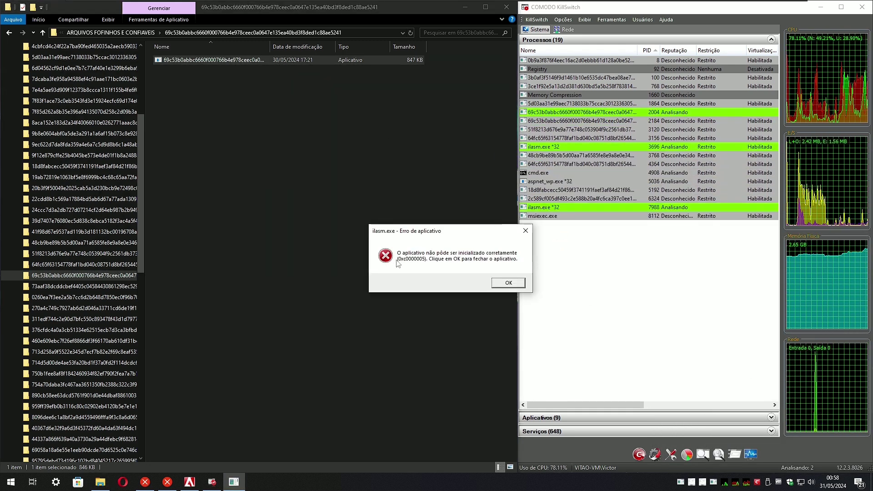
left_click(520, 282)
left_click(84, 286)
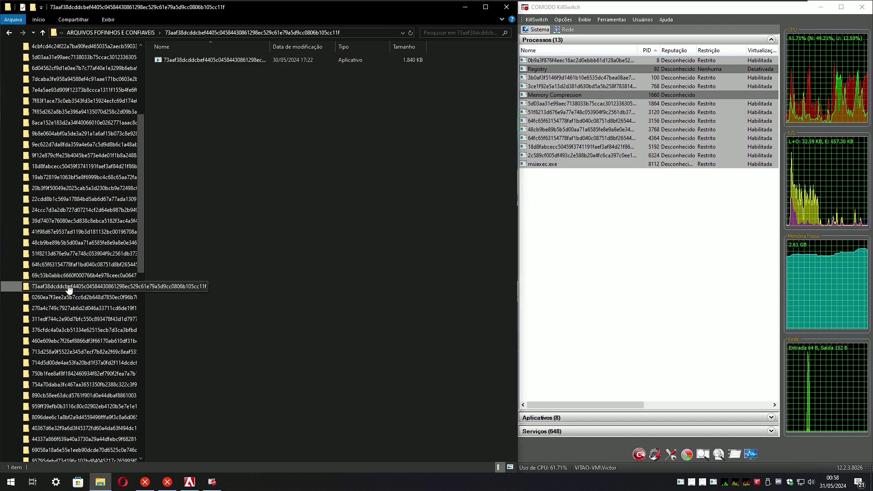
double_click(197, 60)
Run the sample in the 0260ea7f folder and block the axplont.exe connection request.
left_click(78, 297)
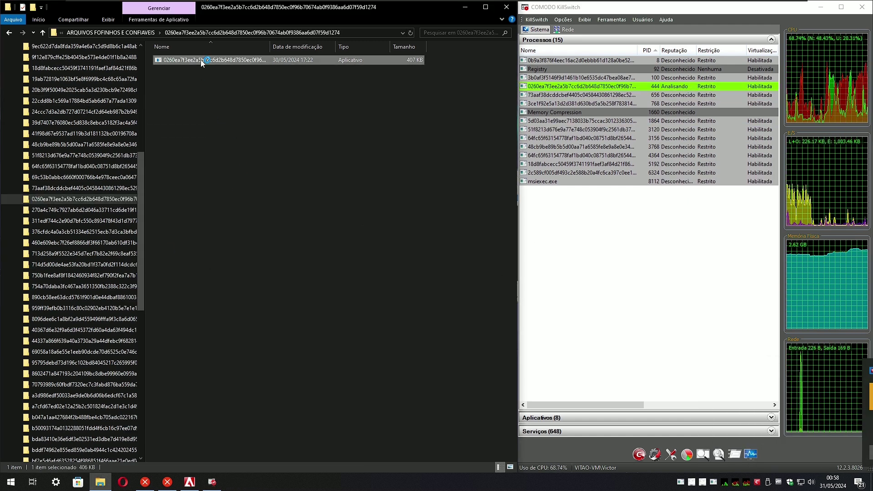
double_click(201, 59)
left_click(853, 371)
left_click(746, 384)
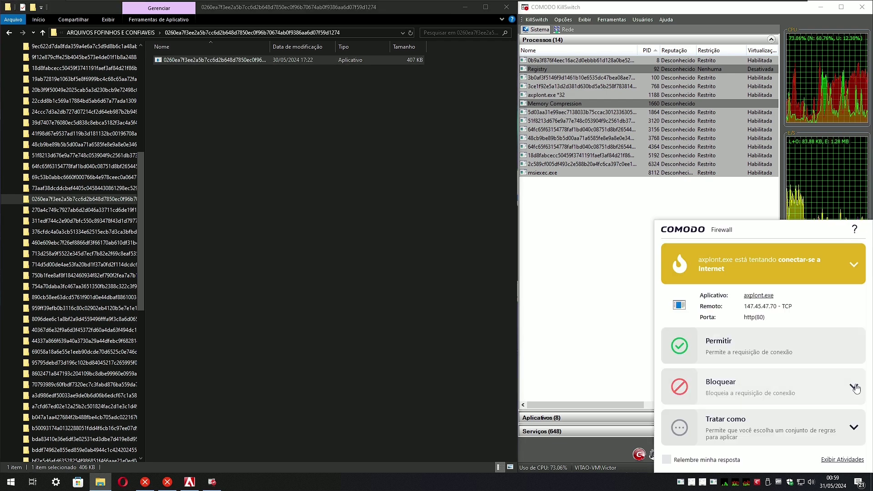
left_click(856, 388)
Run the VBS script in the 270a4c74 folder and the sample in the 311edf74 folder.
left_click(84, 209)
double_click(203, 59)
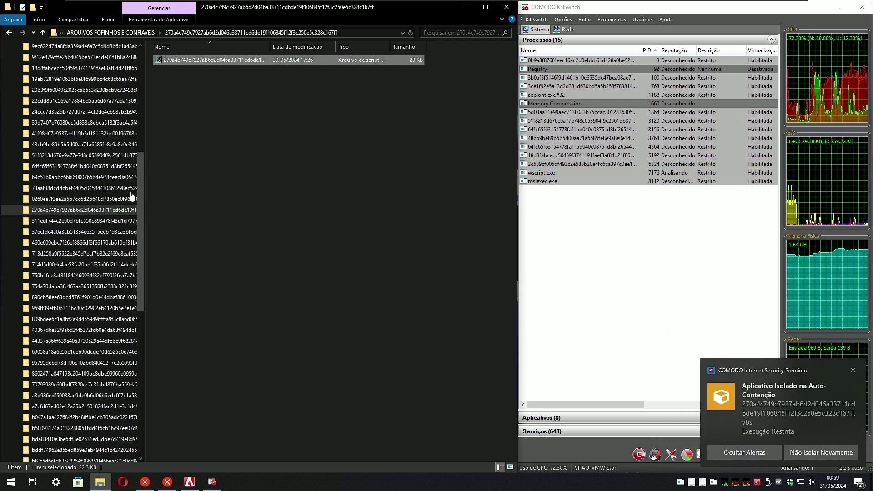
left_click(91, 221)
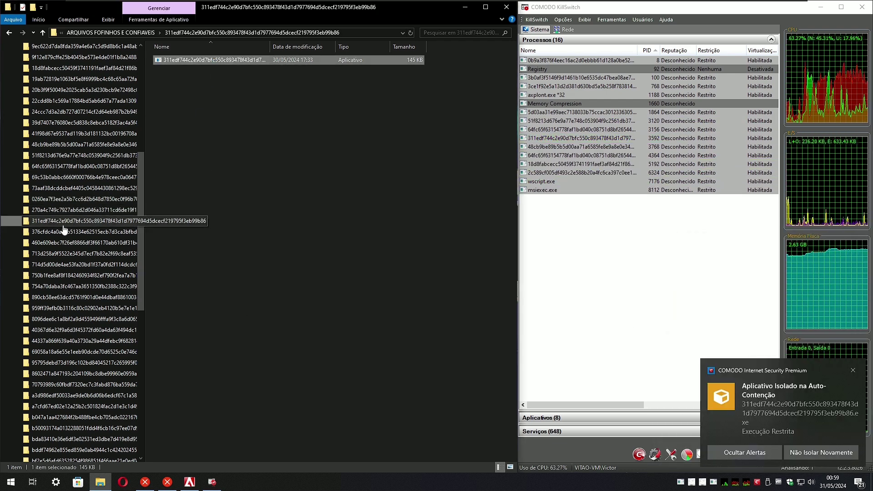
Run the samples in the 376cfdc4 and 460e609e folders, answering the powershell.exe connection request with Bloquear Apenas.
left_click(84, 232)
double_click(192, 59)
left_click(91, 243)
left_click(854, 370)
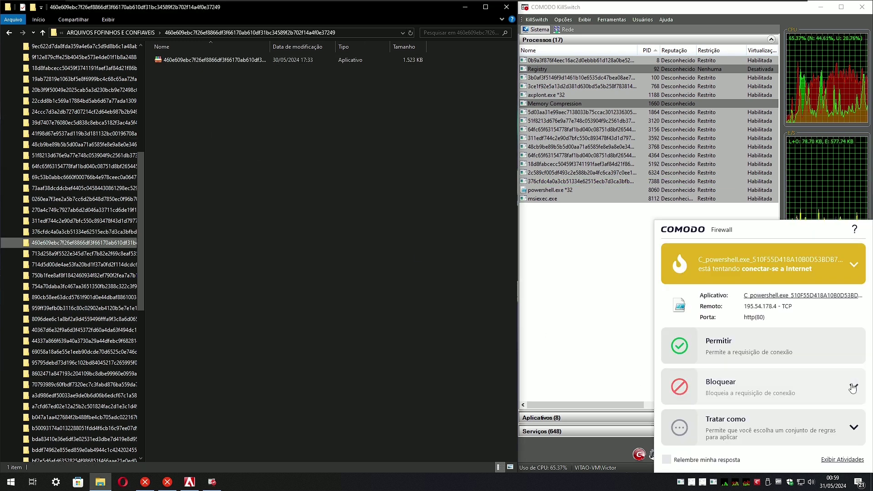
left_click(854, 387)
left_click(730, 370)
double_click(208, 59)
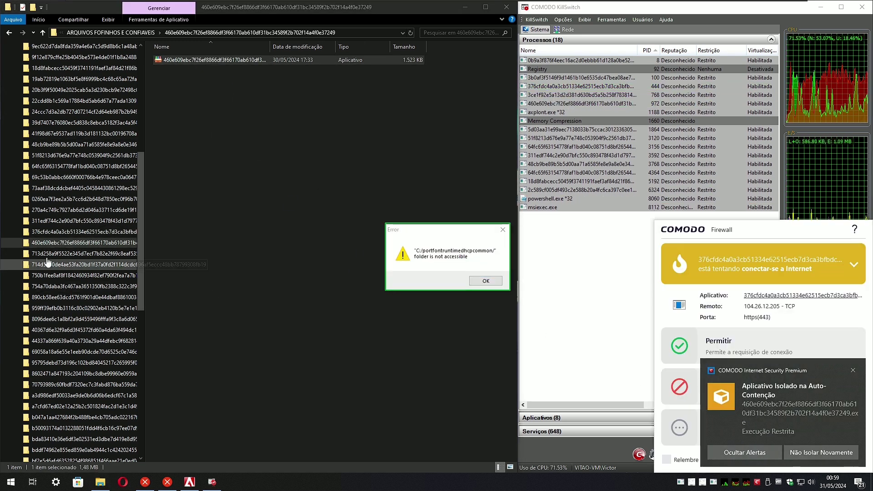
Run the sample in the 713d258a folder and answer the 376cfdc4 sample's connection request with Bloquear Apenas.
left_click(47, 255)
double_click(188, 60)
left_click(709, 378)
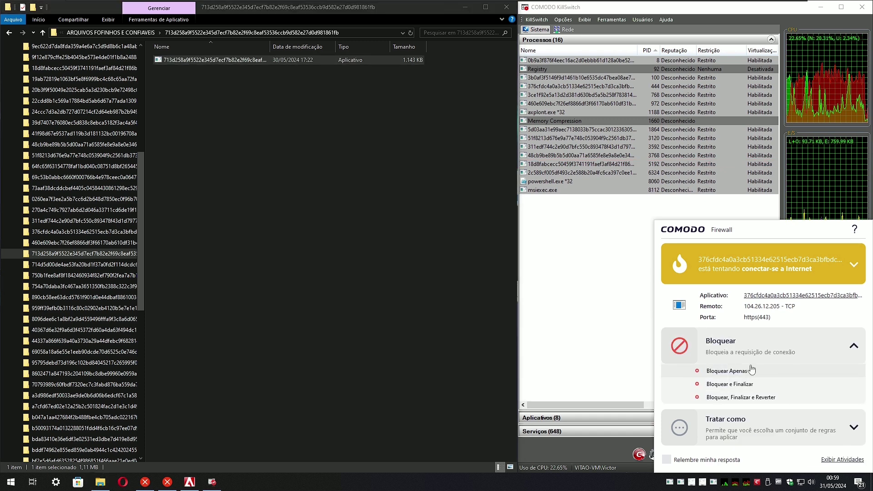
left_click(723, 365)
left_click(720, 386)
left_click(740, 369)
Run the samples in the 714d5d00, 750b1fee and 754a70da folders.
left_click(80, 264)
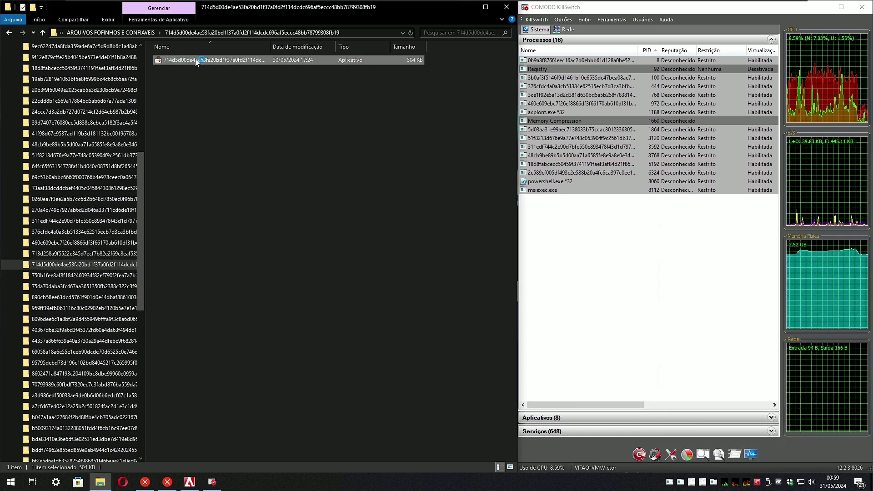
left_click(682, 334)
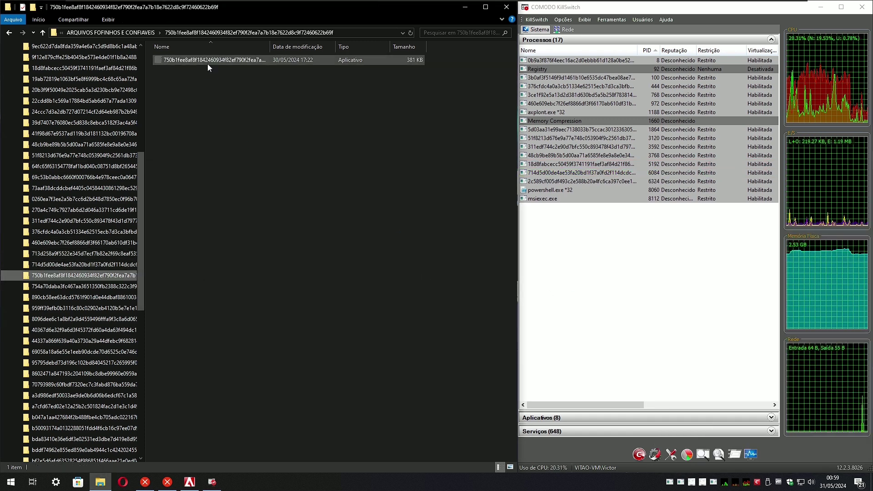
double_click(210, 61)
left_click(75, 286)
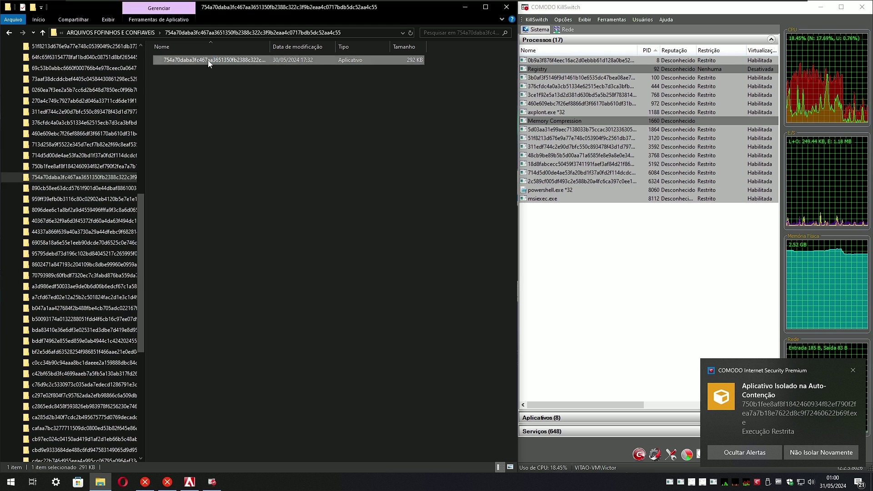
double_click(208, 60)
left_click(727, 377)
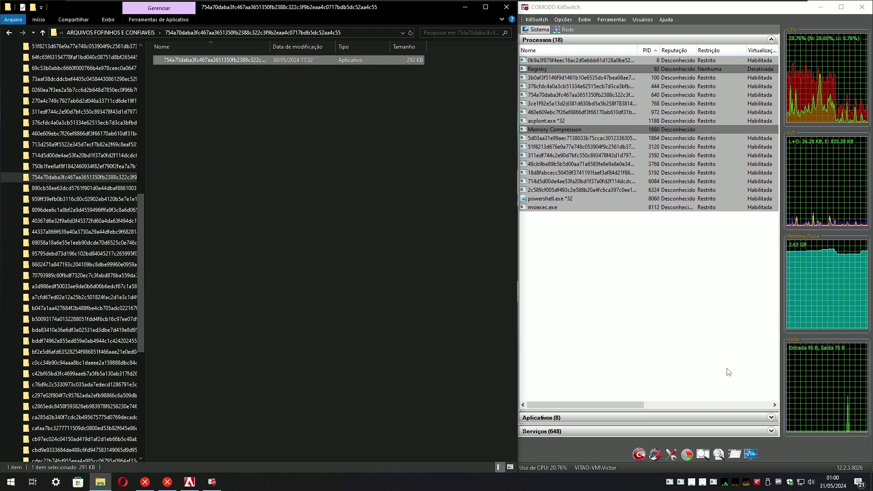
left_click(745, 373)
Run the sample in the 890cb58e folder and the script in the 959ff39e folder.
left_click(75, 187)
double_click(198, 62)
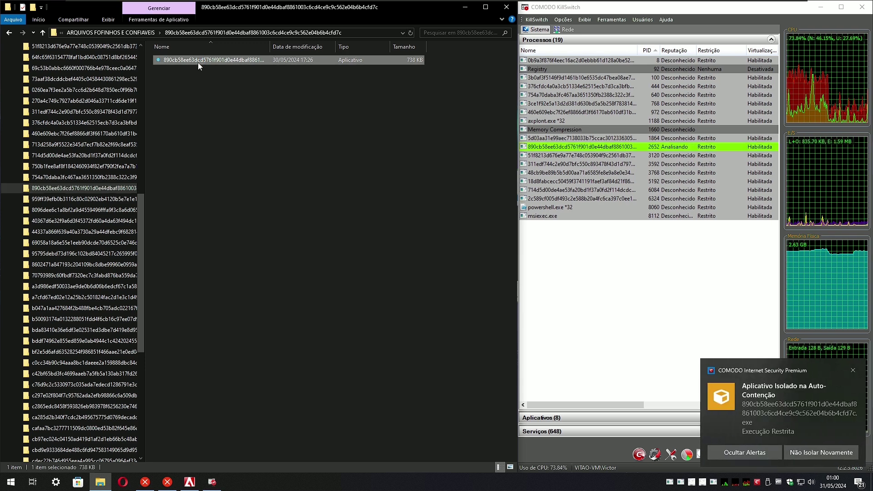
left_click(75, 199)
left_click(853, 370)
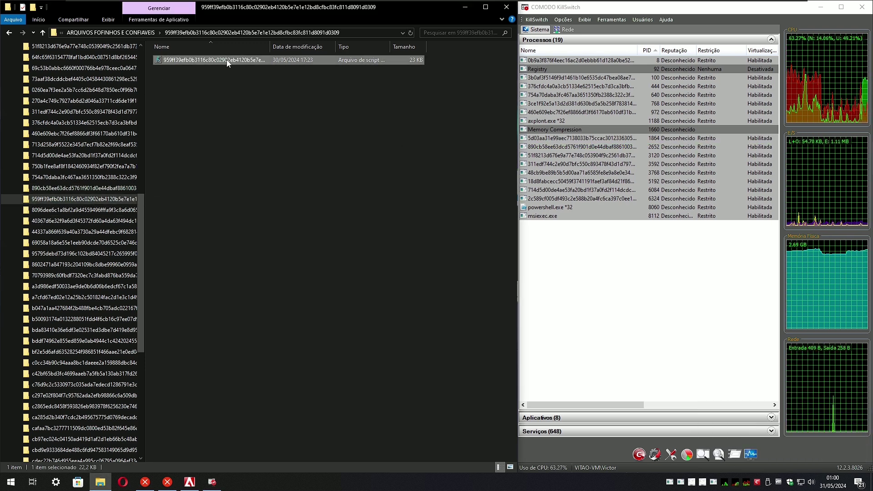
double_click(227, 60)
Run the samples in the 8096dee6 and 40367d6e folders and answer the powershell.exe connection request with Bloquear Apenas.
left_click(75, 210)
double_click(191, 60)
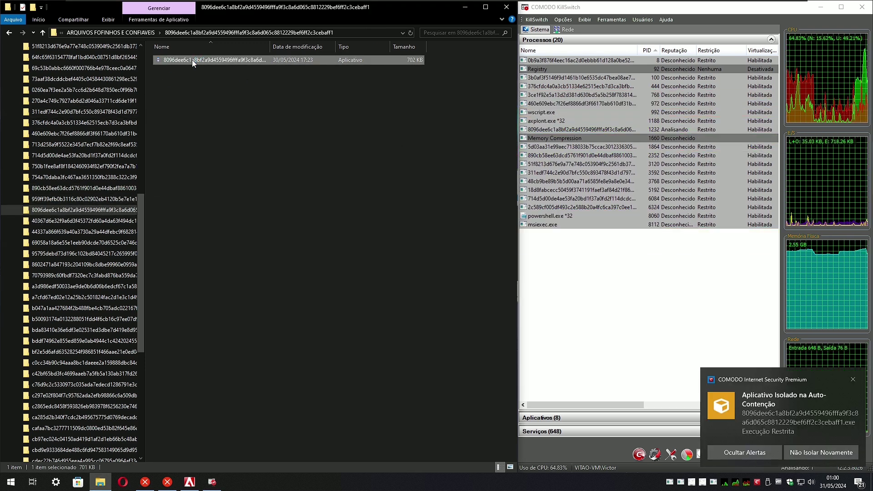
left_click(75, 220)
double_click(198, 60)
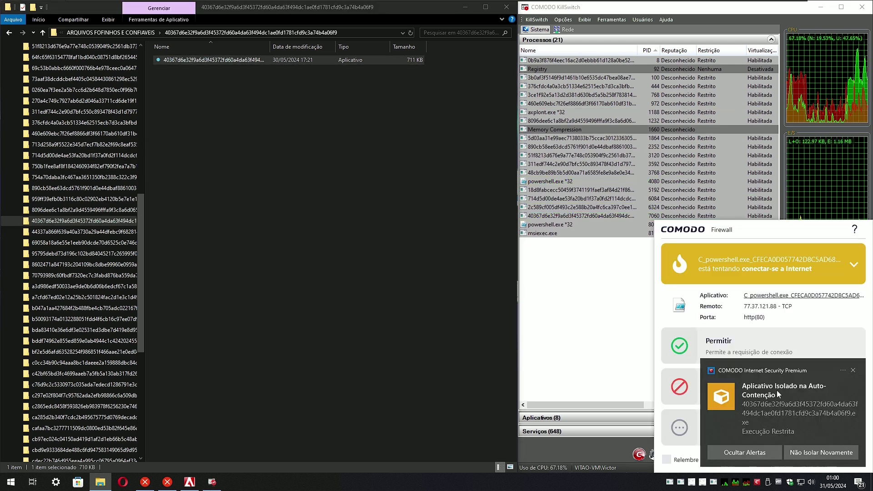
left_click(853, 370)
left_click(854, 387)
left_click(744, 371)
Answer the 8096dee6 sample's connection request with Bloquear Apenas and run the sample in the 44337a86 folder.
left_click(61, 232)
left_click(853, 387)
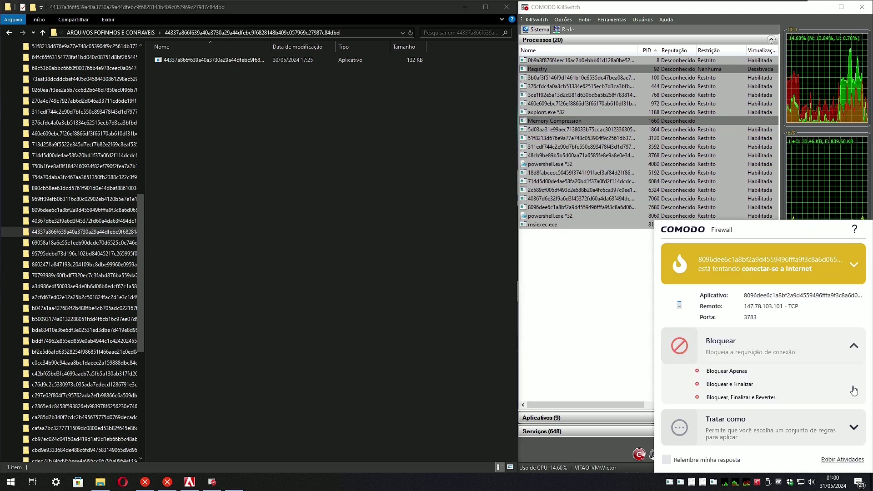
left_click(736, 371)
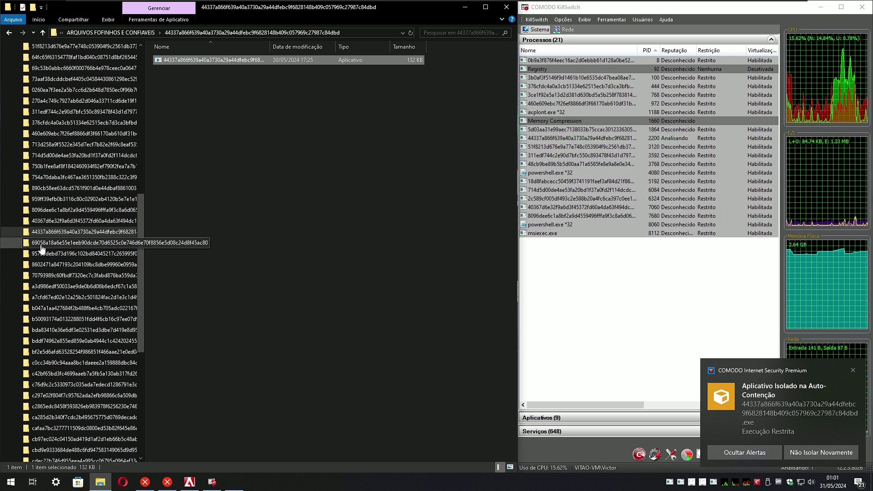
double_click(204, 59)
left_click(655, 67)
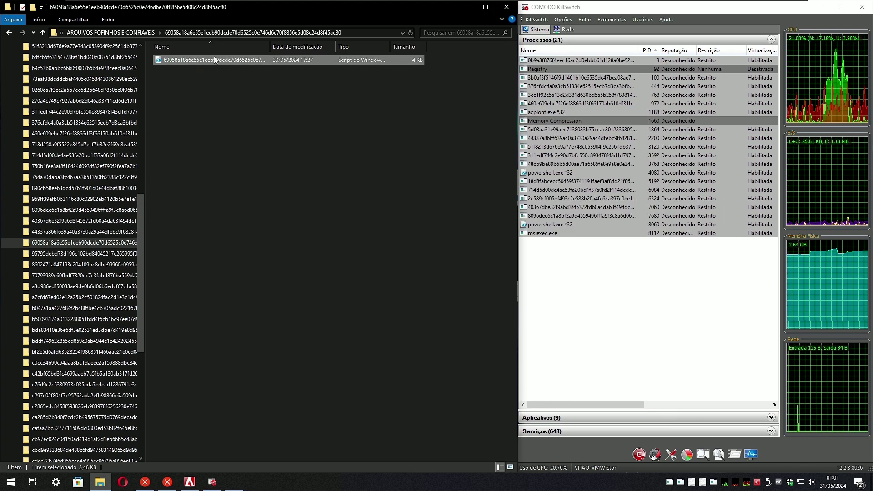
Run the script in the 69058a18 folder with PowerShell and block the MSBuild.exe connection request.
right_click(199, 59)
left_click(236, 76)
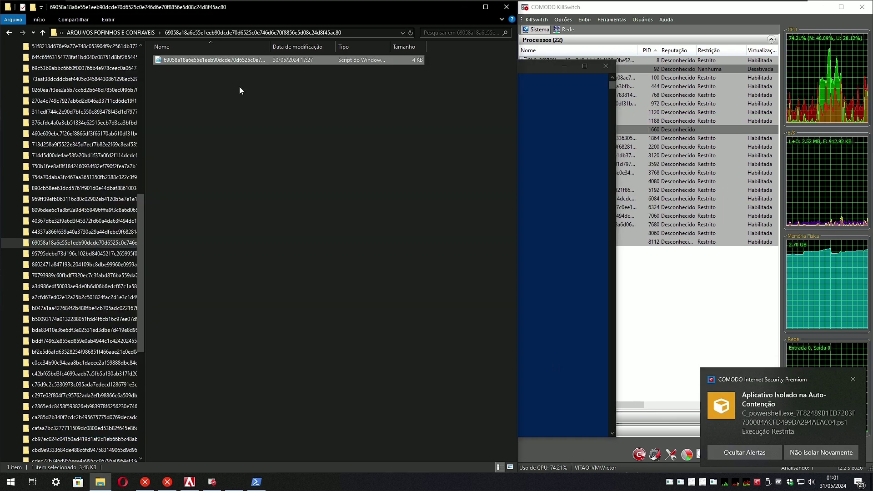
left_click(742, 375)
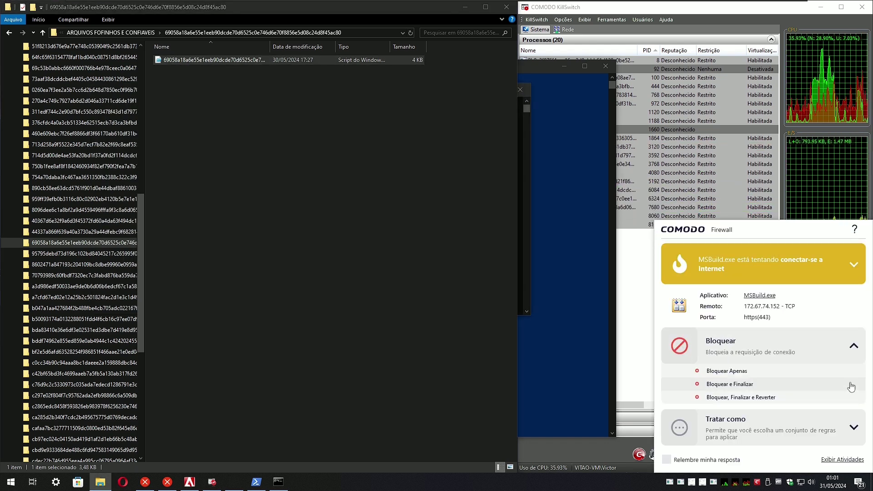
left_click(739, 382)
Run the sample in the 95795deb folder and the JS script in the 8602471a folder.
left_click(153, 307)
left_click(130, 253)
double_click(214, 60)
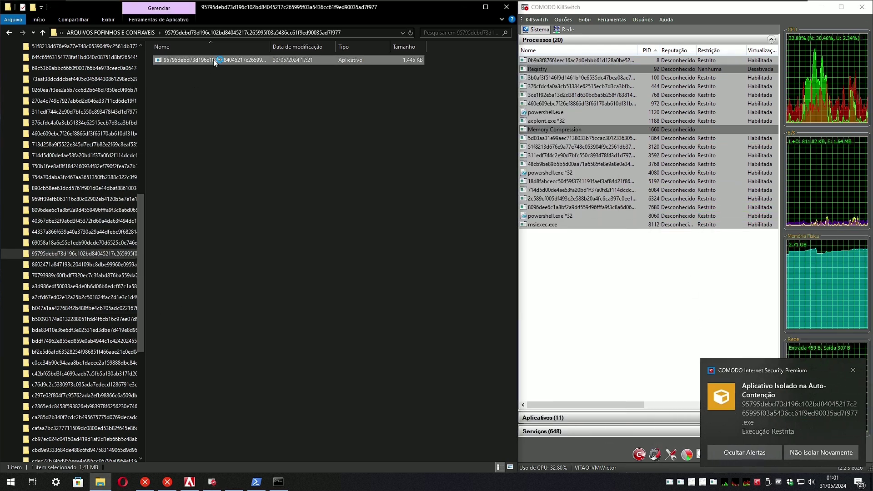
left_click(53, 266)
double_click(187, 63)
Run the samples in the 70793989 and a7cfd67e folders and the command script in the a3d986ed folder.
left_click(82, 286)
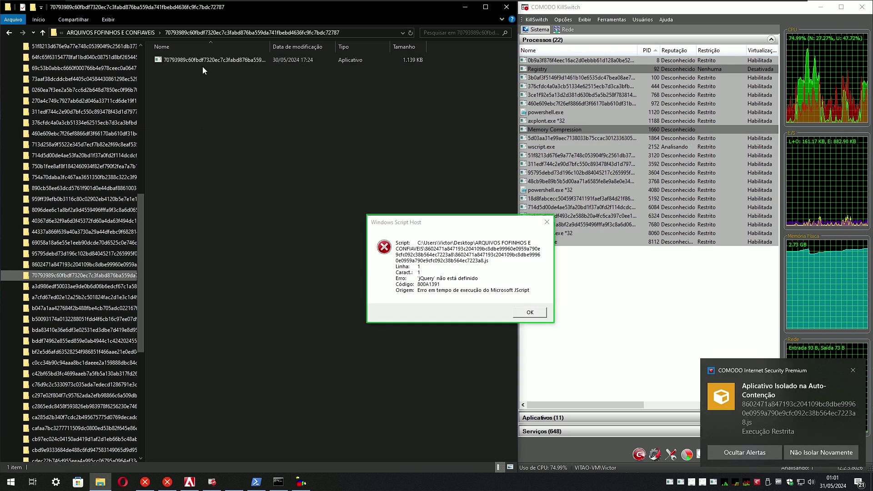
double_click(203, 64)
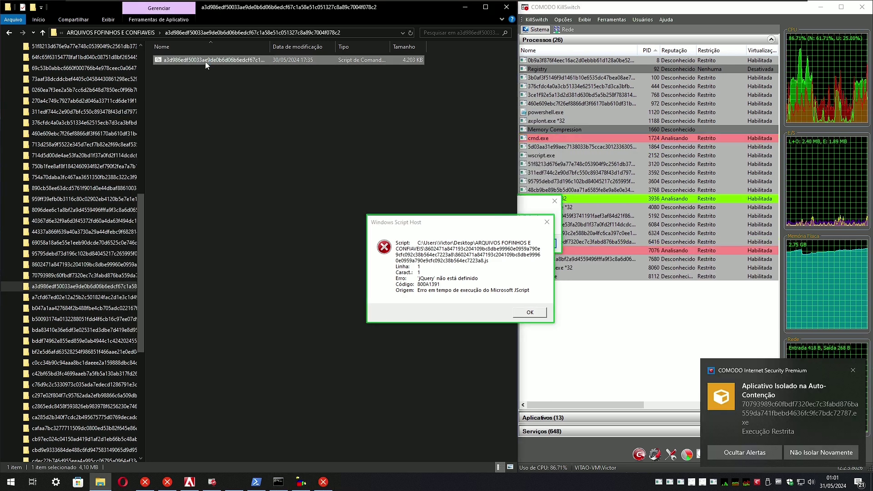
left_click(81, 297)
left_click(193, 61)
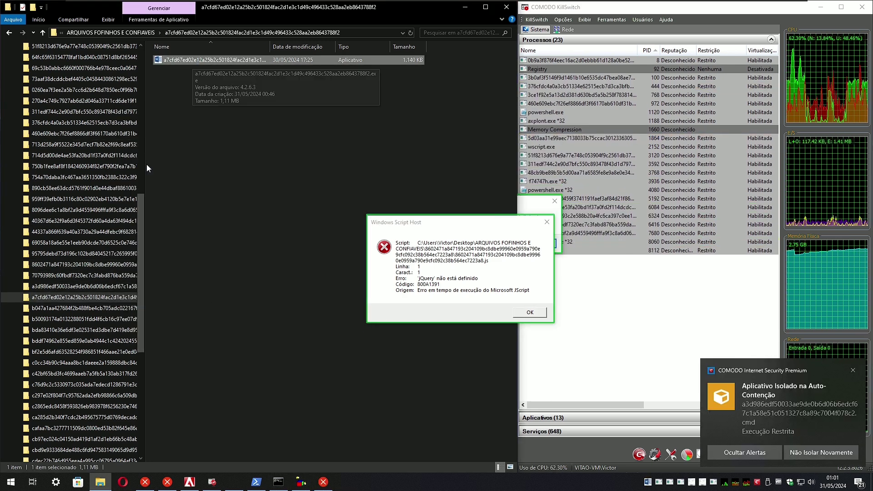
Run the sample in the b047a1aa folder twice, answering its connection requests with Bloquear Apenas.
left_click(82, 307)
left_click(215, 62)
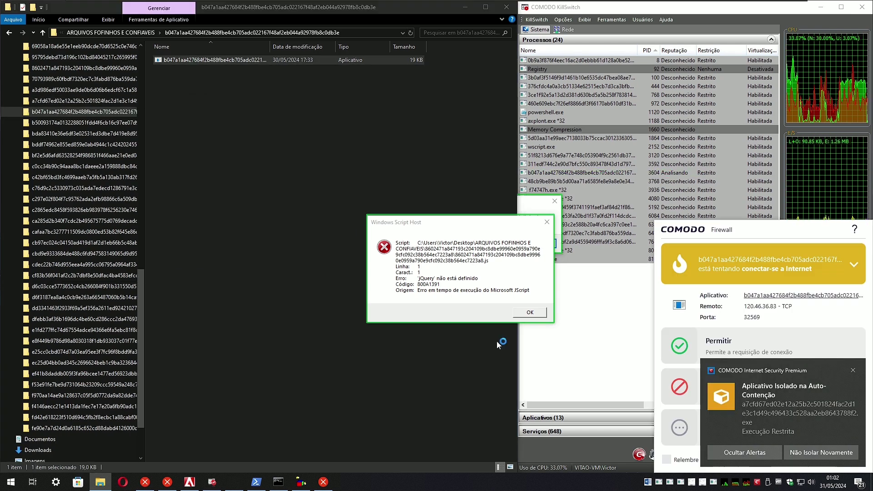
left_click(852, 385)
left_click(734, 377)
left_click(596, 379)
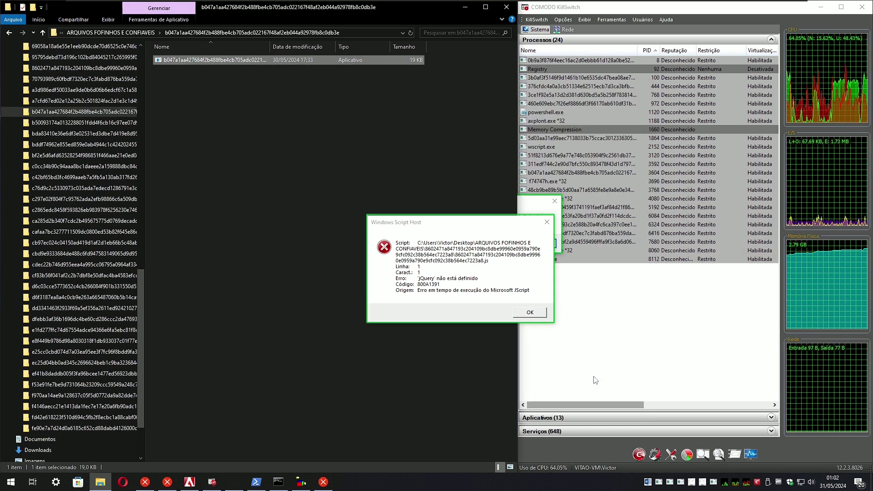
double_click(182, 61)
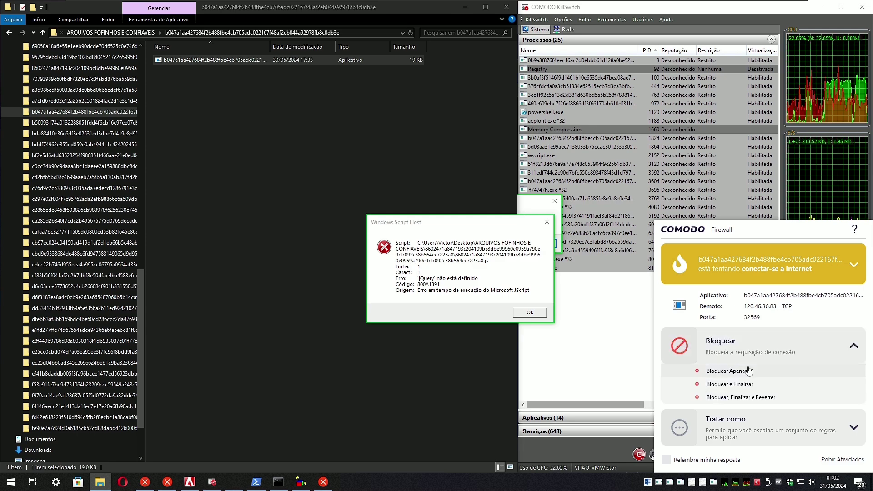
left_click(748, 371)
Run the samples in the b5009317 and bda83410 folders, closing the Windows Script Host error.
left_click(84, 122)
double_click(196, 61)
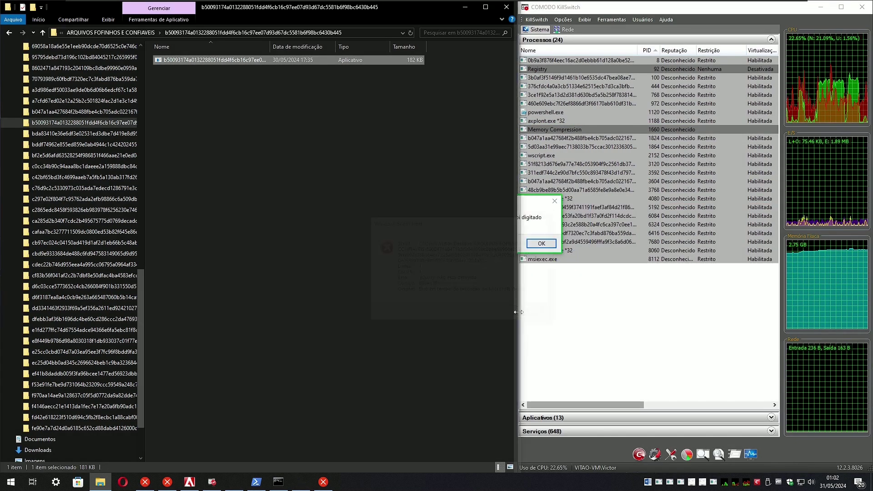
left_click(60, 134)
double_click(200, 61)
Run the samples in the bddf7496 and bf2e5d6a folders and dismiss the containment alert.
left_click(64, 145)
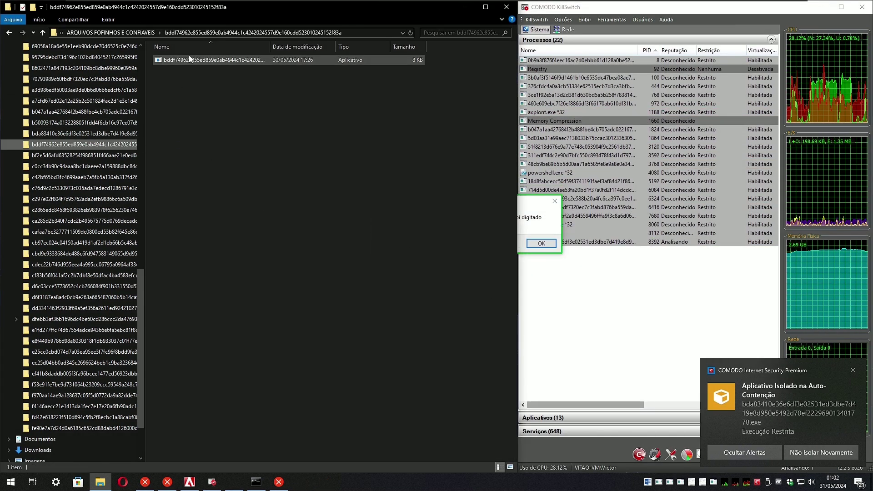
double_click(190, 60)
left_click(72, 155)
double_click(209, 61)
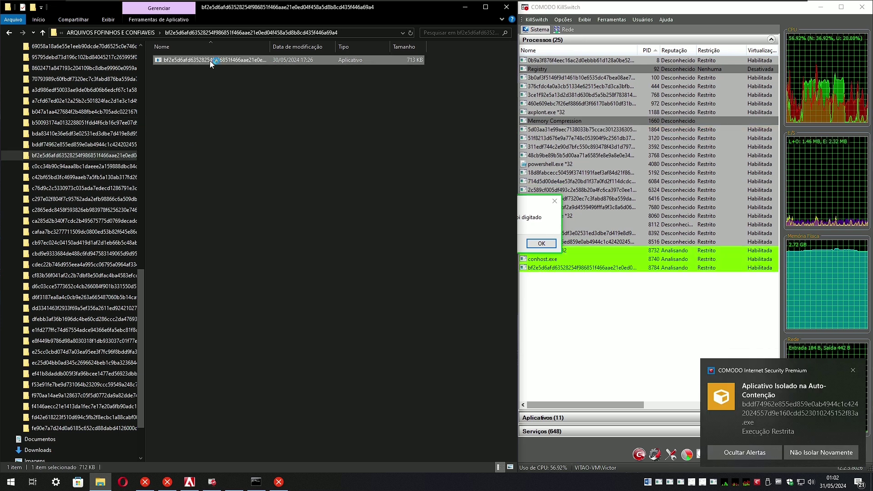
left_click(853, 371)
left_click(839, 387)
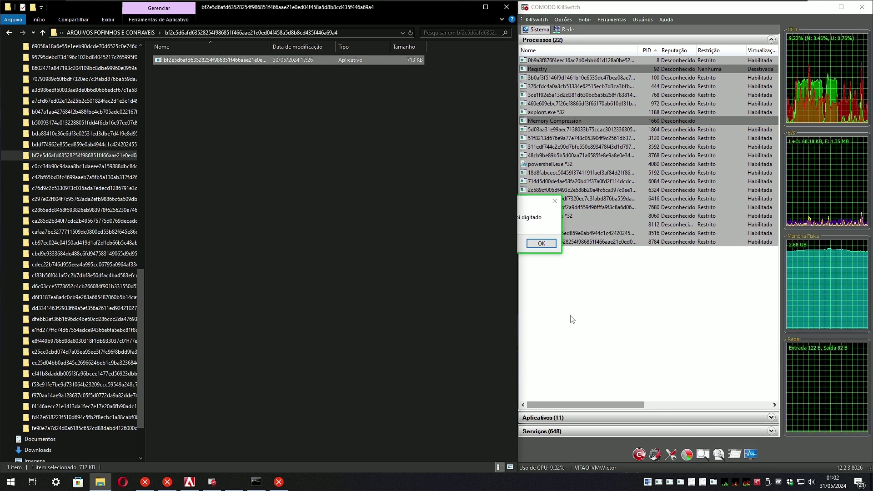
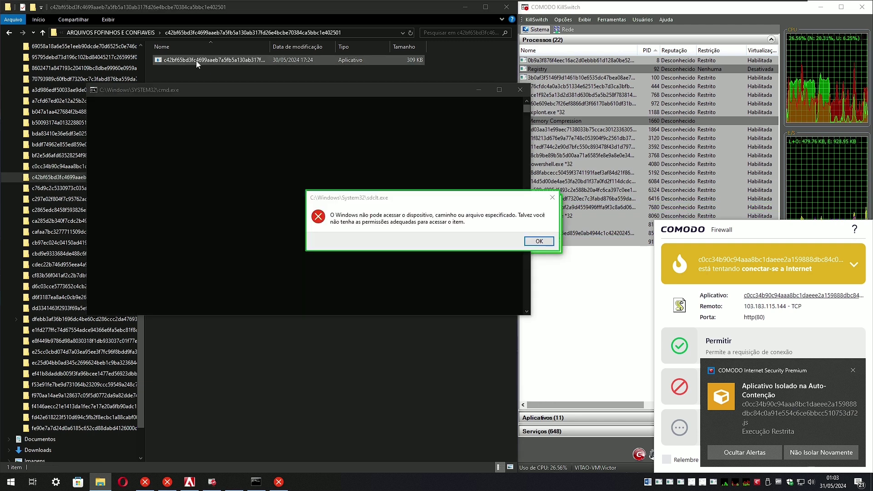
Block the c0cc34b9 script's connection request and run the samples in the c42bf65b and c76d9c2c folders.
left_click(726, 371)
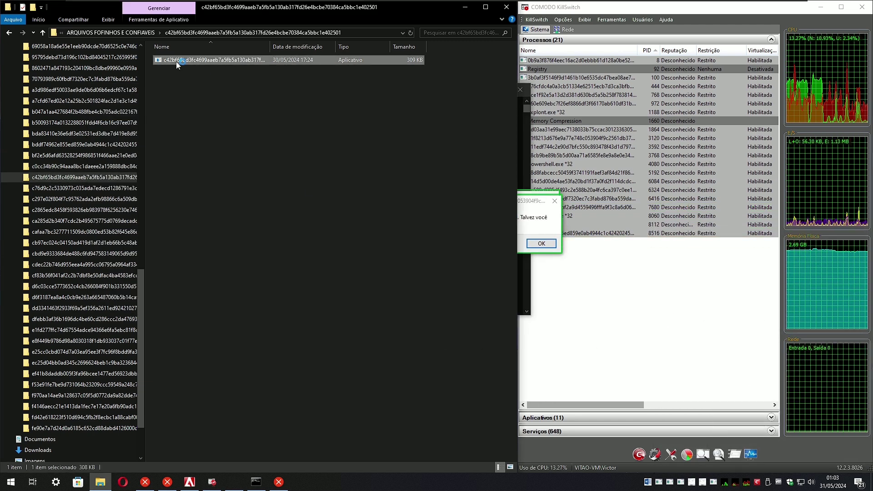
left_click(63, 190)
double_click(197, 61)
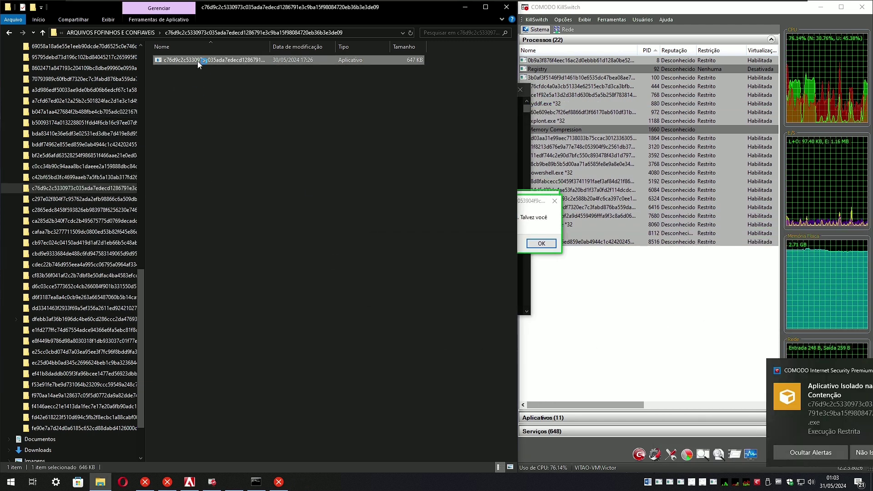
Run the samples in the c297e02f and c2865edc folders.
left_click(63, 200)
left_click(199, 61)
double_click(198, 61)
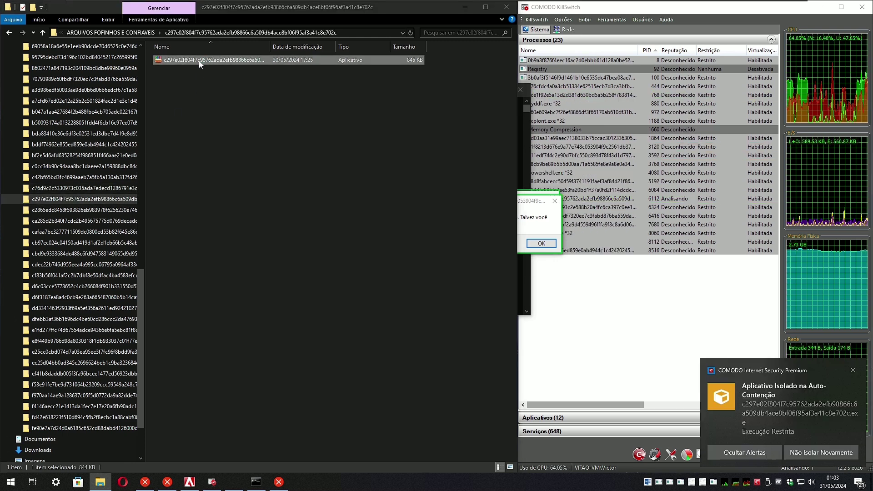
left_click(63, 210)
left_click(196, 61)
double_click(196, 61)
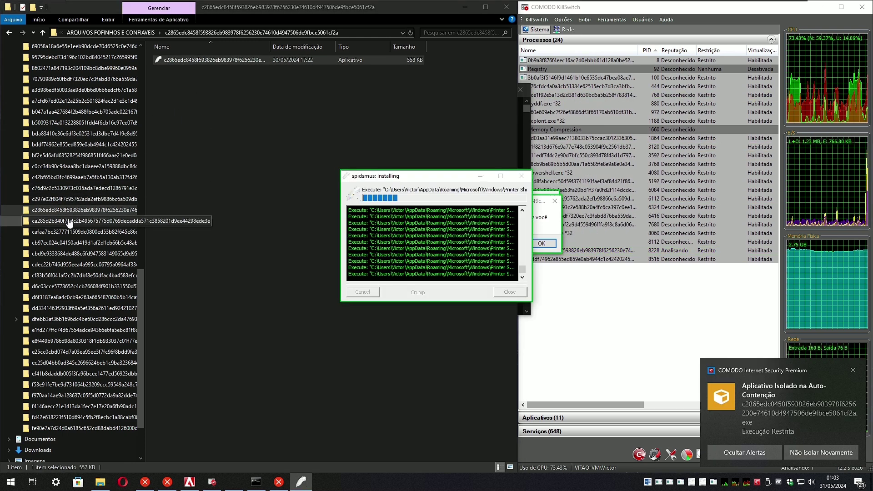
Run the samples in the ca285d2b and cafaa7bc folders.
left_click(69, 221)
left_click(183, 61)
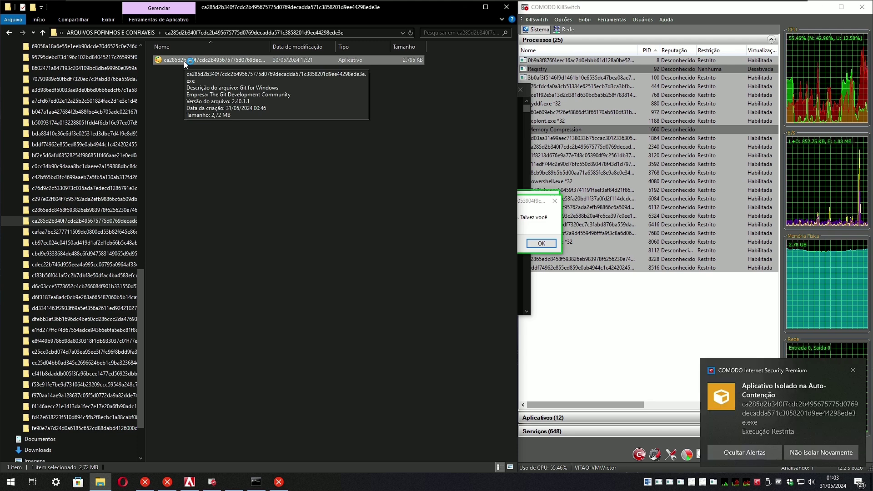
left_click(68, 232)
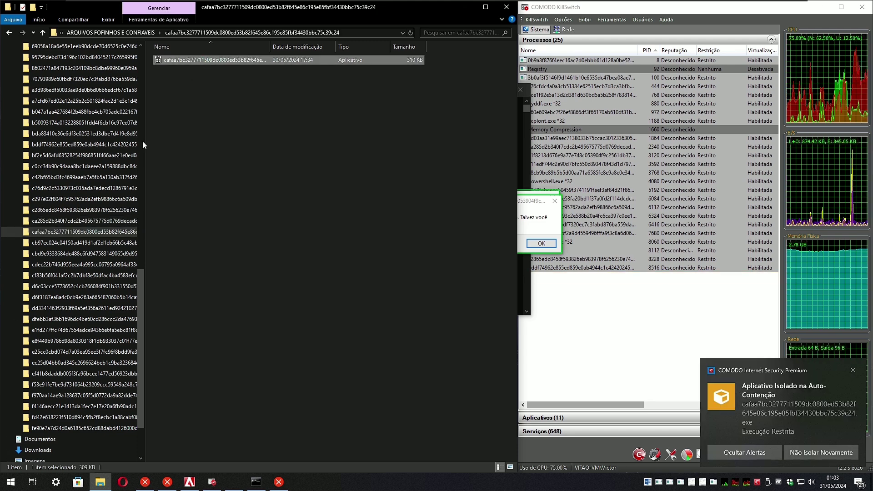
Run the samples in the cb97ec04, cbd9e933 and cdec22b7 folders.
left_click(68, 243)
double_click(203, 62)
left_click(68, 264)
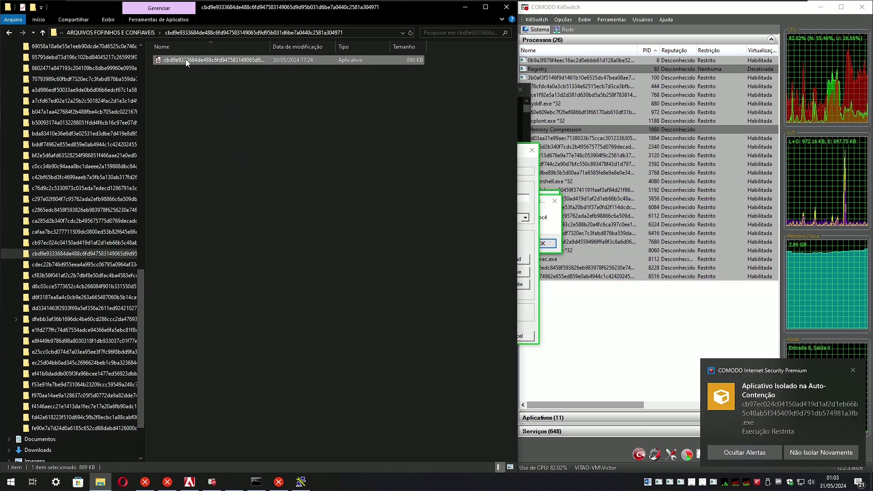
double_click(185, 60)
double_click(210, 62)
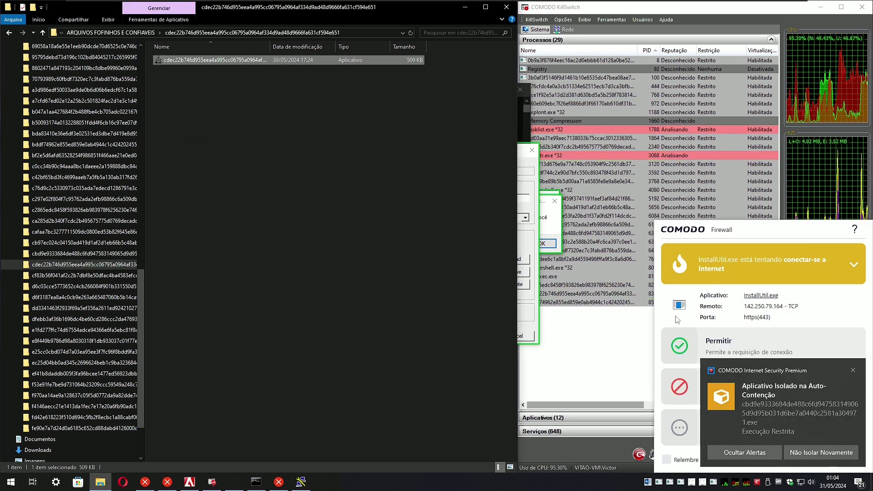
Dismiss the containment alert and block InstallUtil.exe's connection request to 142.250.79.164.
left_click(854, 371)
left_click(527, 298)
left_click(600, 376)
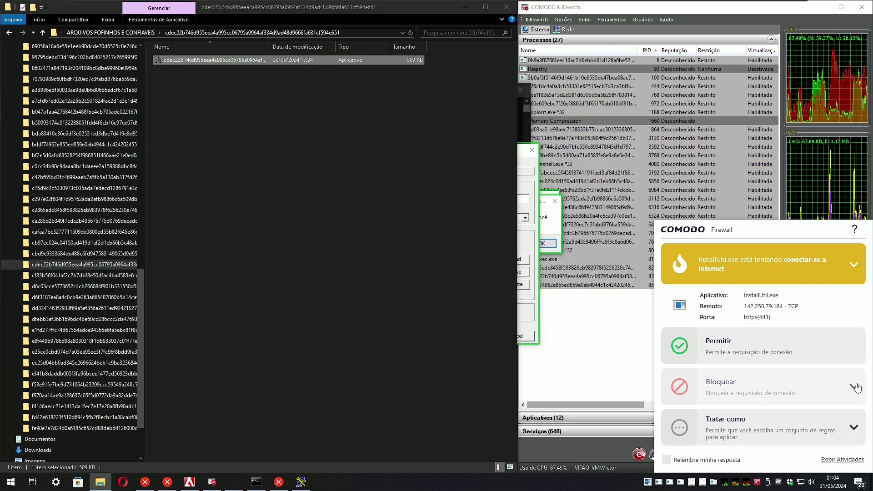
left_click(853, 387)
Run the sample in the cf83b56f folder and dismiss its containment alert.
double_click(198, 57)
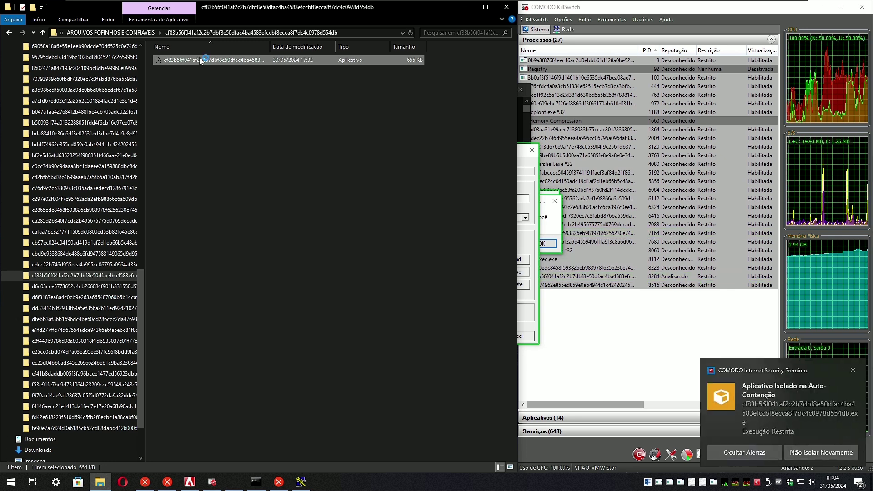
left_click(853, 370)
left_click(728, 386)
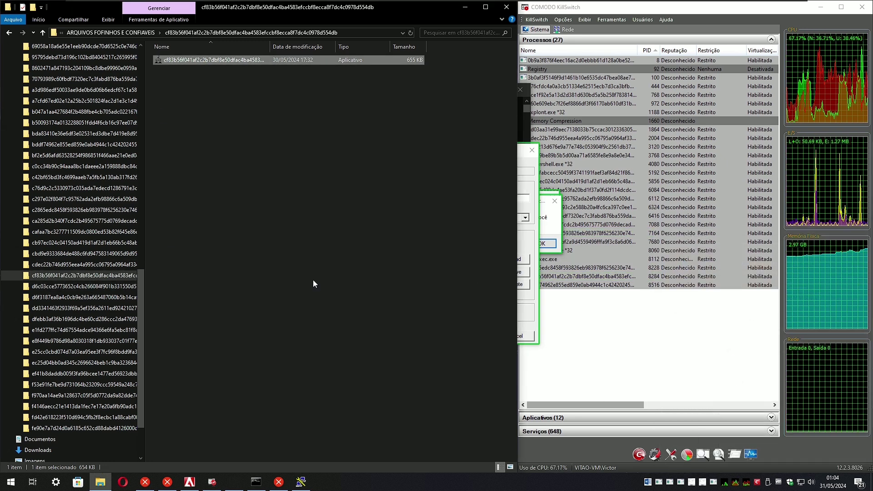
Run the samples in the d6c03cce, d6f3187e and dd334146 folders.
left_click(84, 286)
left_click(84, 297)
double_click(198, 59)
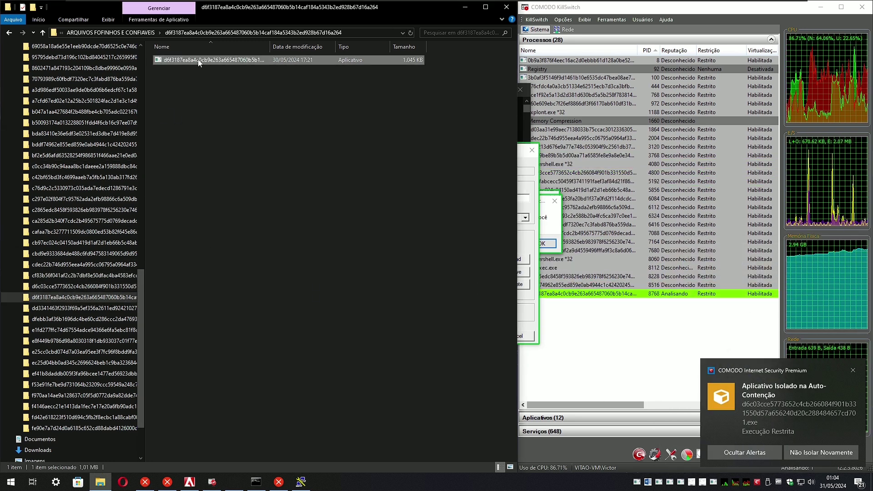
double_click(204, 61)
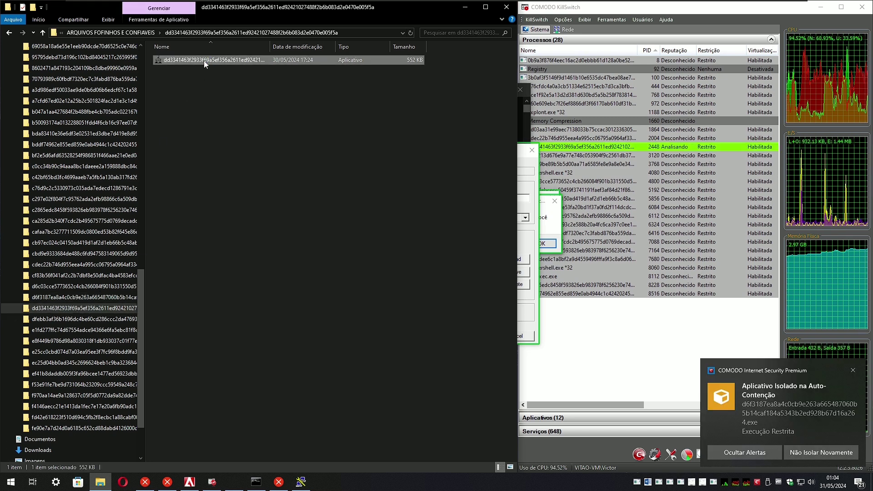
Extract the zip archive in the dfebb3af folder and open the extracted item.
left_click(85, 319)
double_click(211, 62)
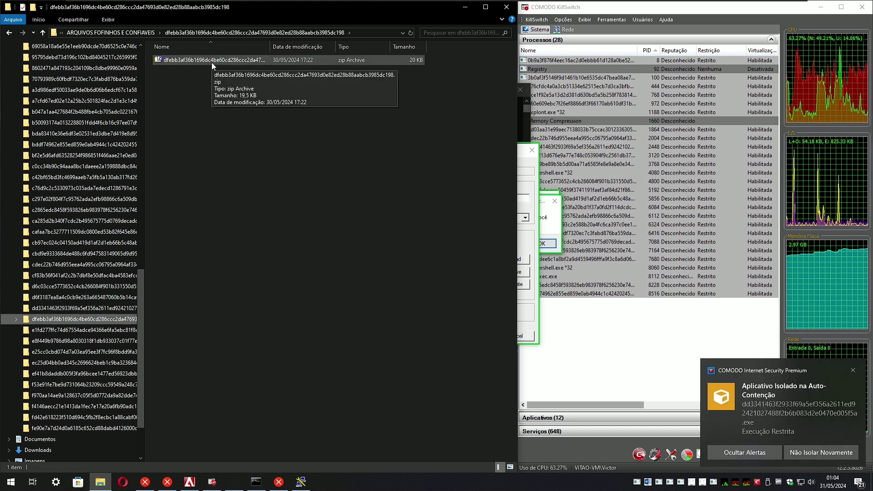
left_click(458, 60)
right_click(187, 60)
left_click(370, 98)
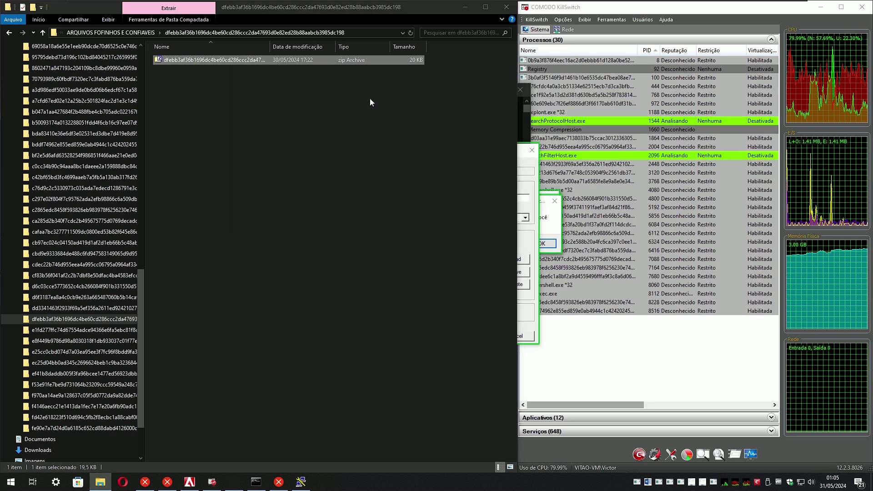
double_click(175, 69)
Run the samples in the e1fd277f and e8f449b9 folders.
left_click(84, 330)
double_click(205, 61)
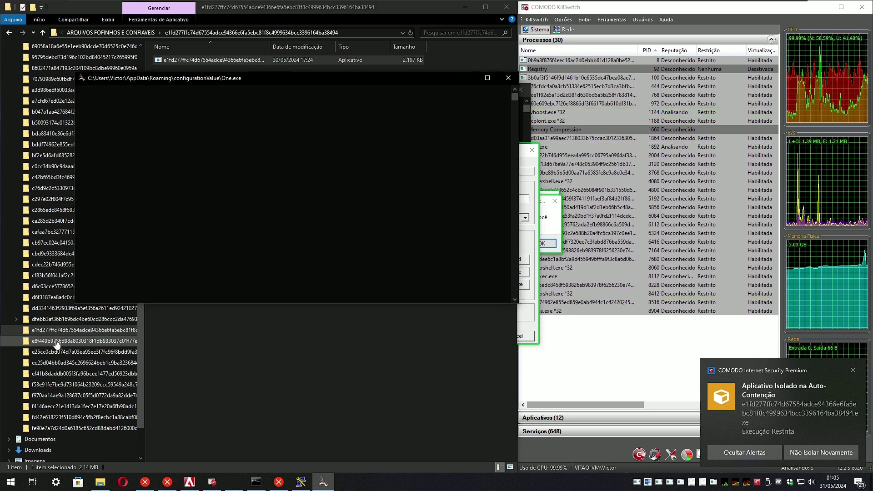
left_click(84, 341)
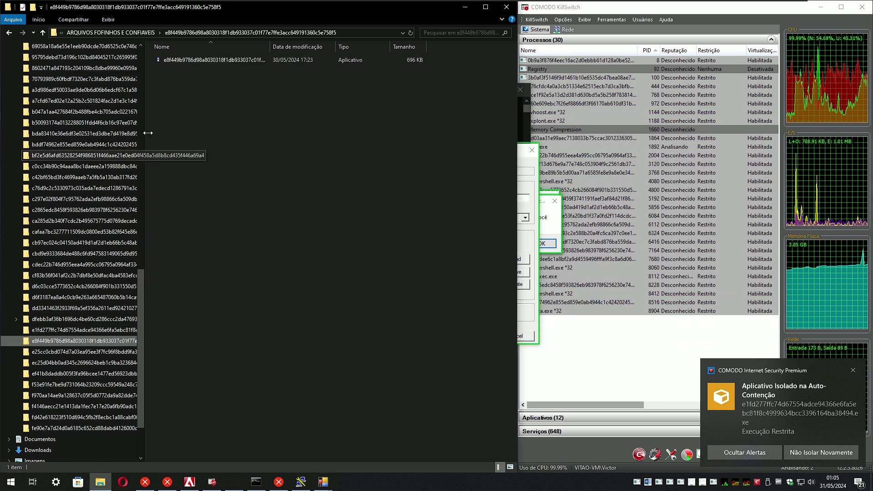
double_click(200, 61)
Run the e25cc0cb script with PowerShell and block the connection requests from the c2865edc and e8f449b9 samples.
left_click(84, 352)
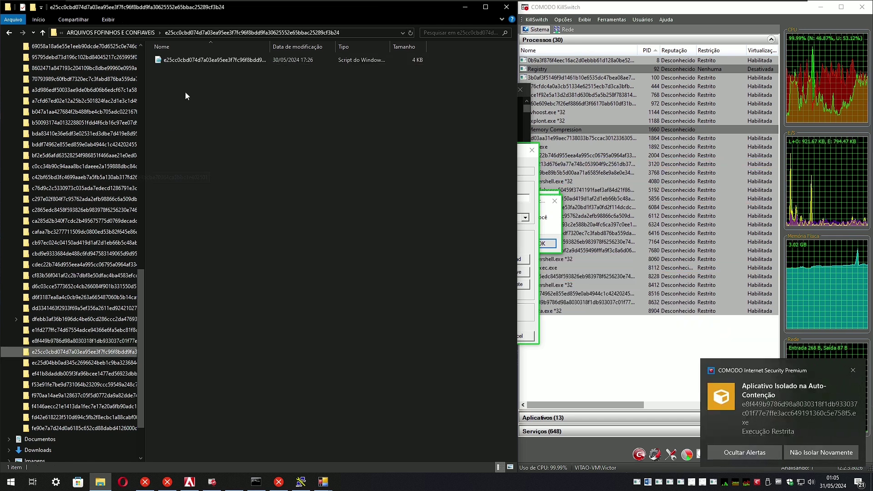
right_click(204, 62)
left_click(238, 79)
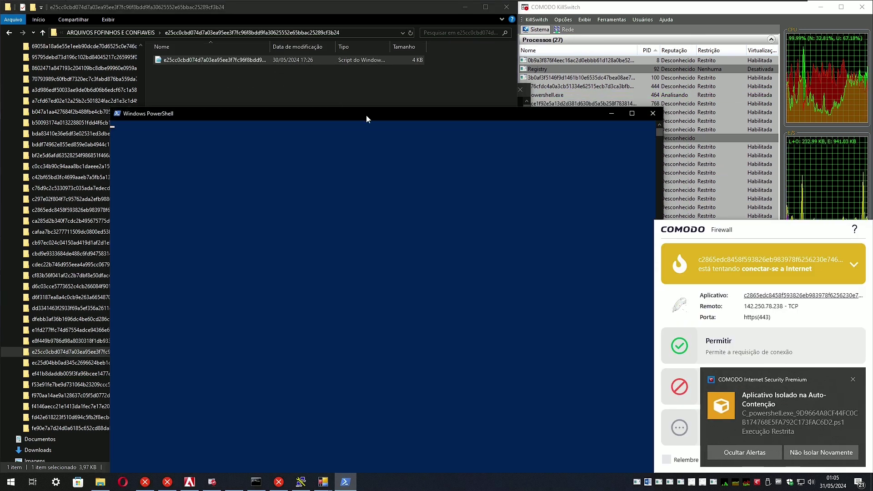
left_click(727, 371)
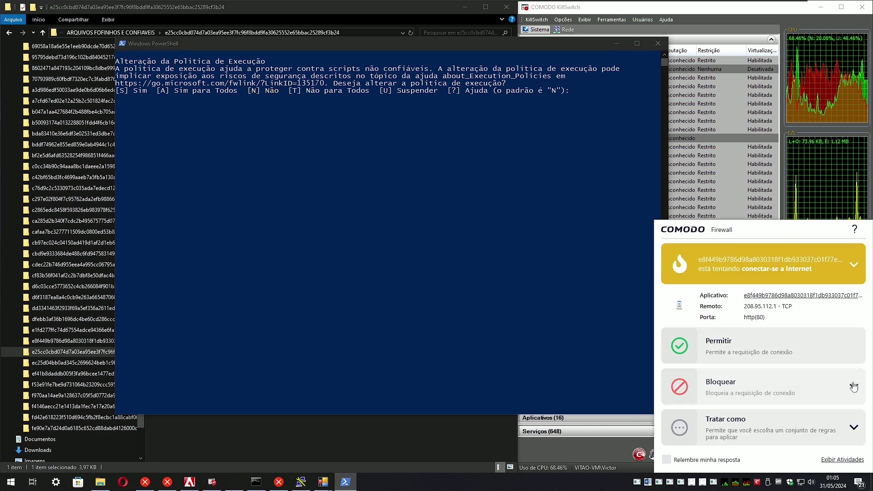
Run the samples in the ec25d04b and ef41b8da folders.
left_click(50, 362)
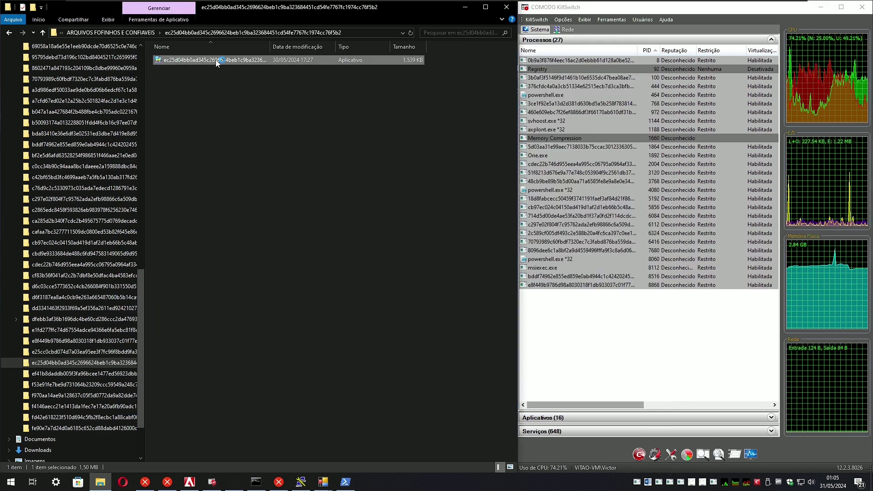
double_click(214, 59)
left_click(859, 391)
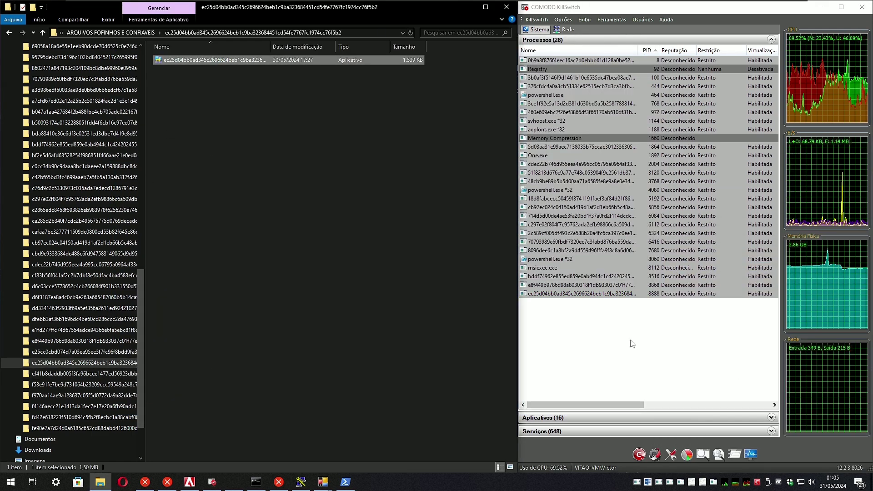
left_click(105, 373)
double_click(214, 59)
Run the samples in the f53e91fe and f970aa14 folders.
left_click(104, 384)
scroll(91, 372, "down", 3)
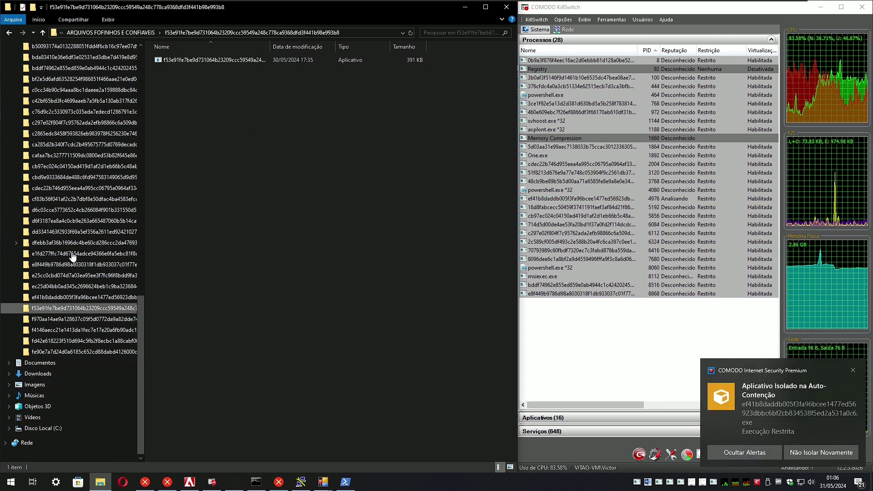
double_click(231, 60)
left_click(559, 255)
left_click(75, 320)
double_click(206, 60)
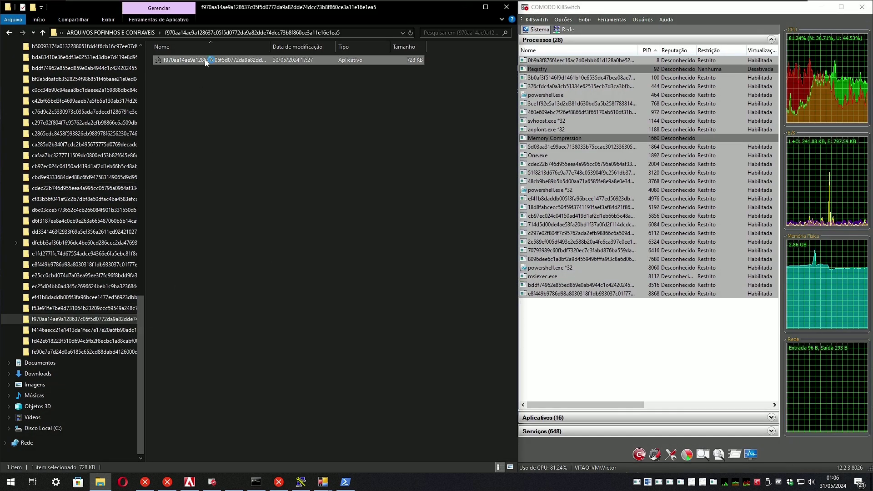
Run the sample in the f4146aec folder and block its connection request to 185.172.128.90.
left_click(73, 329)
double_click(228, 60)
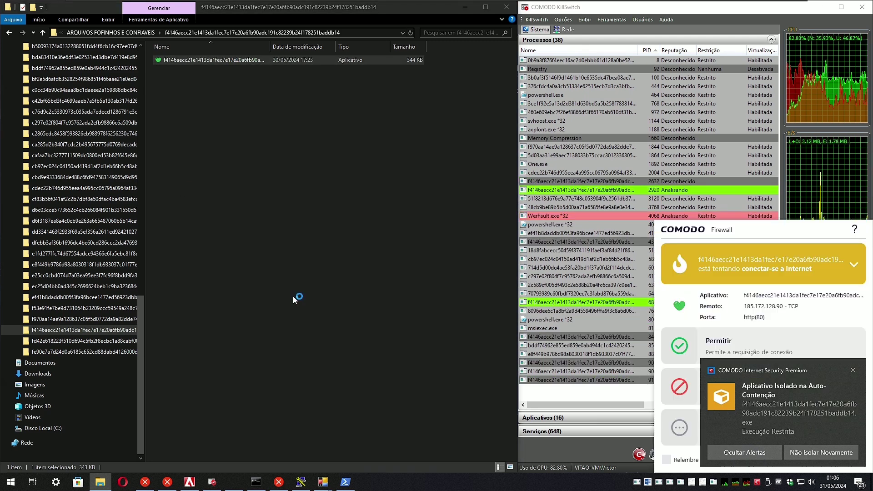
left_click(854, 372)
left_click(854, 378)
left_click(736, 383)
Run the samples in the last two folders, fd42e618 and fe90e7a7.
left_click(48, 341)
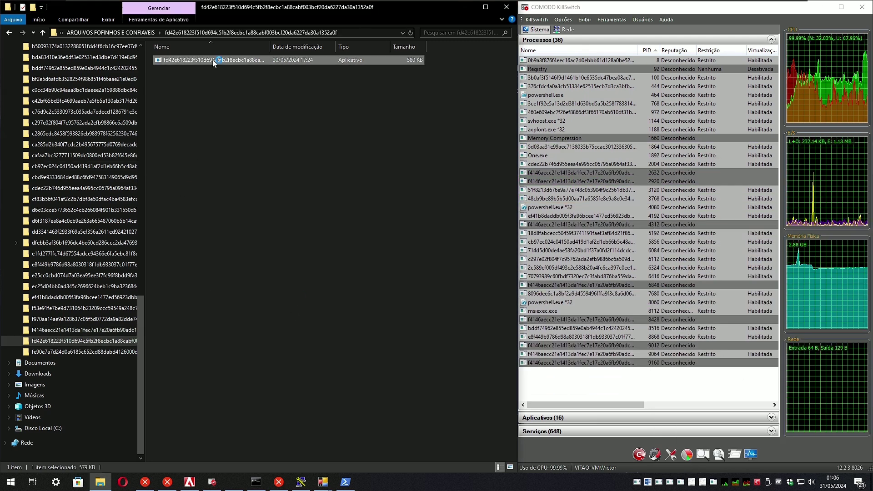
double_click(207, 61)
left_click(50, 352)
double_click(207, 61)
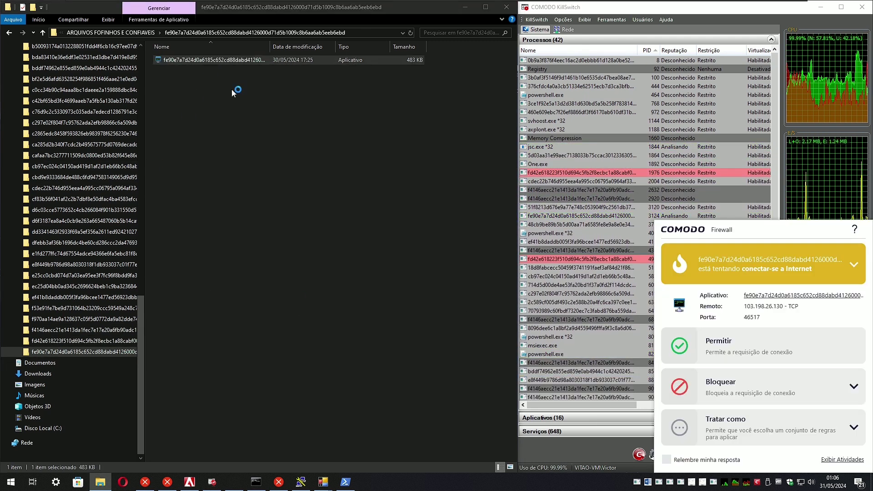
Block the connection requests from the fe90e7a7 sample and jsc.exe.
left_click(855, 371)
left_click(855, 385)
left_click(745, 371)
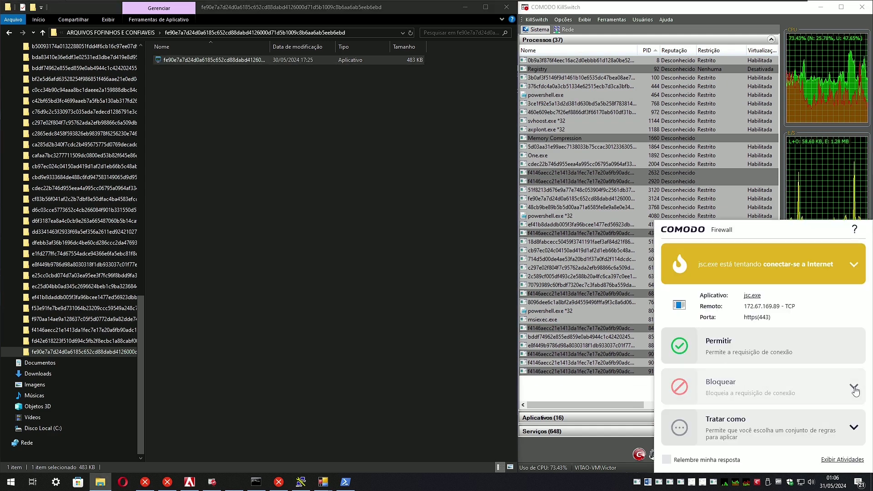
left_click(854, 386)
left_click(741, 372)
Clear the sample folder window from view and open Task Manager side by side with KillSwitch.
left_click(394, 147)
key("super+Right")
left_click(779, 26)
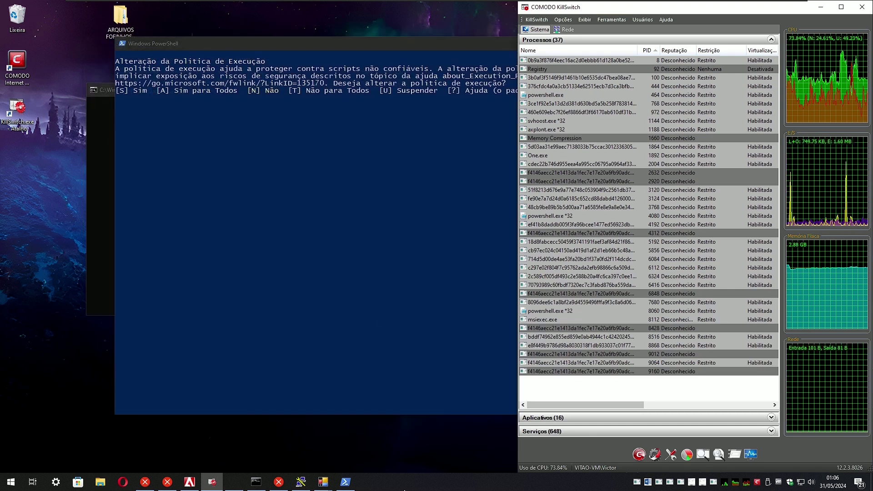
right_click(405, 484)
left_click(432, 442)
left_click(119, 224)
key("super+Left")
Show the Fornecedor column and widen the Nome column in Task Manager, giving KillSwitch more of the screen width.
right_click(75, 52)
left_click(107, 81)
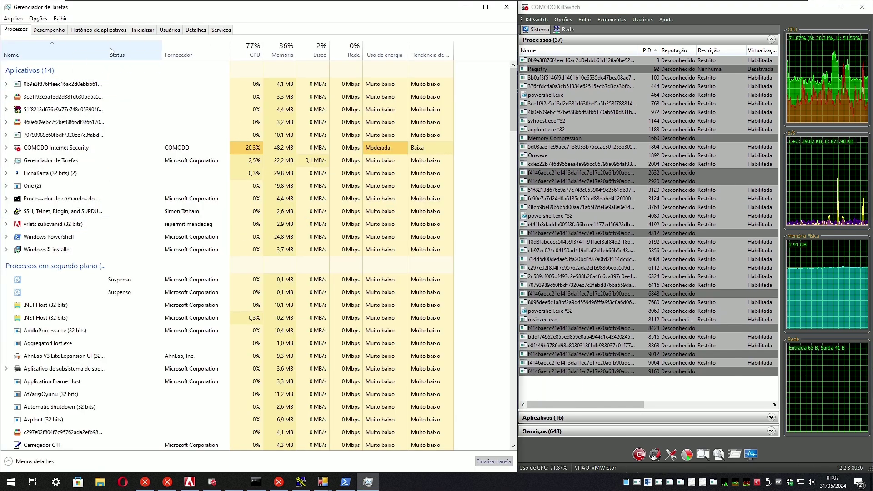
left_click_drag(107, 51, 172, 51)
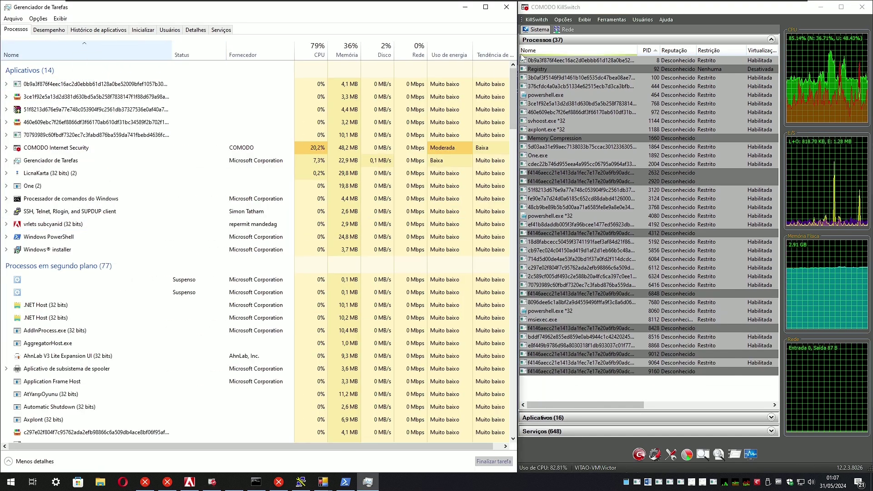
left_click_drag(518, 57, 419, 58)
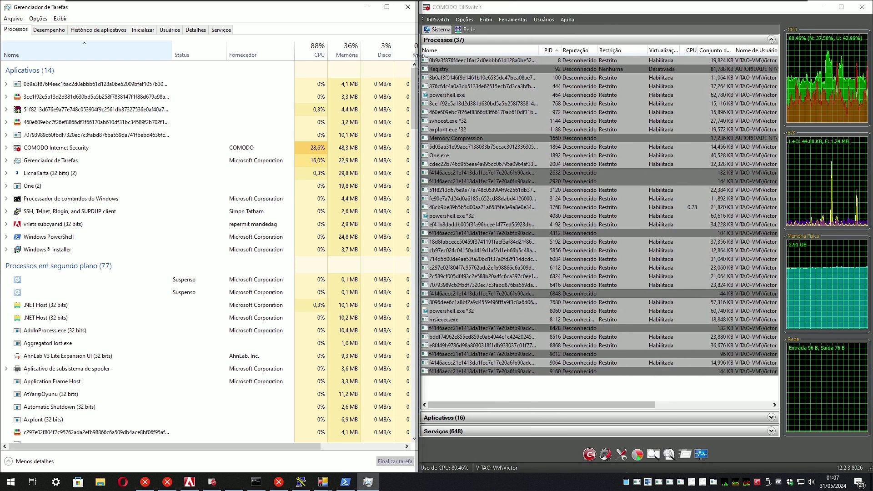
Minimize Task Manager and KillSwitch, examine the windows the samples left open, and bring Task Manager back.
left_click(368, 483)
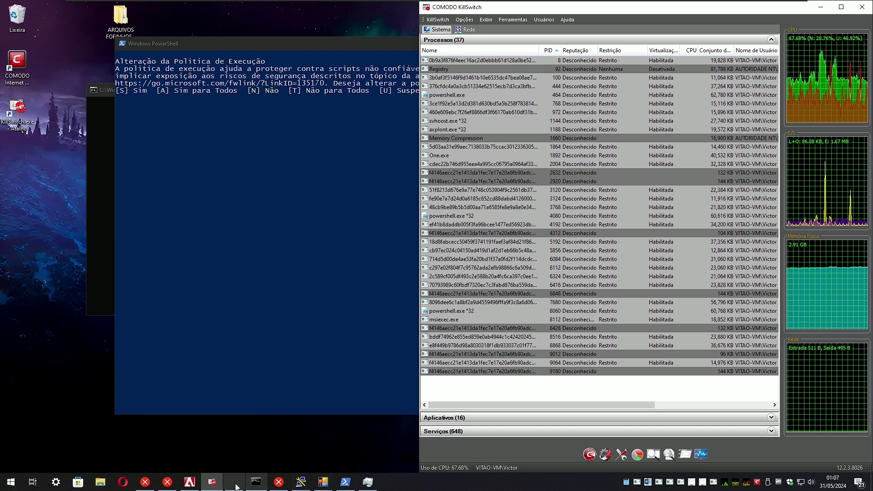
left_click(211, 482)
left_click(144, 483)
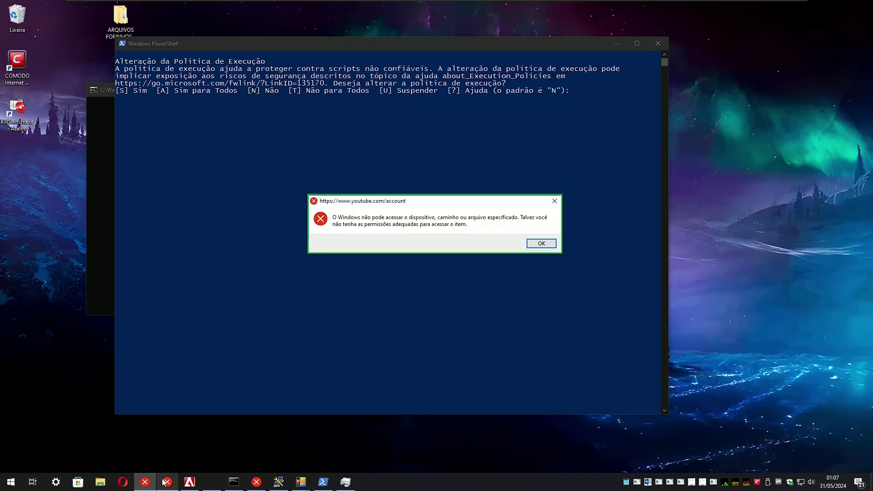
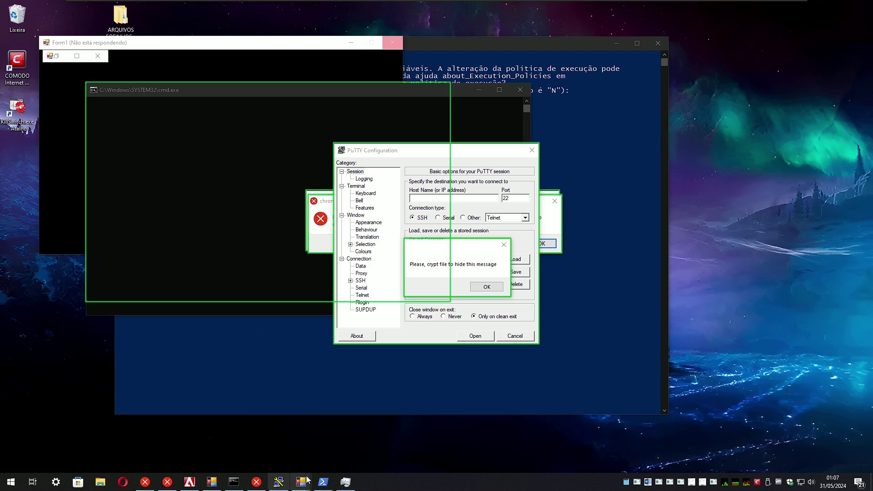
left_click(324, 482)
left_click(345, 482)
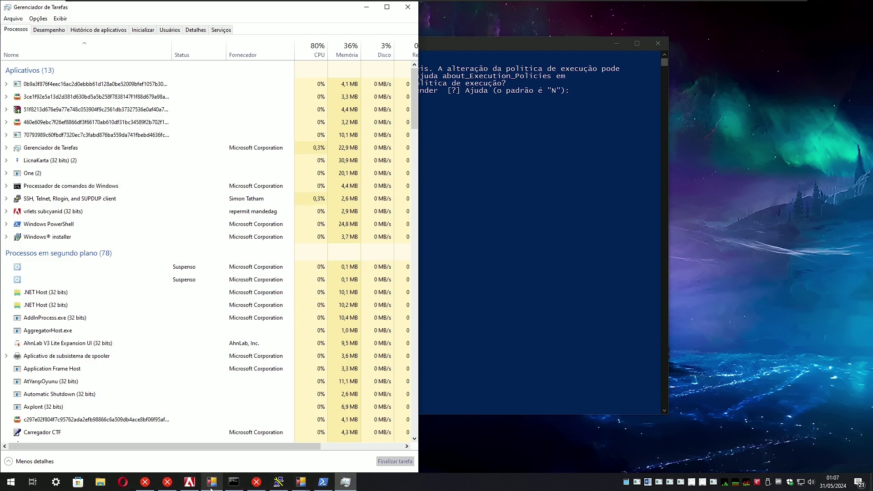
Restore KillSwitch beside Task Manager and open the main window of COMODO Internet Security.
mouse_move(211, 490)
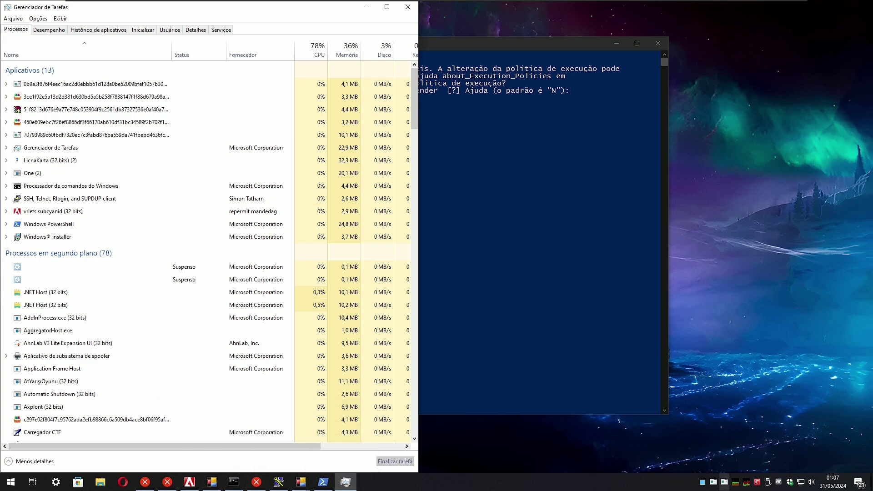
double_click(748, 484)
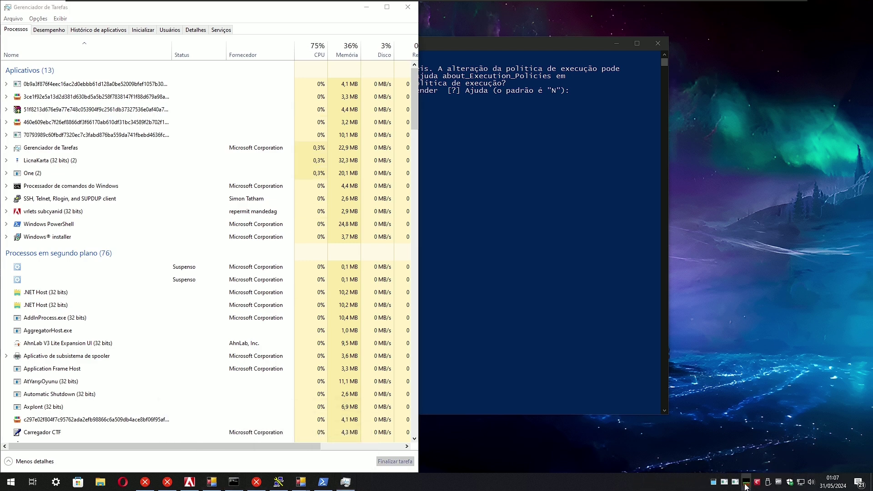
right_click(748, 482)
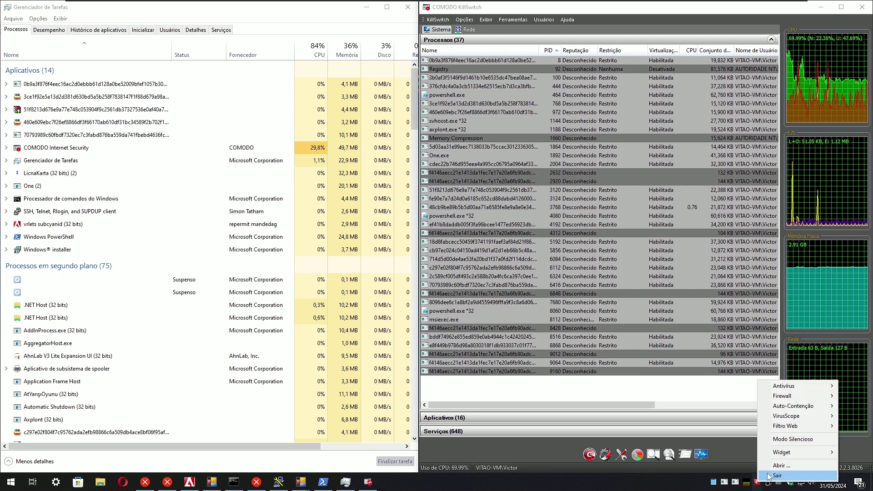
left_click(773, 466)
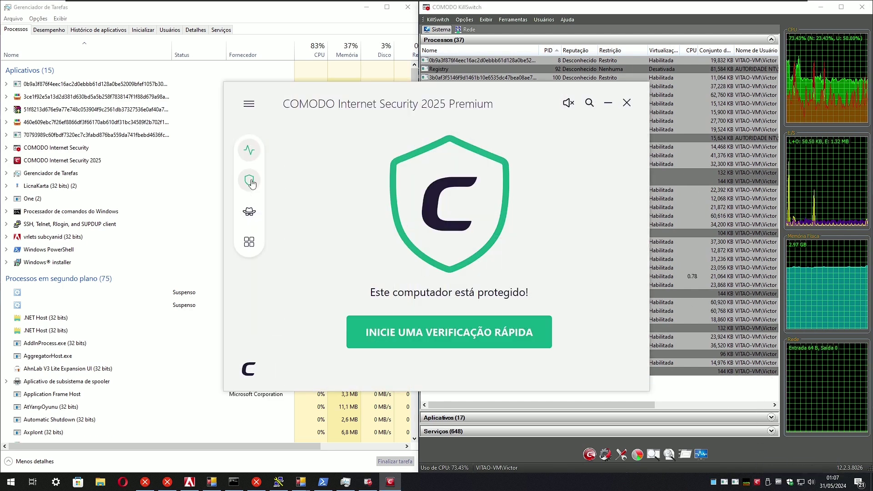
Go to the Contenção protection tasks and view the list of active processes, closing the list when done.
left_click(249, 180)
left_click(544, 178)
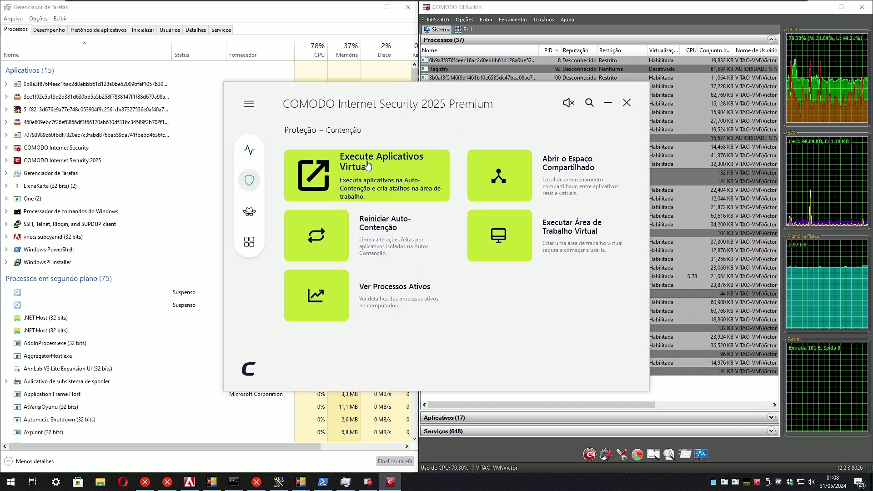
left_click(364, 304)
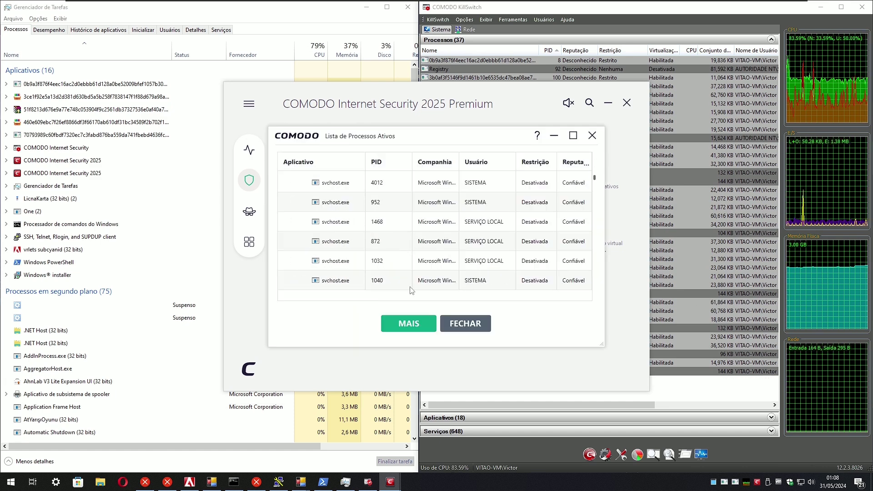
left_click(465, 323)
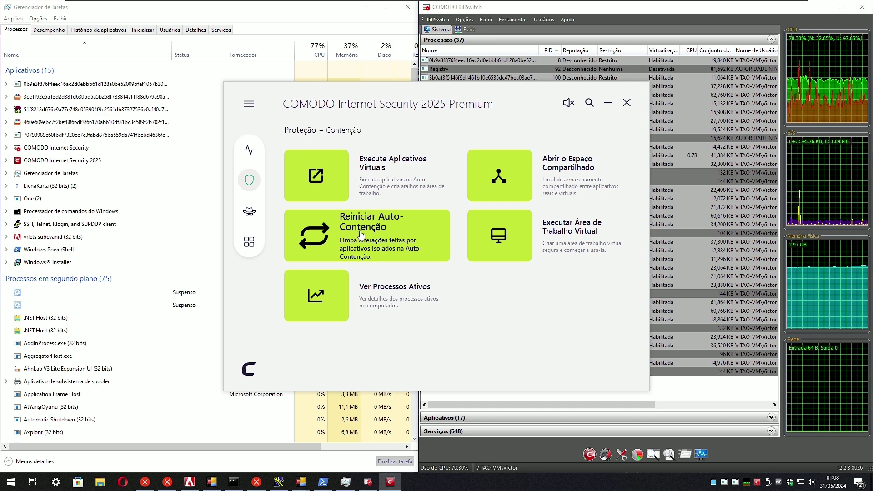
Move the COMODO window clear of the KillSwitch process list and reset Auto-Contenção, erasing all changes made by contained applications.
left_click_drag(473, 92, 264, 86)
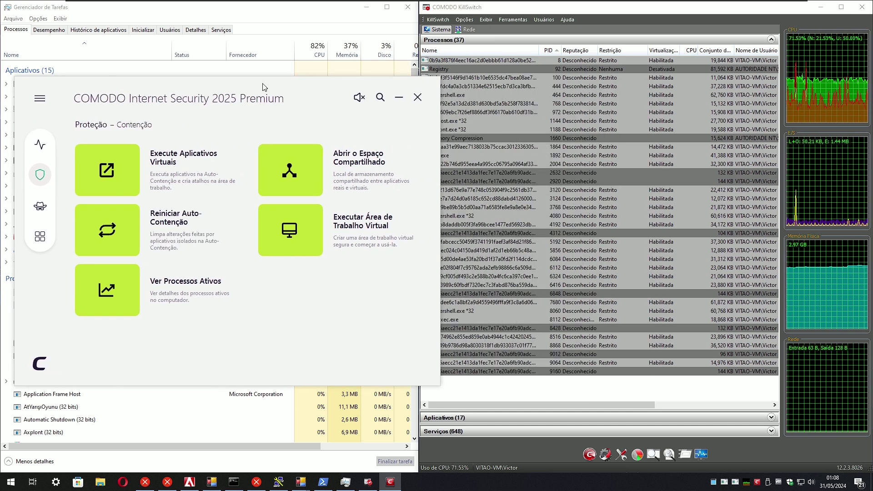
left_click(153, 222)
left_click(152, 227)
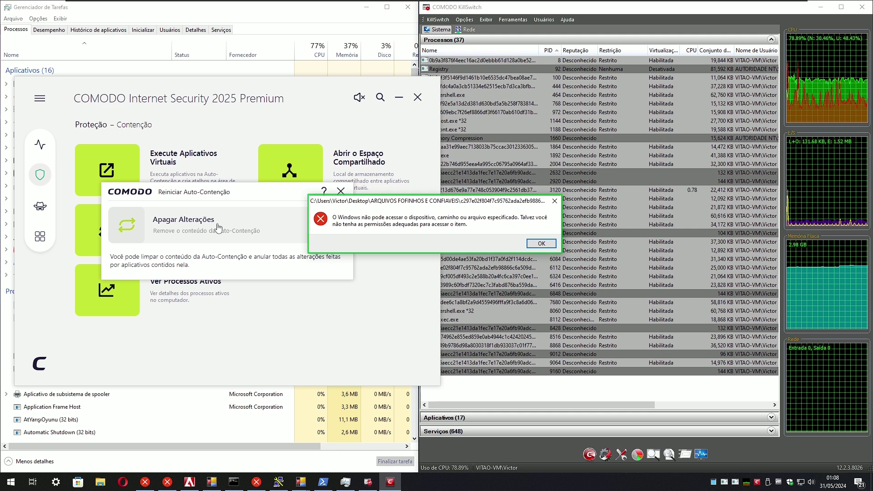
left_click(218, 228)
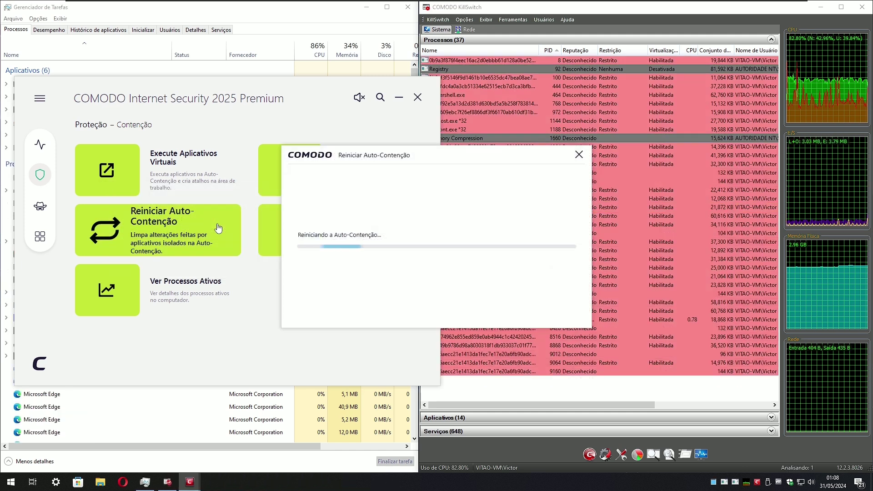
left_click(449, 274)
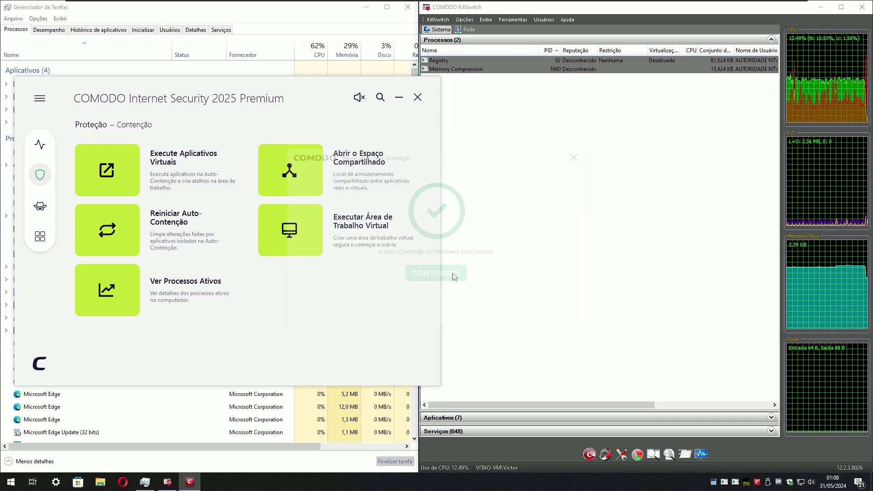
left_click(491, 143)
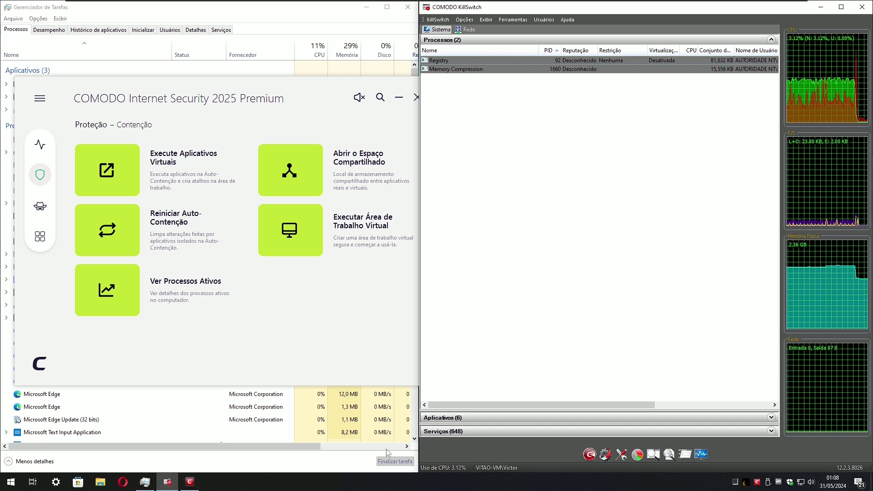
Check the protection status on COMODO's home screen, and close both COMODO and KillSwitch.
left_click_drag(252, 86, 447, 102)
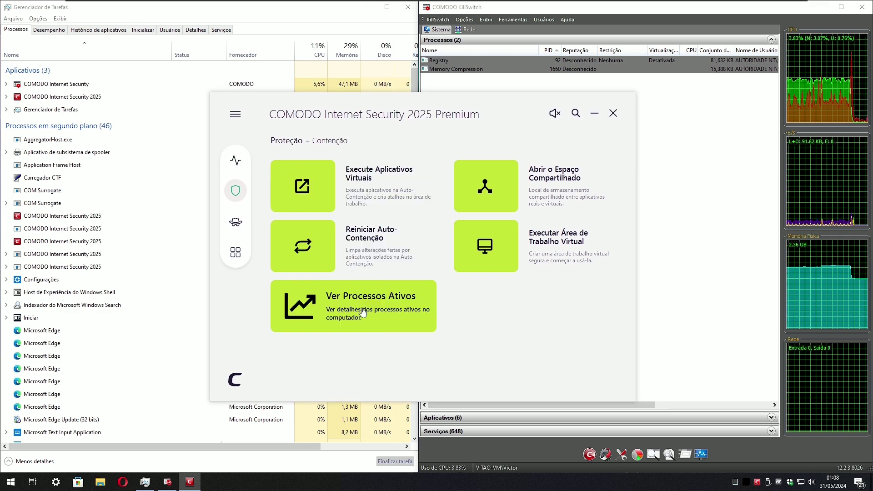
left_click(235, 164)
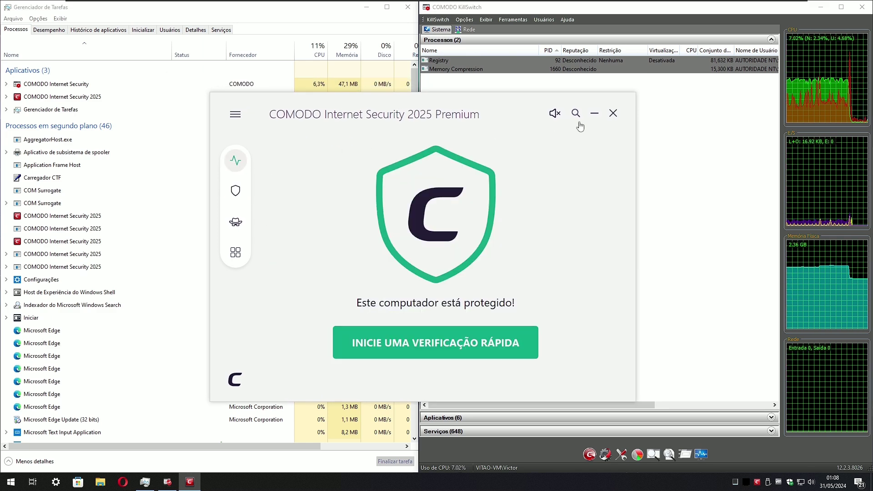
left_click(614, 114)
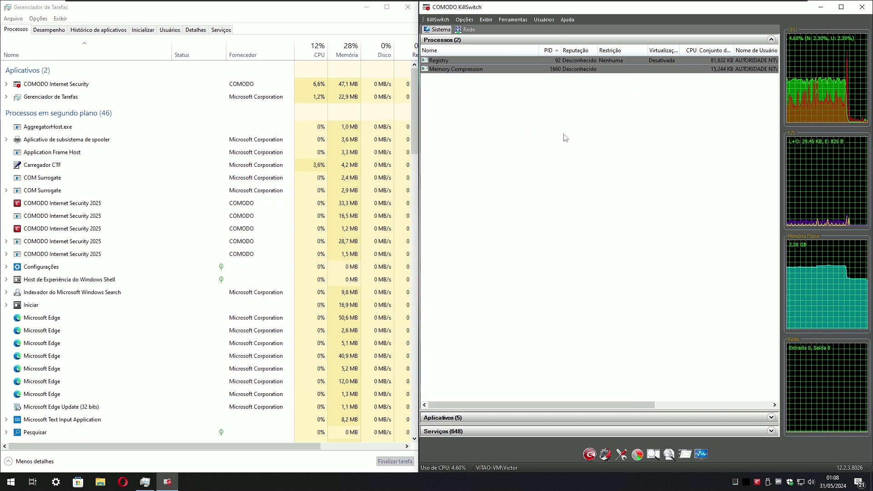
left_click(862, 7)
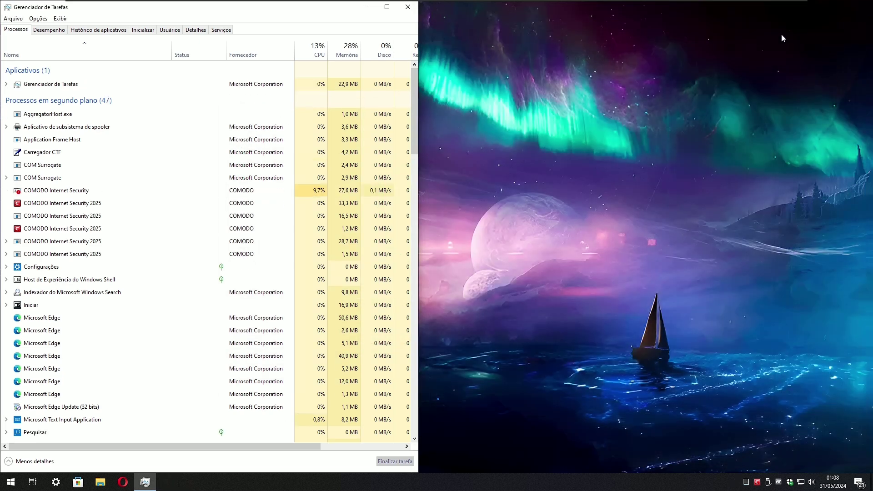
Enlarge Task Manager over the desktop, examine the memory use of the COMODO processes, and close it.
left_click_drag(330, 14, 394, 37)
left_click_drag(486, 293, 764, 446)
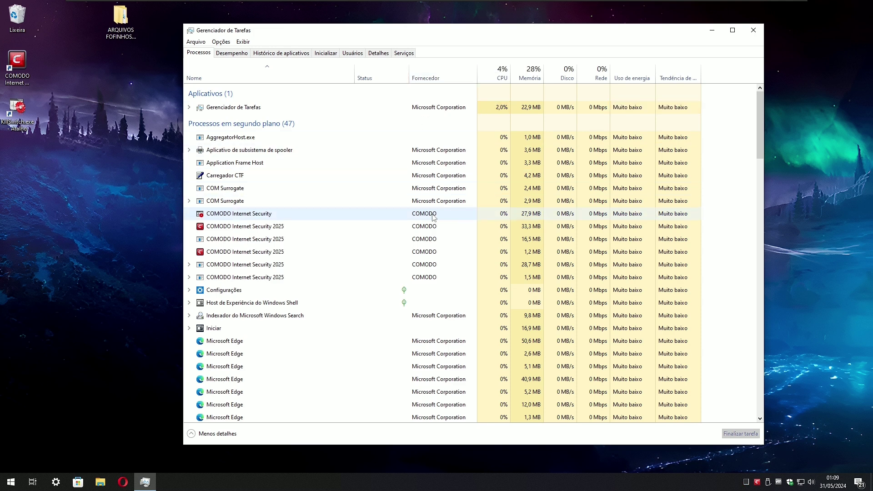
left_click(537, 217)
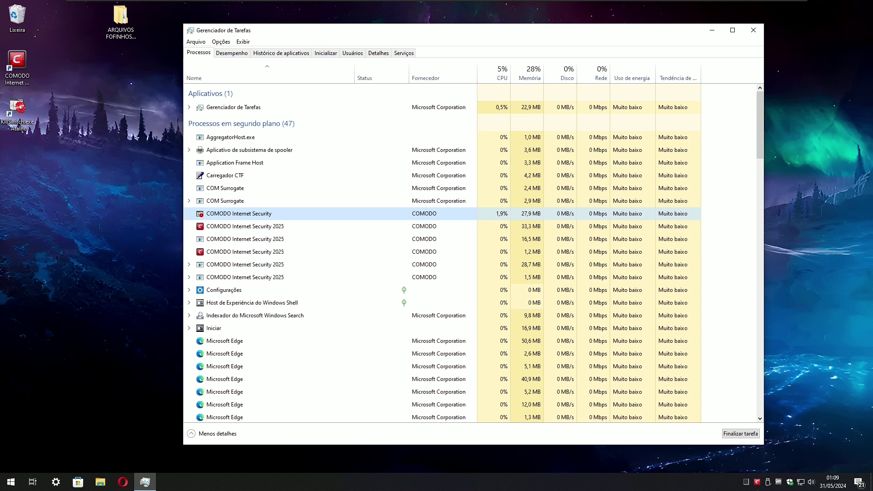
left_click(528, 227)
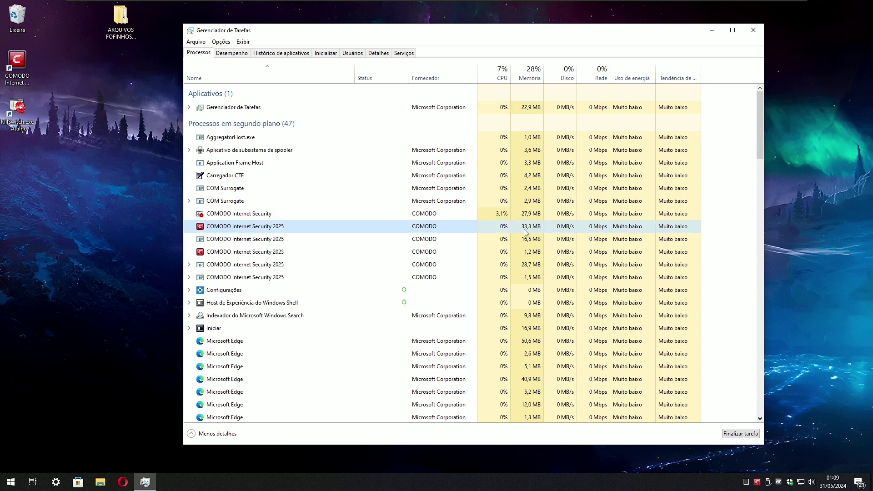
left_click(528, 276)
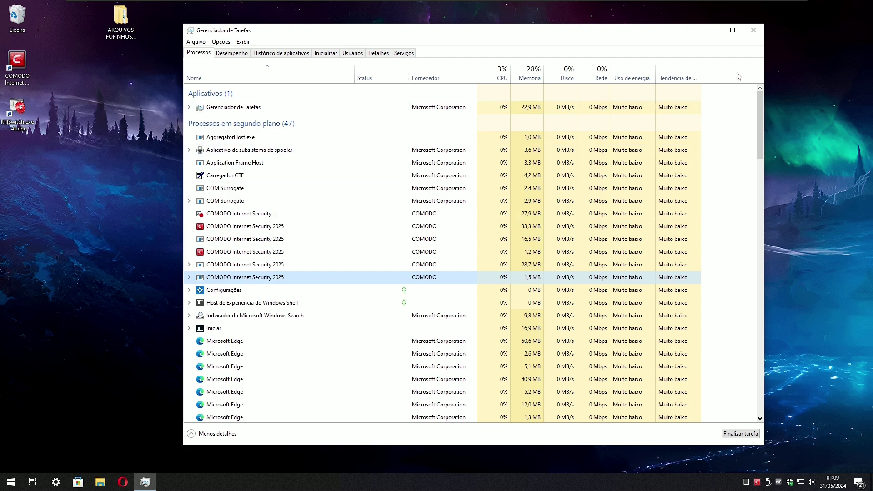
left_click(753, 32)
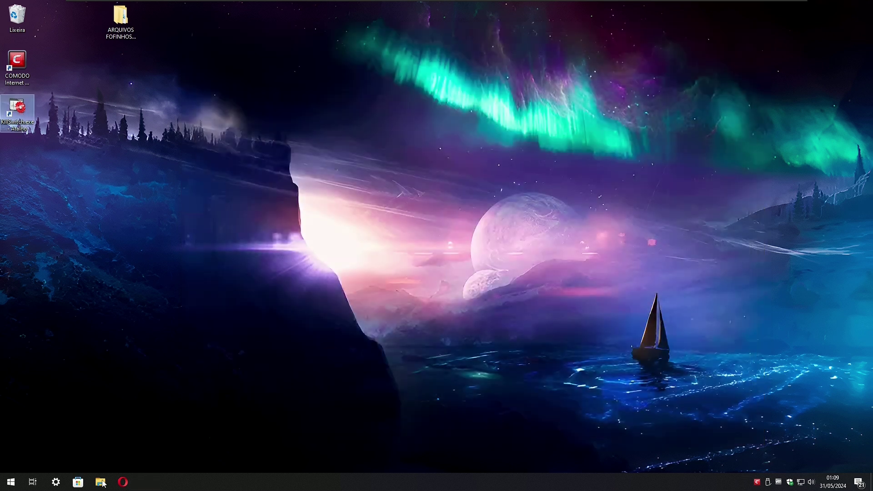
Permanently delete all sample folders inside ARQUIVOS FOFINHOS E CONFIAVEIS on the desktop.
left_click(101, 482)
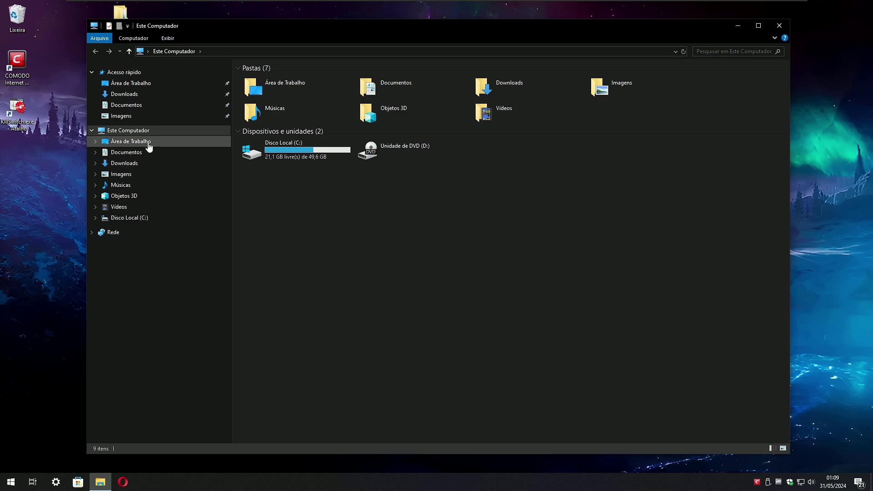
left_click(149, 142)
left_click(150, 152)
key("ctrl+a")
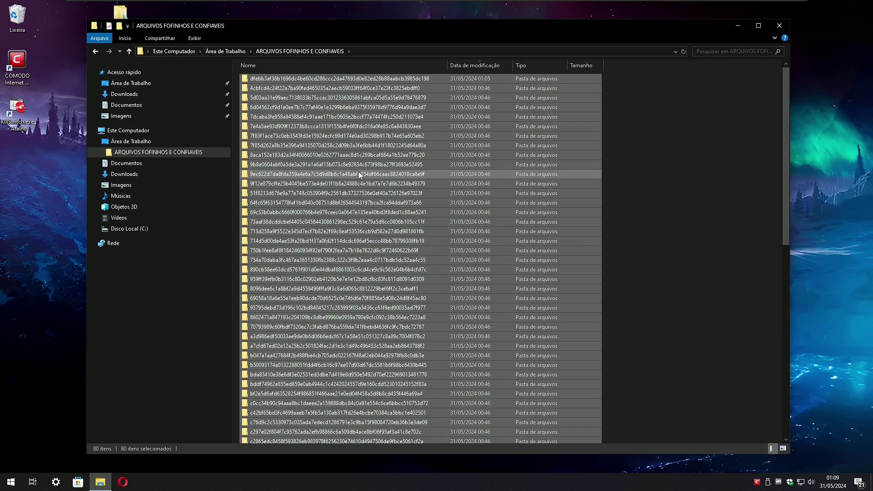
key("shift+Delete")
key("Return")
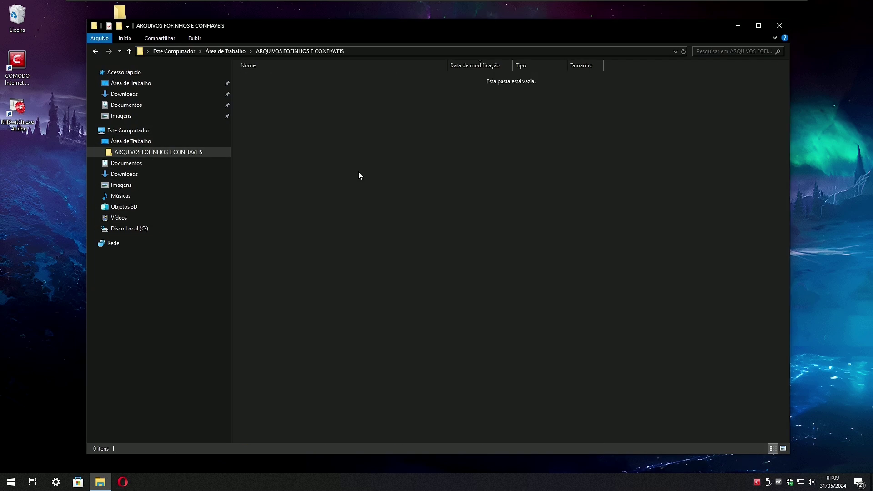
Delete everything in the user's AppData\Local\Temp folder, skipping all files that are in use.
left_click(129, 228)
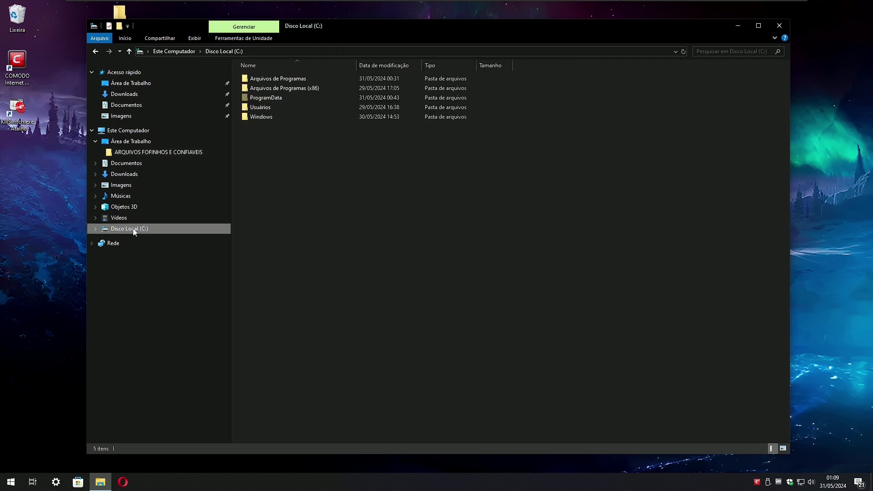
left_click(129, 271)
double_click(257, 97)
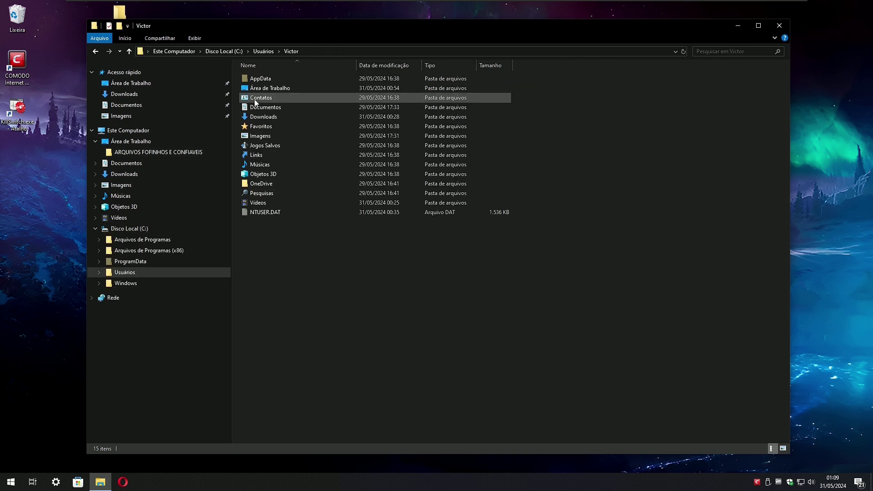
double_click(257, 80)
double_click(256, 80)
double_click(283, 183)
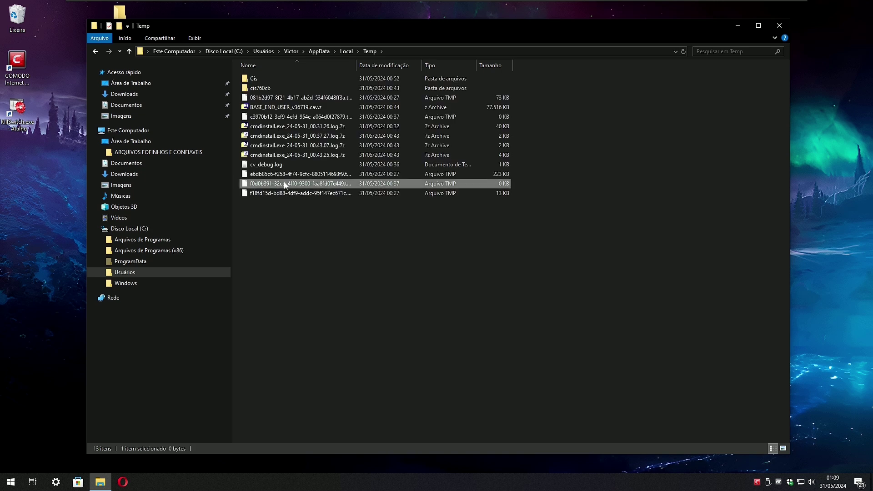
key("ctrl+a")
key("Delete")
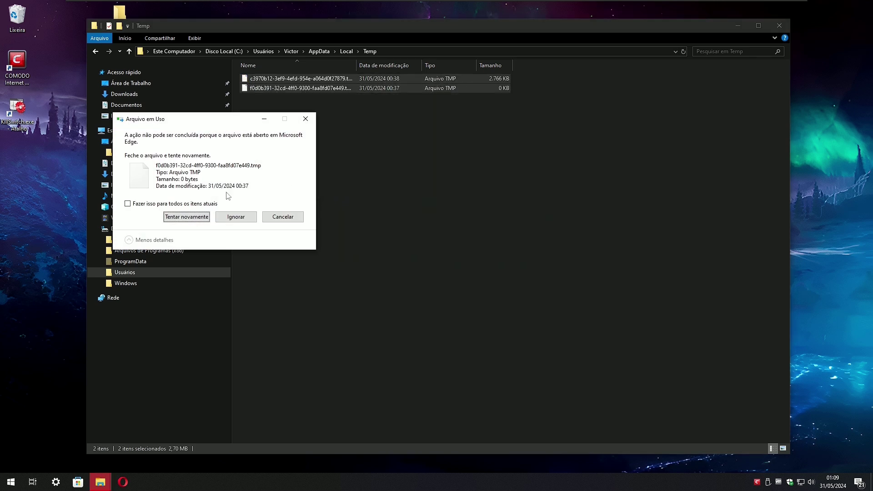
left_click(128, 203)
left_click(235, 219)
Delete the contents of C:\Windows\Temp with administrator permission, skipping files in use, and close the folder window.
left_click(178, 283)
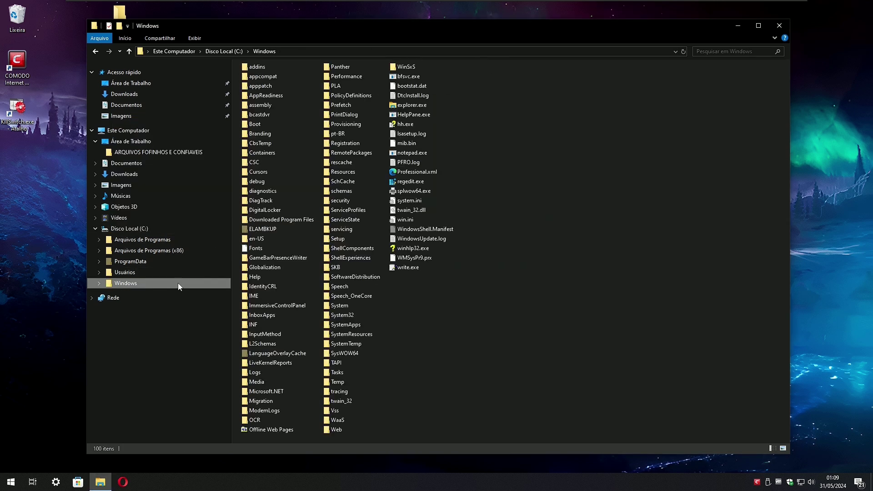
double_click(337, 383)
key("ctrl+a")
key("Delete")
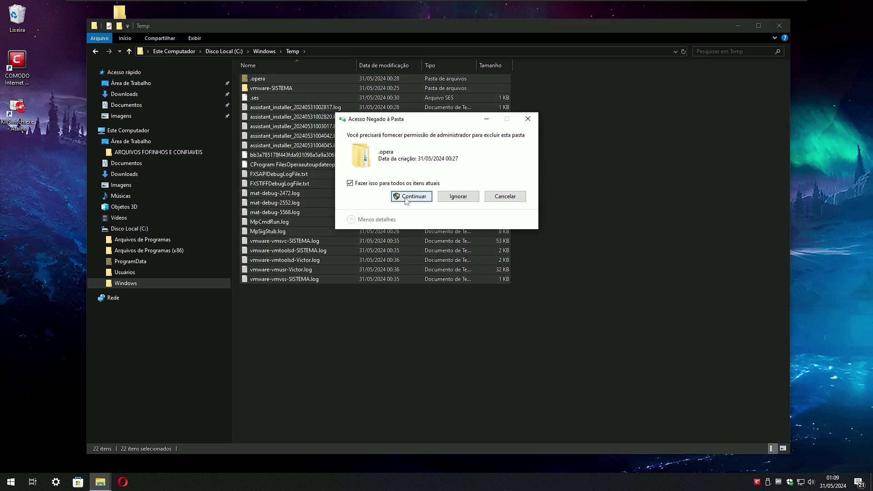
left_click(388, 199)
left_click(412, 204)
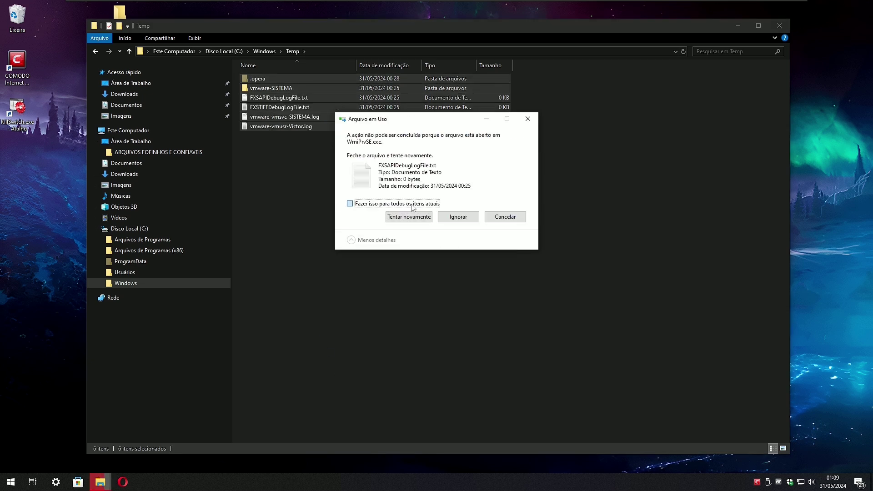
left_click(466, 217)
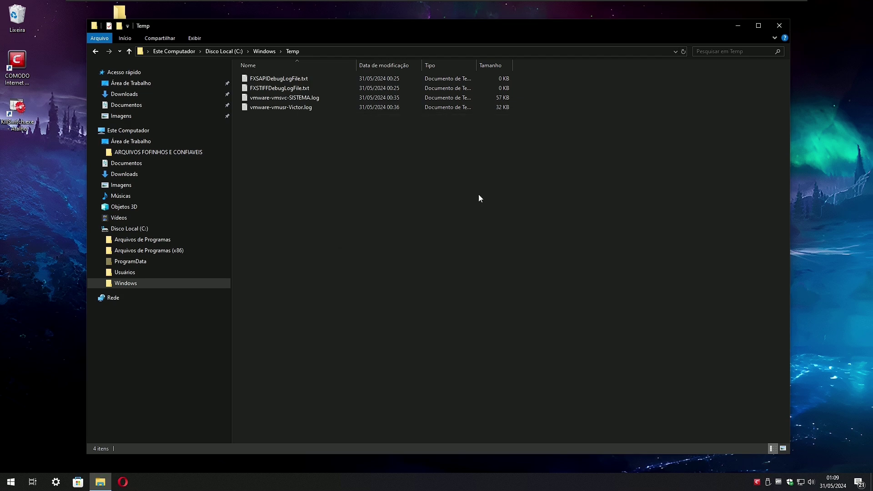
left_click(779, 26)
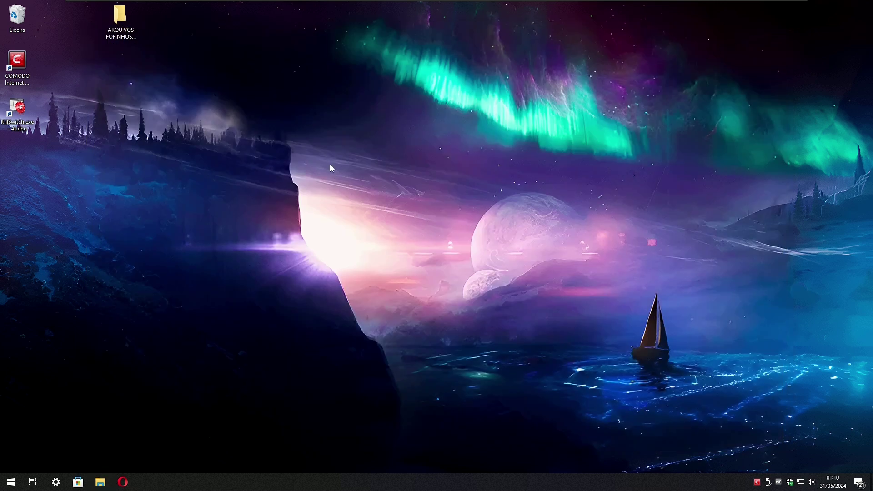
Unblock KVRT.exe in the Downloads folder through its file properties and apply the change.
left_click(100, 483)
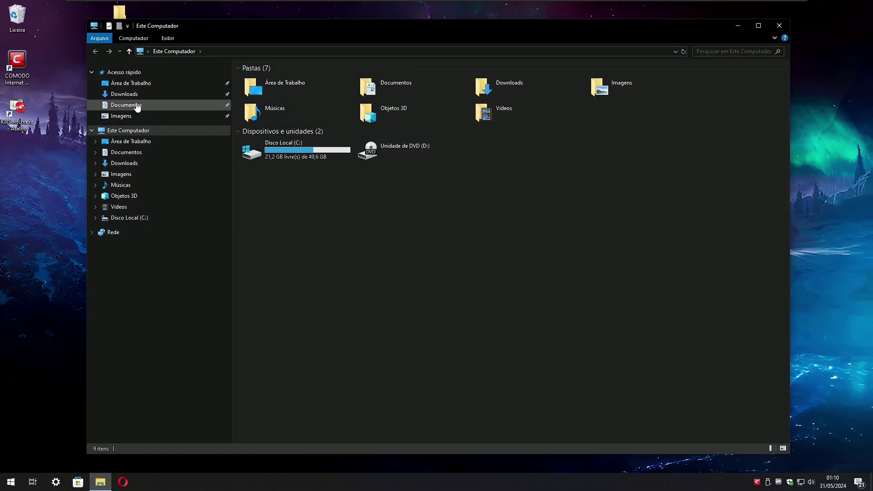
left_click(133, 97)
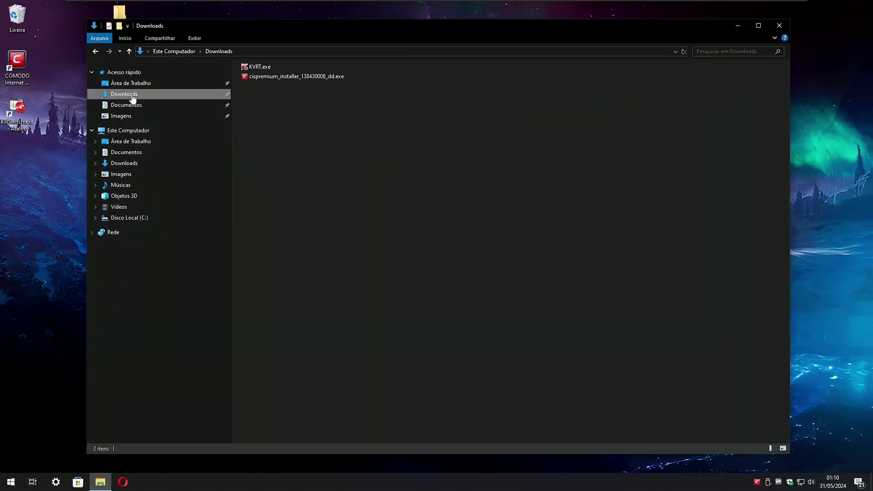
right_click(254, 68)
left_click(283, 266)
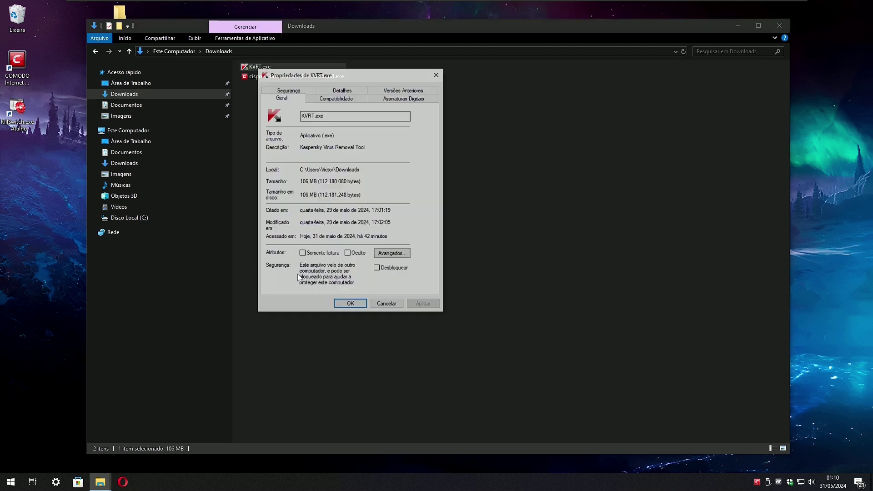
left_click(424, 304)
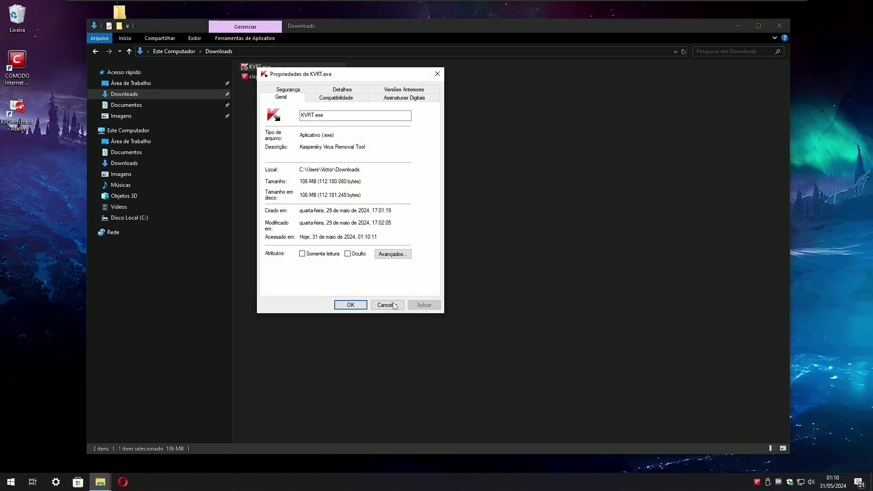
left_click(356, 304)
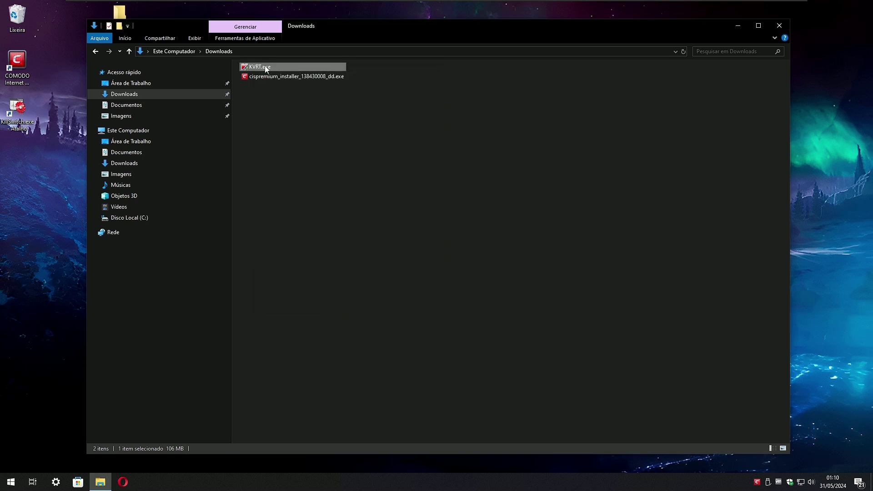
Run KVRT.exe as administrator, close the Downloads folder window, and accept the Kaspersky license, privacy and KSN terms.
right_click(264, 67)
left_click(313, 83)
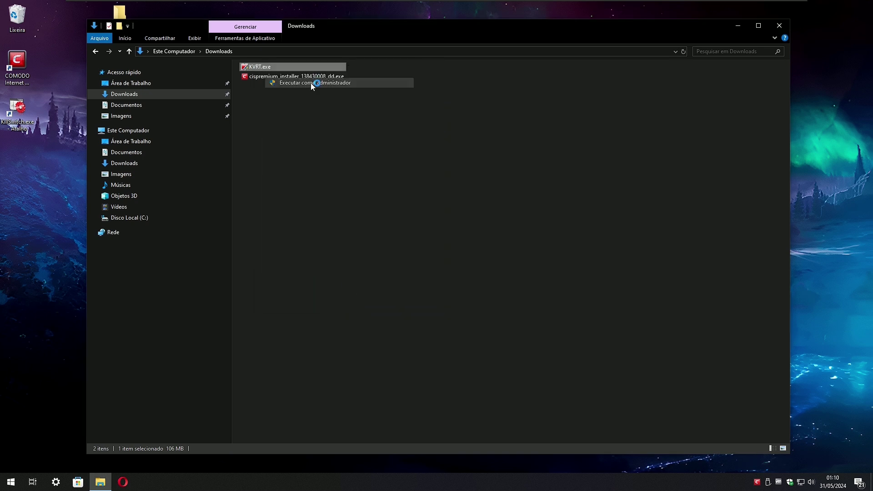
left_click(779, 26)
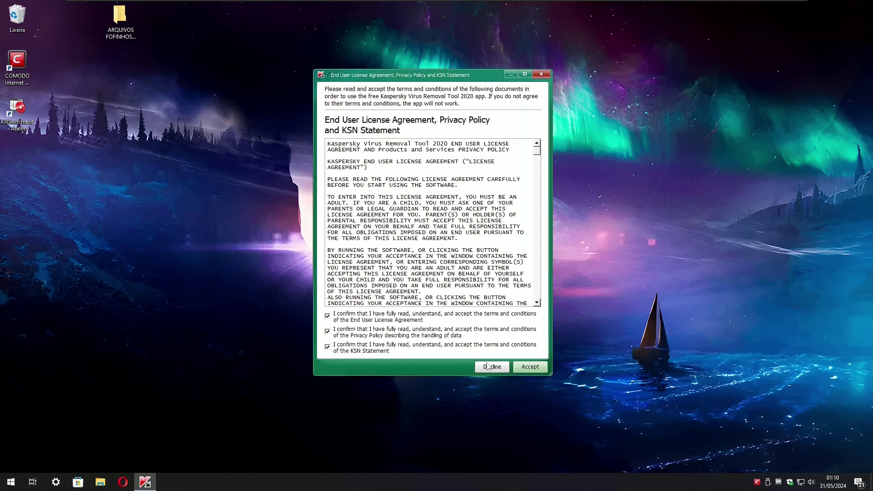
left_click(530, 367)
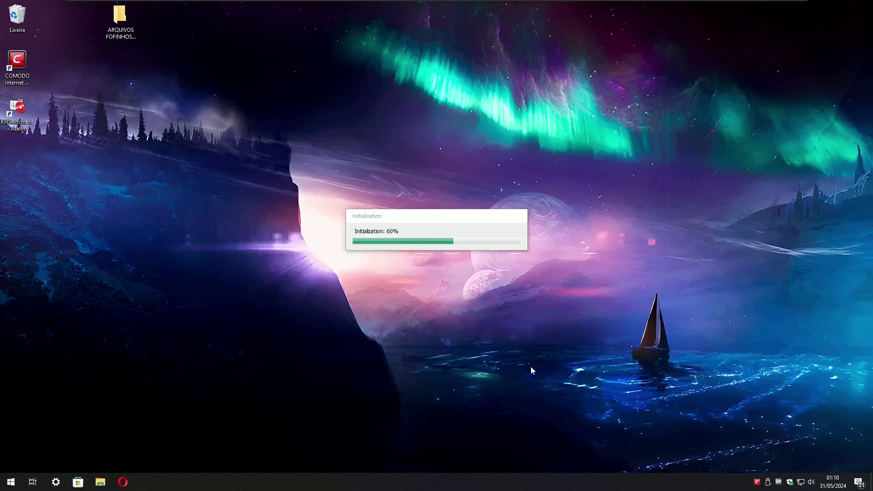
Check the contents of the Recycle Bin and empty it, confirming the permanent deletion.
double_click(18, 18)
left_click(779, 25)
right_click(31, 17)
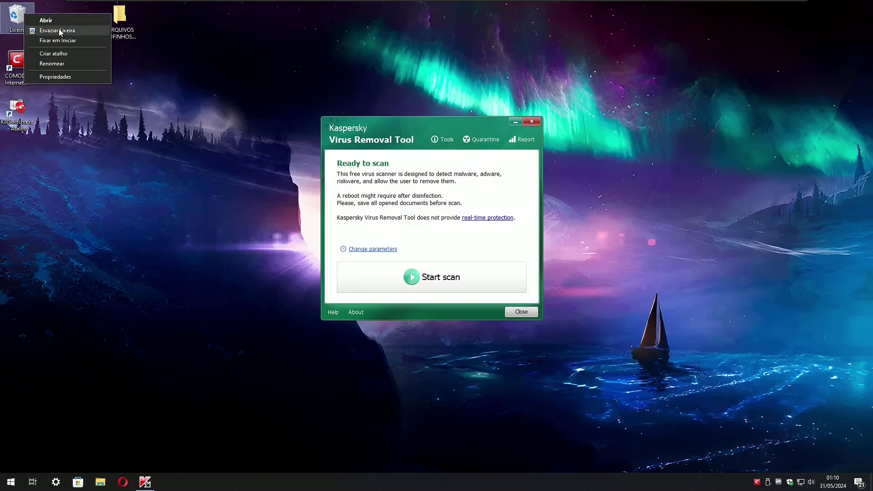
left_click(60, 29)
left_click(474, 248)
Examine the files in the Desktop, Documents, Downloads, Pictures and Videos folders, and close the folder window.
left_click(99, 484)
left_click(136, 141)
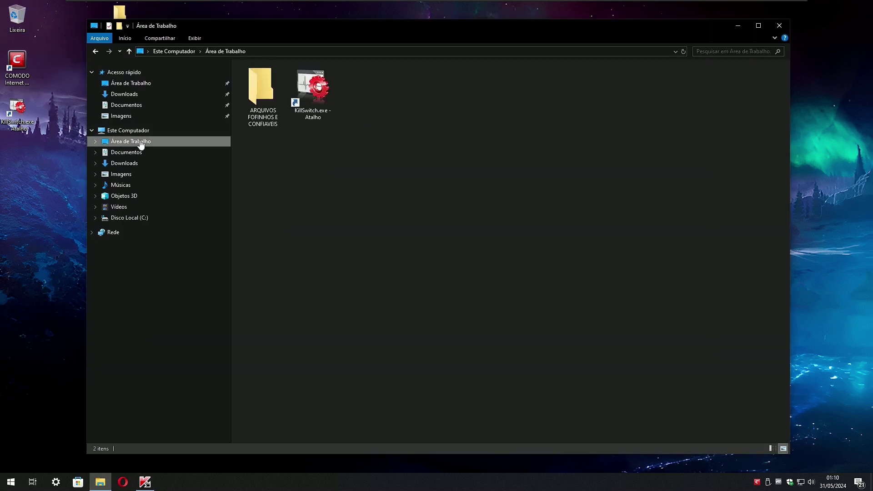
left_click(129, 152)
left_click(130, 163)
left_click(129, 174)
left_click(123, 208)
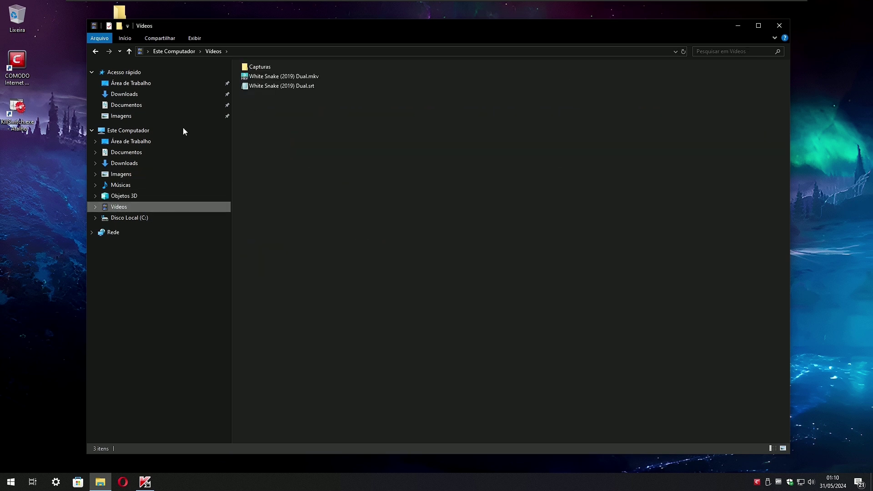
left_click(779, 26)
Start a Kaspersky scan covering system memory, startup objects, boot sectors, the system drive and all volumes.
left_click(376, 252)
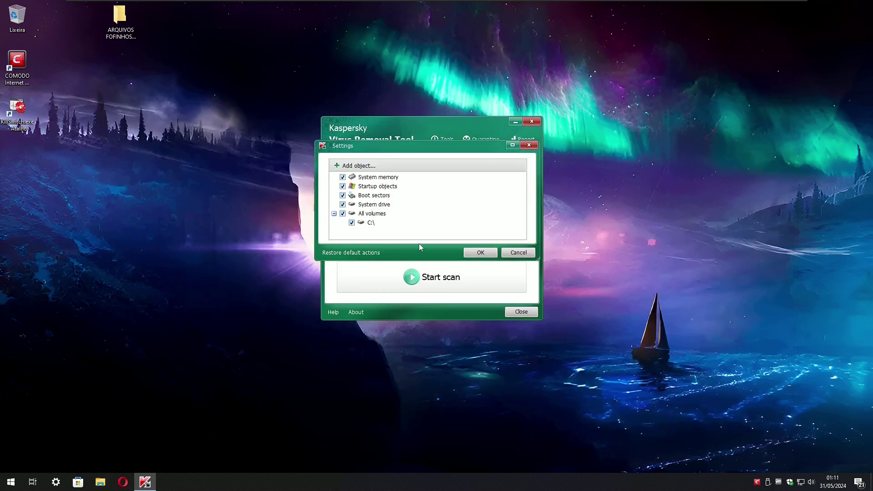
left_click(480, 253)
left_click(432, 277)
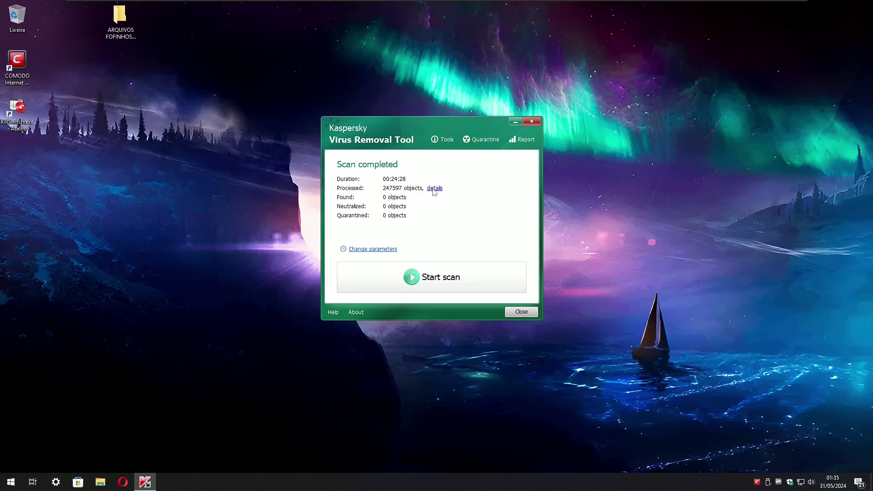
Examine the detailed scan results with full event names and information messages shown, and close Kaspersky Virus Removal Tool.
left_click(435, 188)
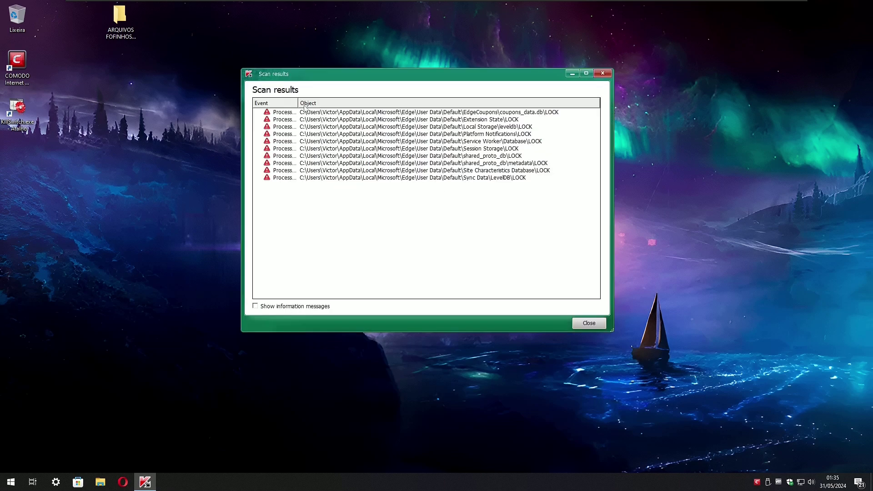
left_click_drag(296, 103, 320, 105)
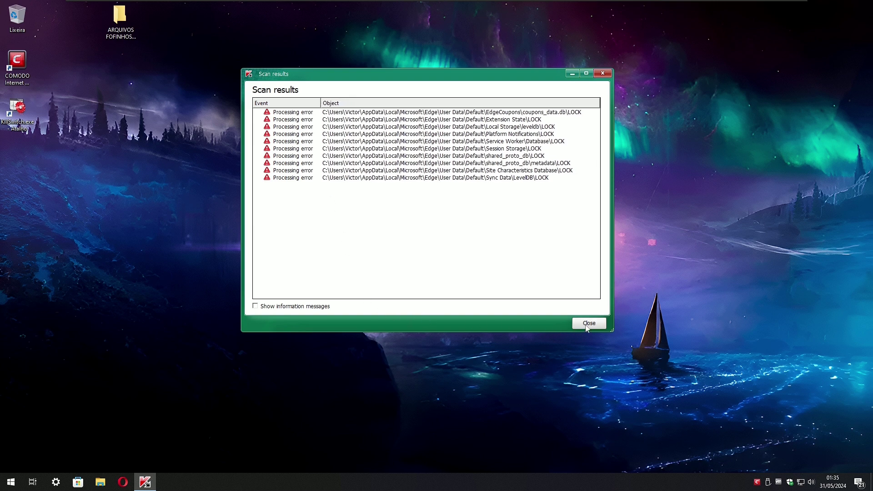
left_click(306, 307)
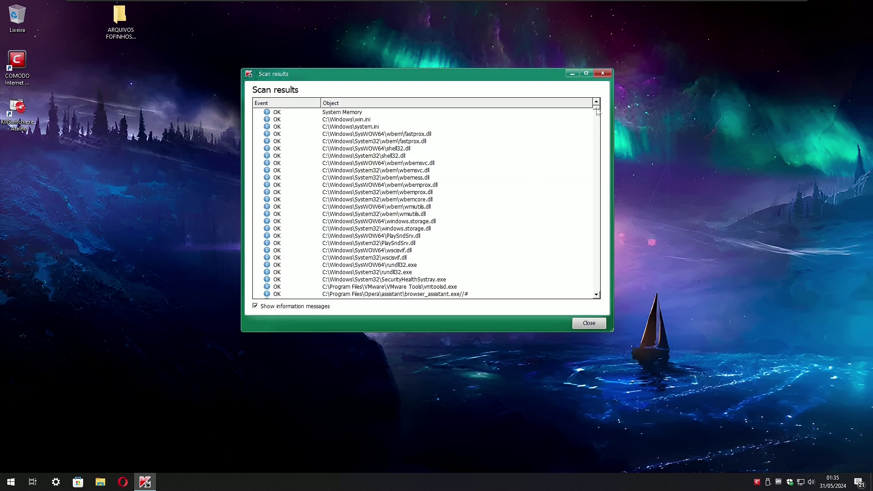
left_click_drag(597, 111, 591, 306)
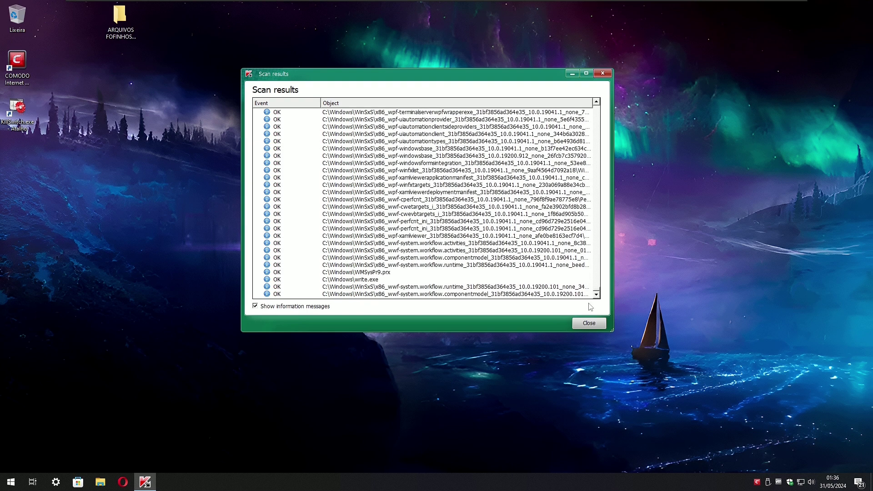
left_click(581, 325)
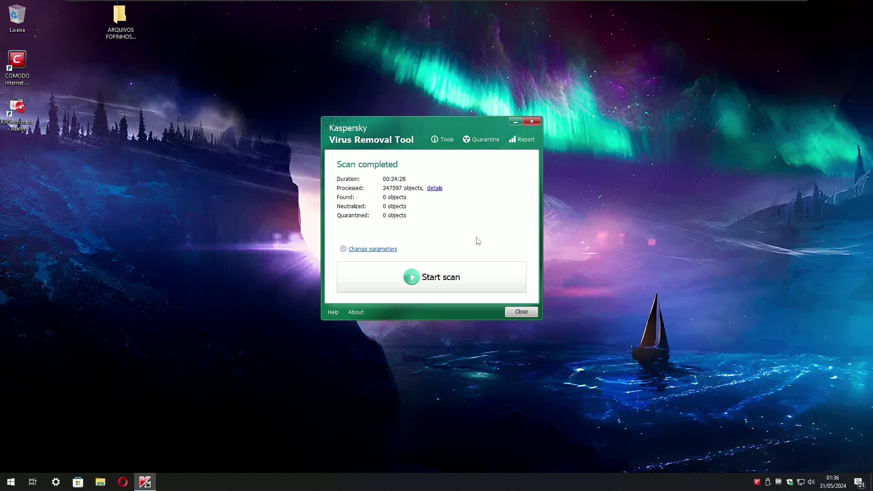
left_click(522, 312)
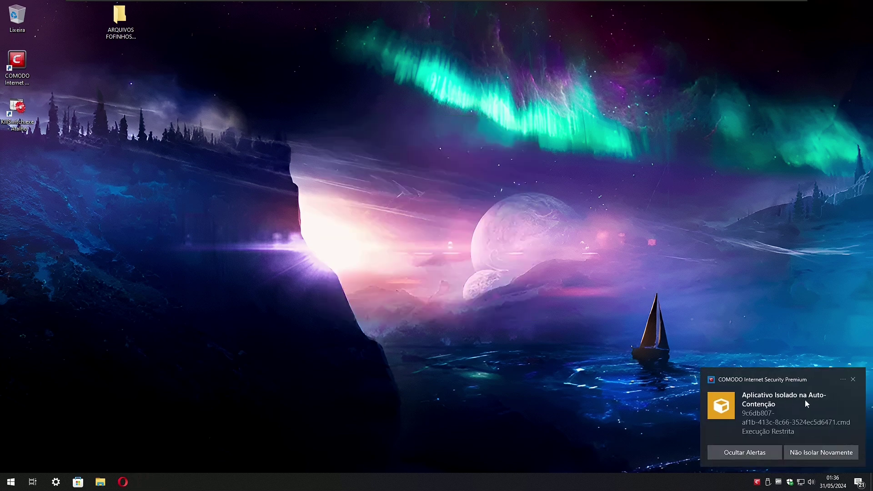
Dismiss the COMODO containment alert and clear all Windows notifications.
left_click(852, 381)
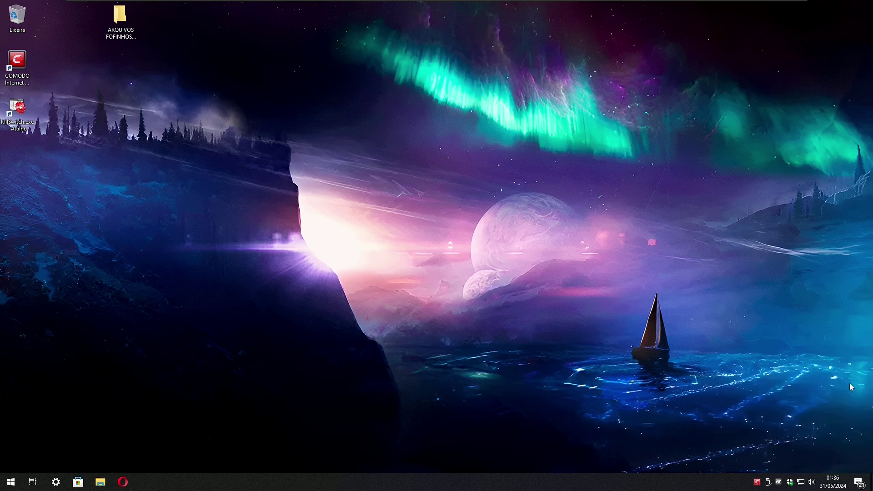
left_click(858, 482)
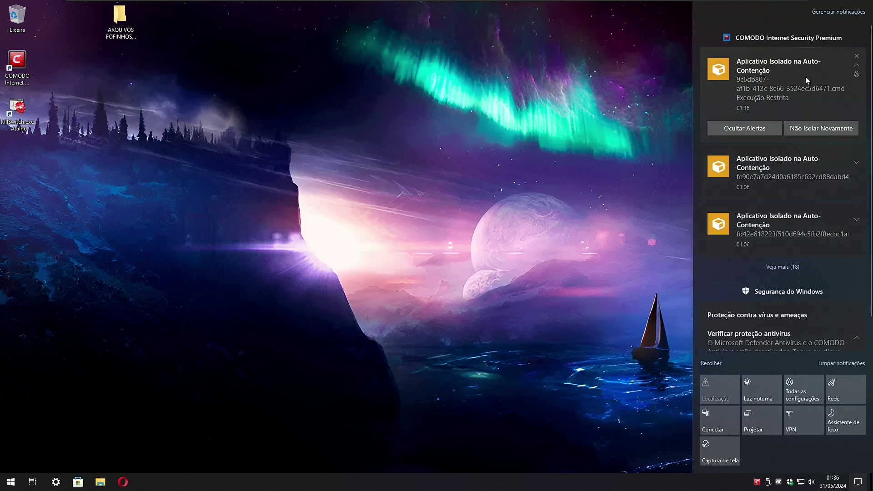
left_click(839, 363)
left_click(586, 362)
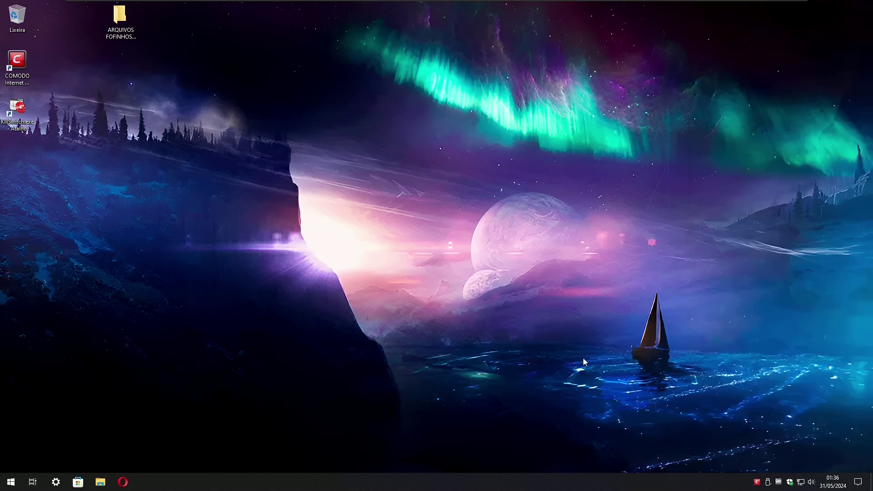
Open COMODO Internet Security, delete all items from its quarantine, and close the quarantine list.
right_click(758, 479)
left_click(770, 463)
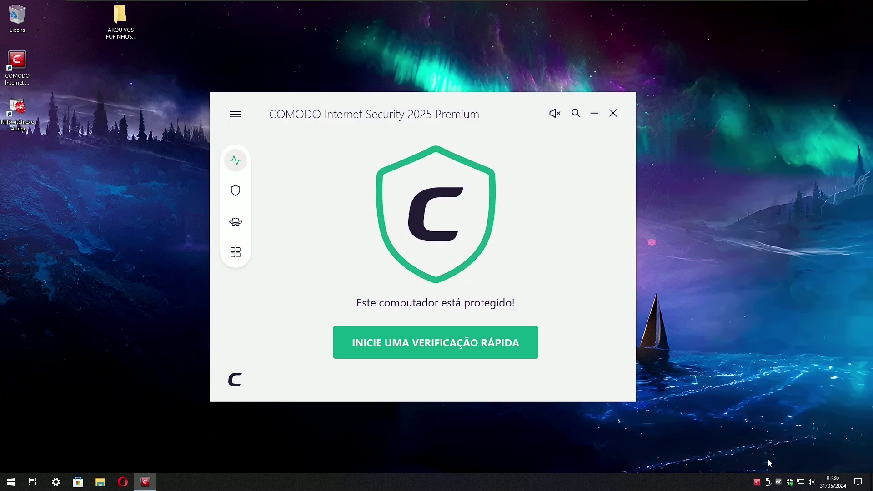
left_click(235, 193)
left_click(234, 222)
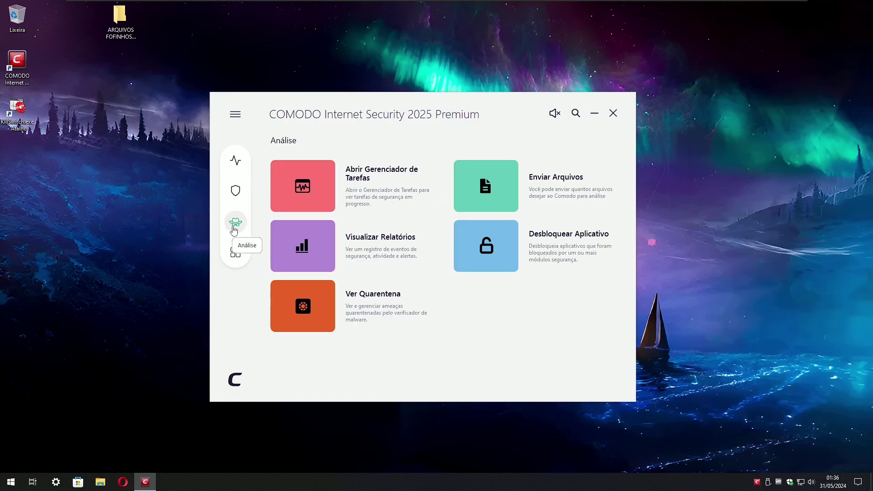
left_click(367, 303)
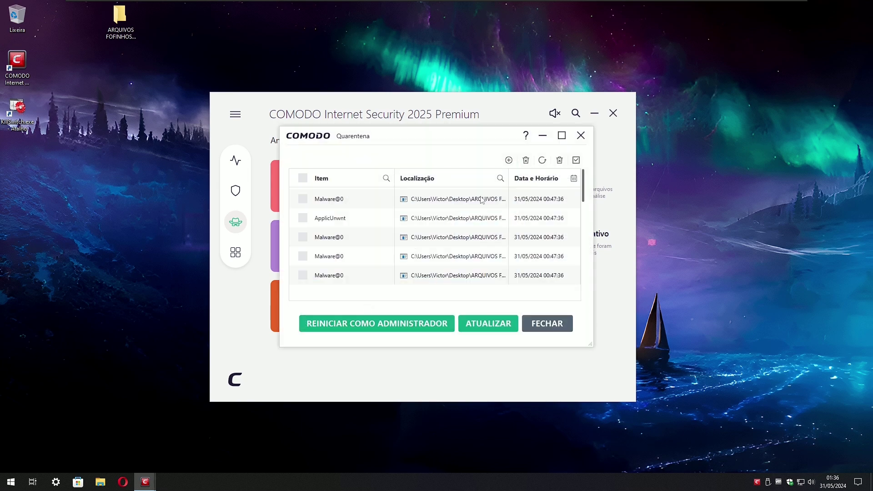
left_click(408, 269)
left_click(303, 178)
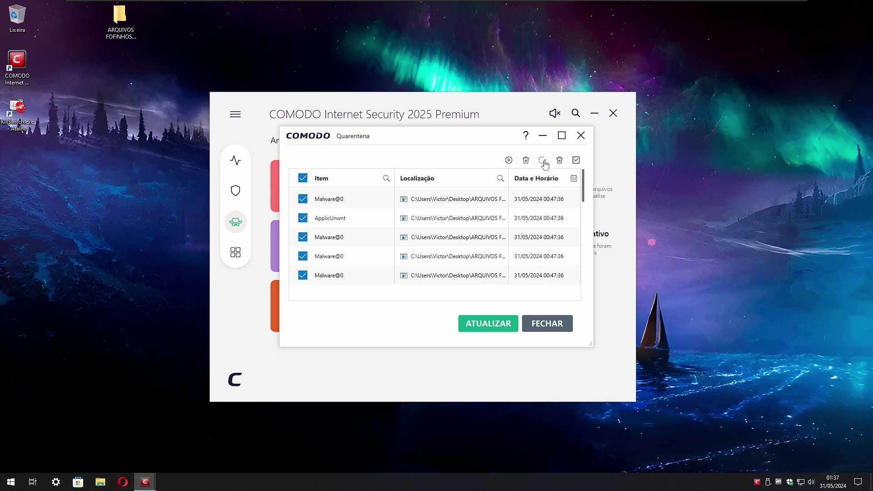
left_click(560, 162)
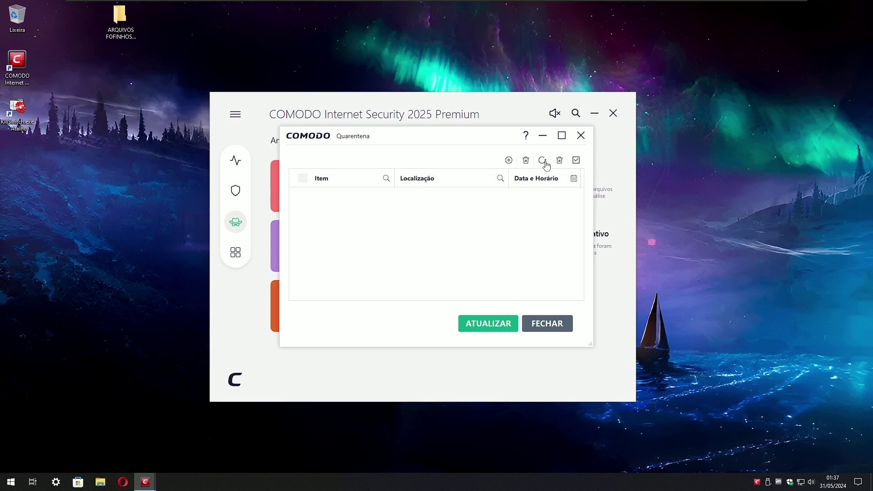
left_click(538, 322)
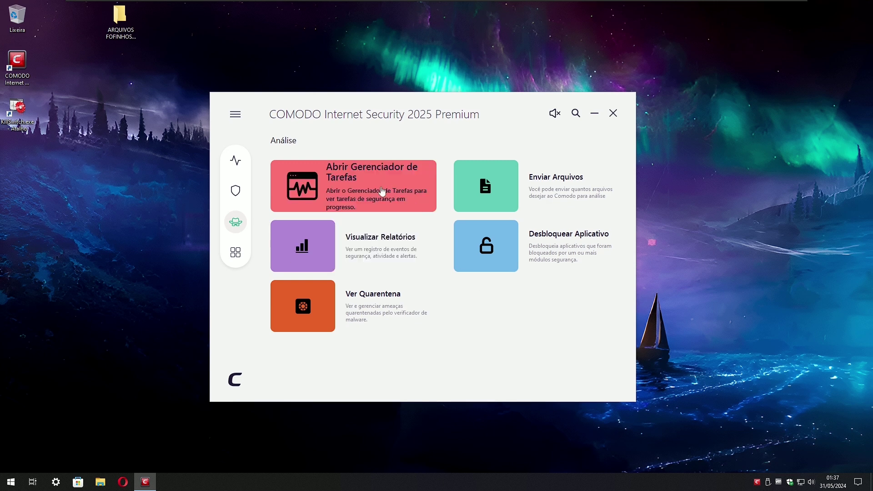
View the active processes in COMODO KillSwitch filtered to unknown processes only, and close the COMODO windows.
left_click(235, 259)
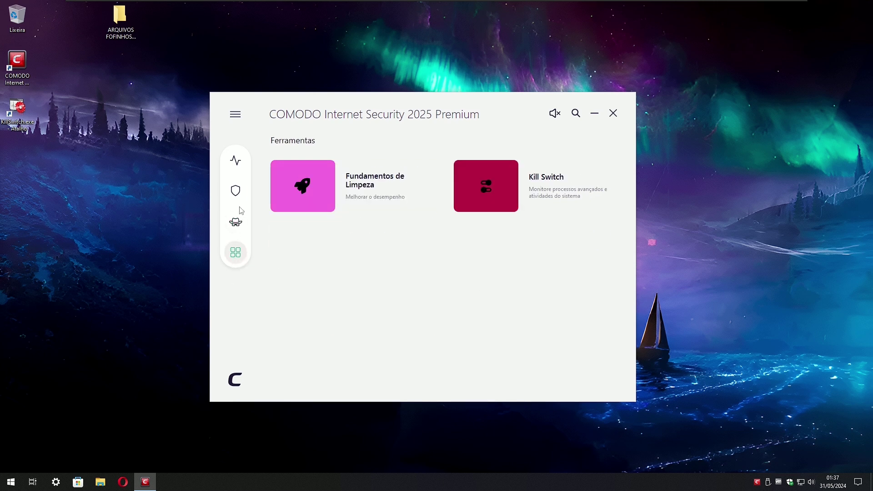
left_click(236, 193)
left_click(528, 184)
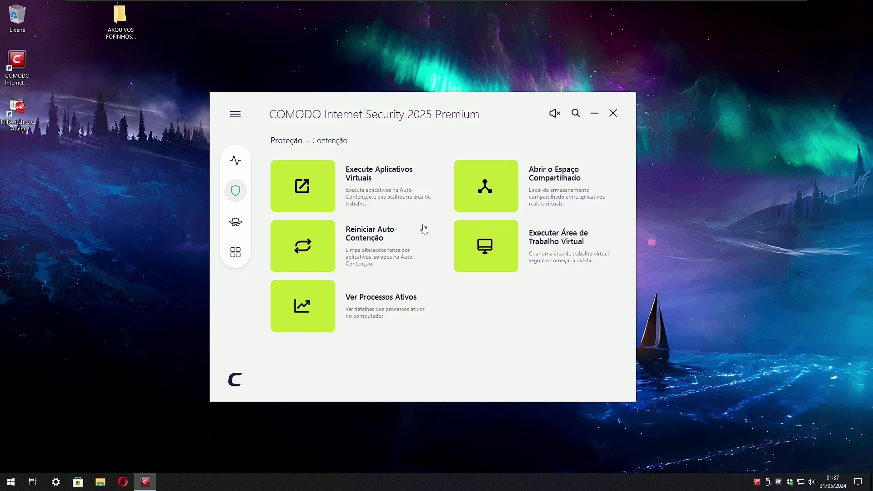
left_click(368, 299)
left_click(412, 324)
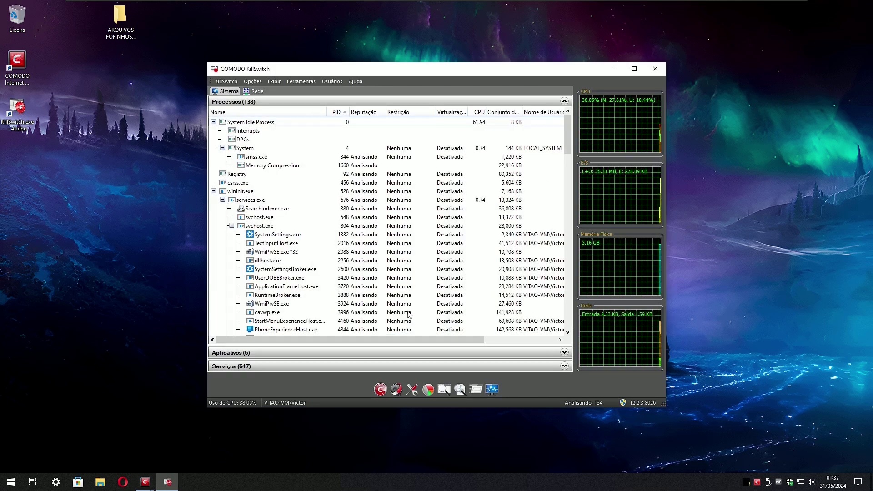
left_click(272, 82)
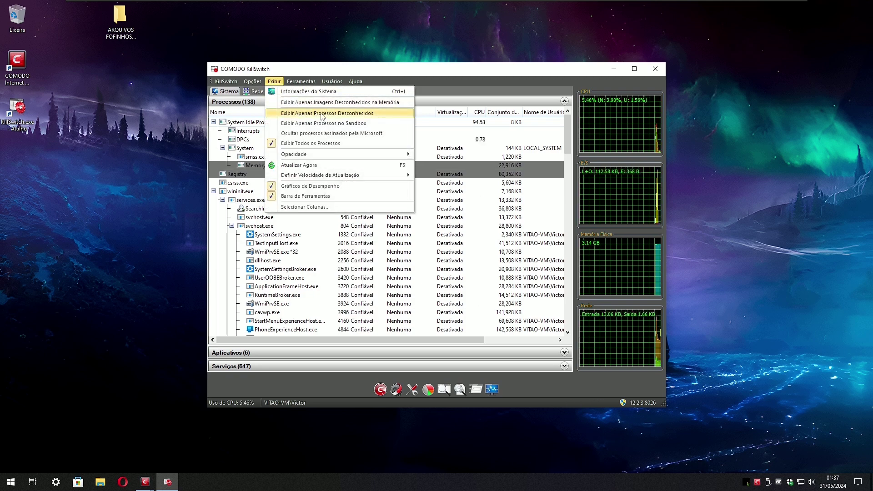
left_click(321, 113)
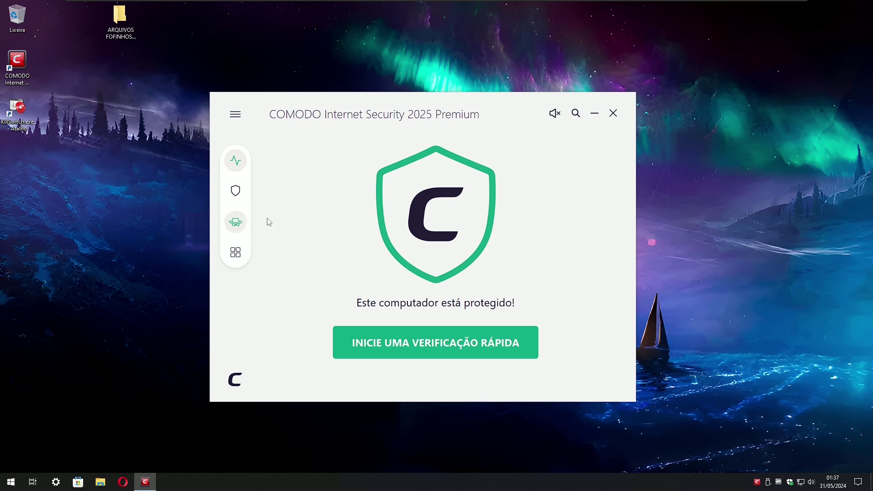
left_click(614, 113)
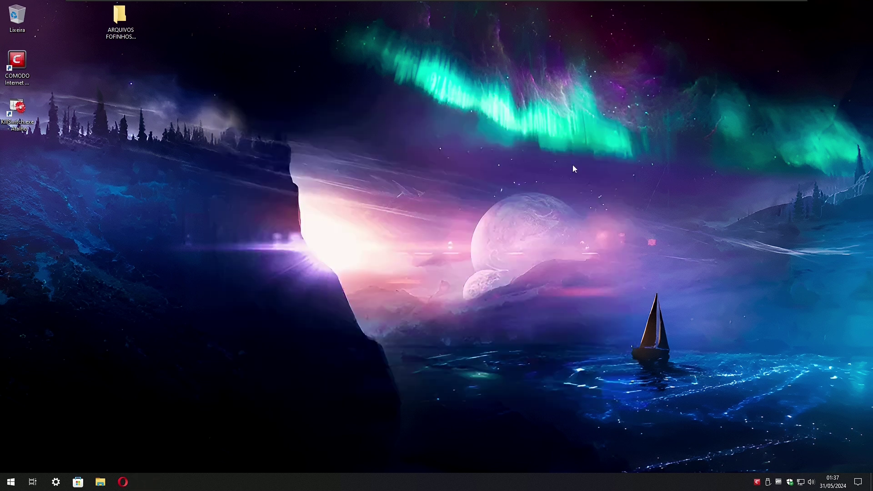